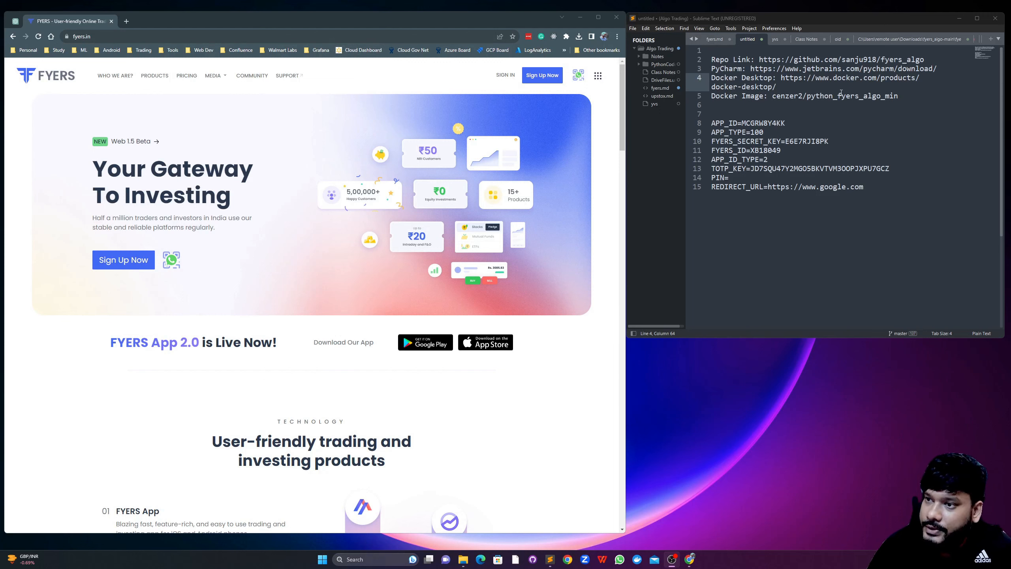
Copy the fyers_algo repository link from the notes and open it in a new browser tab.
left_click_drag(930, 58, 758, 59)
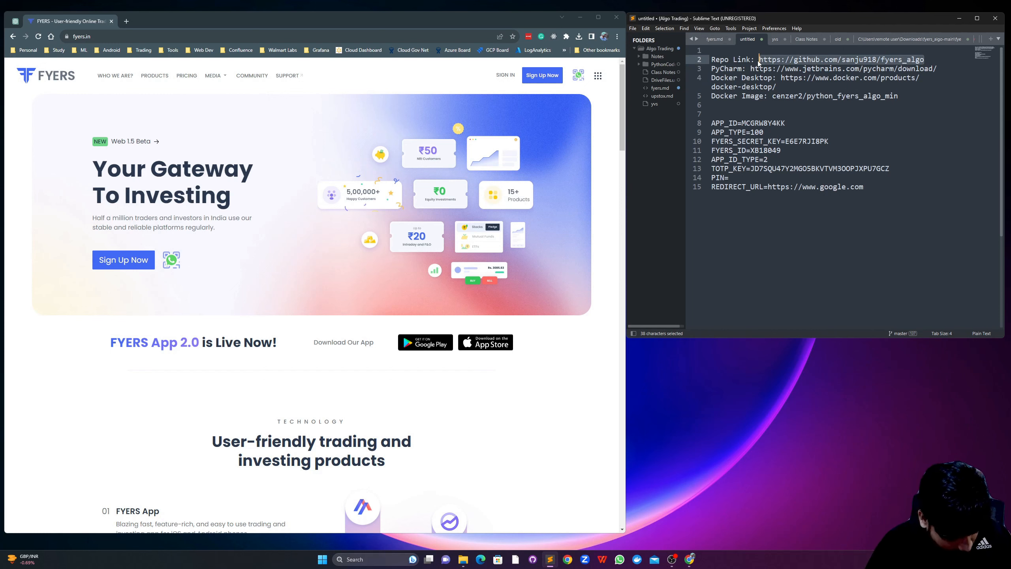
key("ctrl+c")
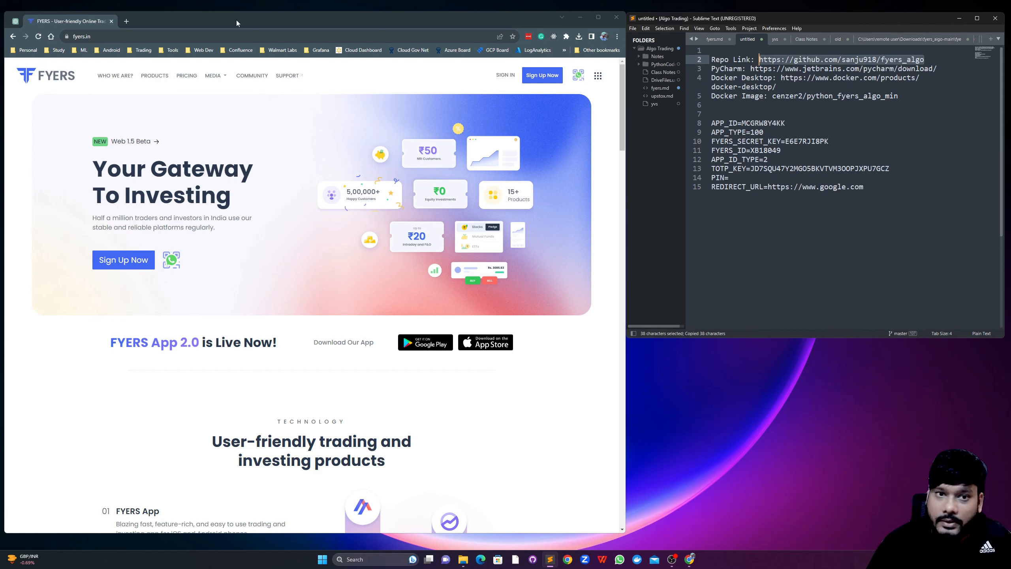
left_click(127, 21)
key("ctrl+v")
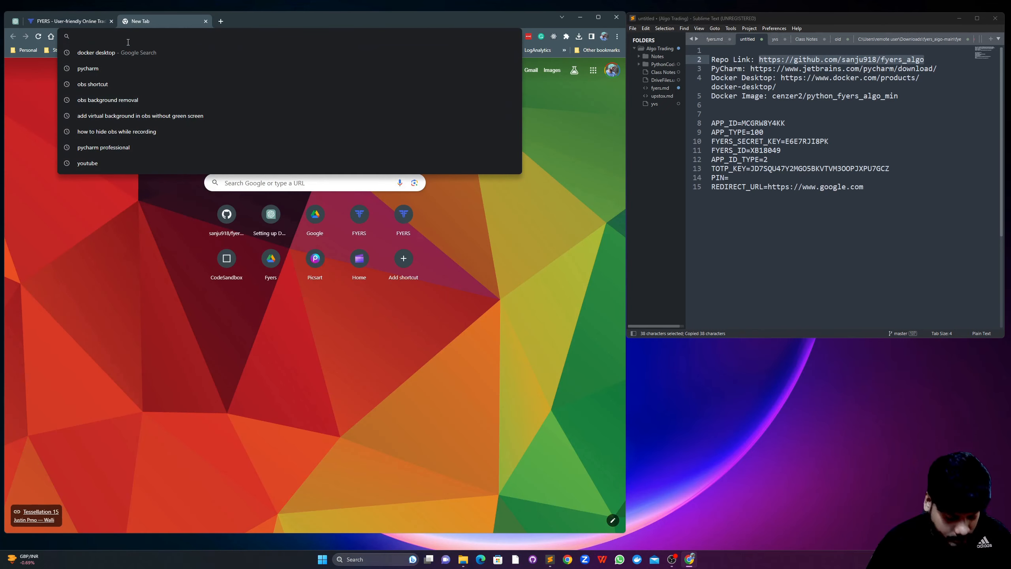
key("Return")
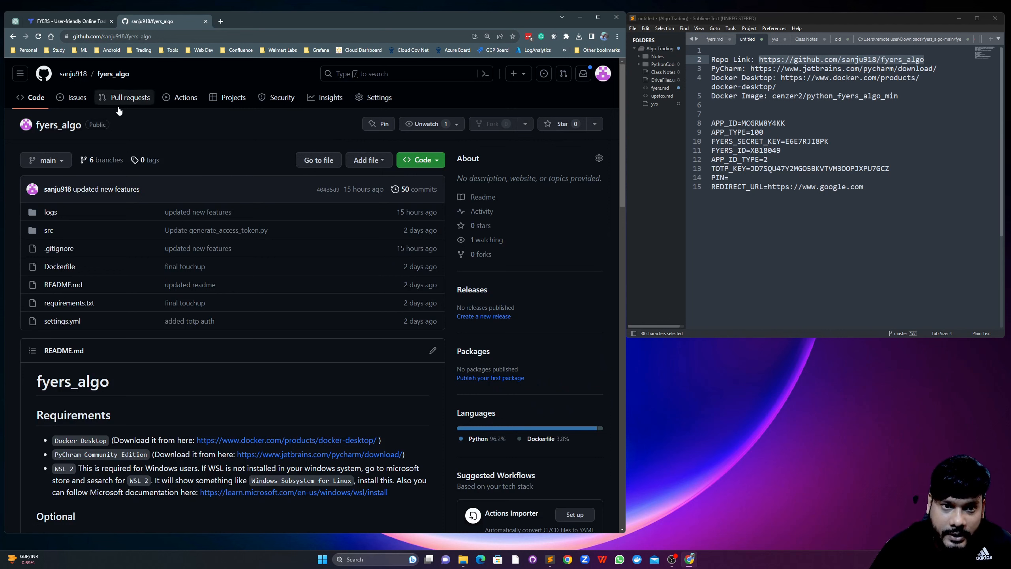
Download the fyers_algo repository as a ZIP and show the downloaded file in its folder.
mouse_move(73, 79)
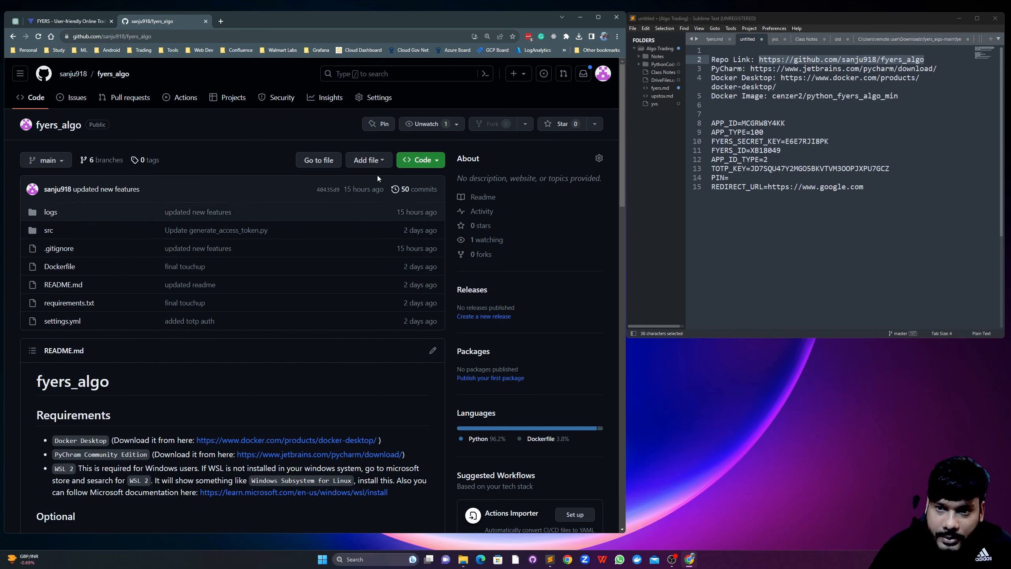
left_click(437, 161)
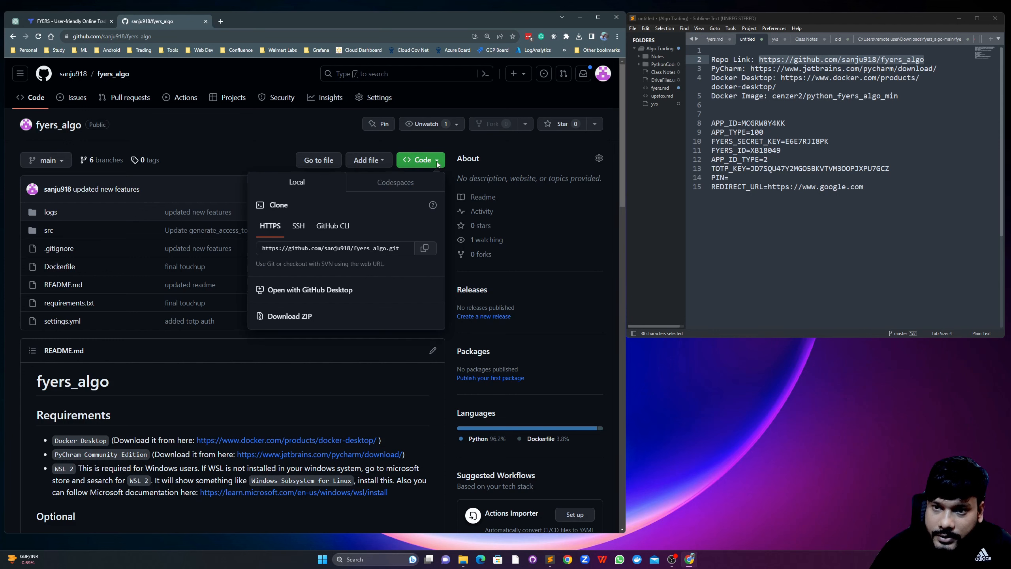
left_click(287, 319)
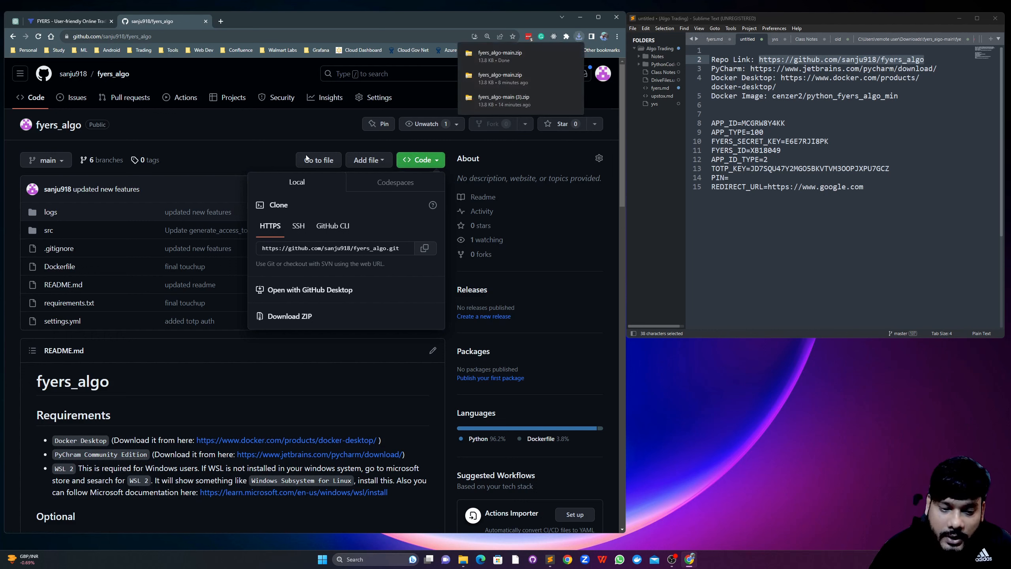
left_click(561, 53)
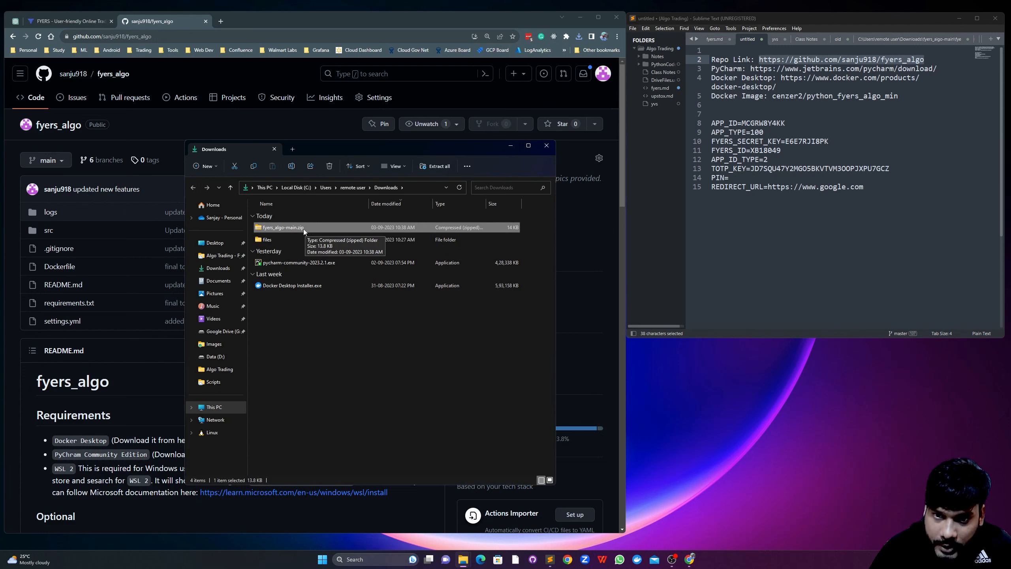
Open fyers_algo-main.zip and copy the fyers_algo-main folder inside it.
right_click(303, 229)
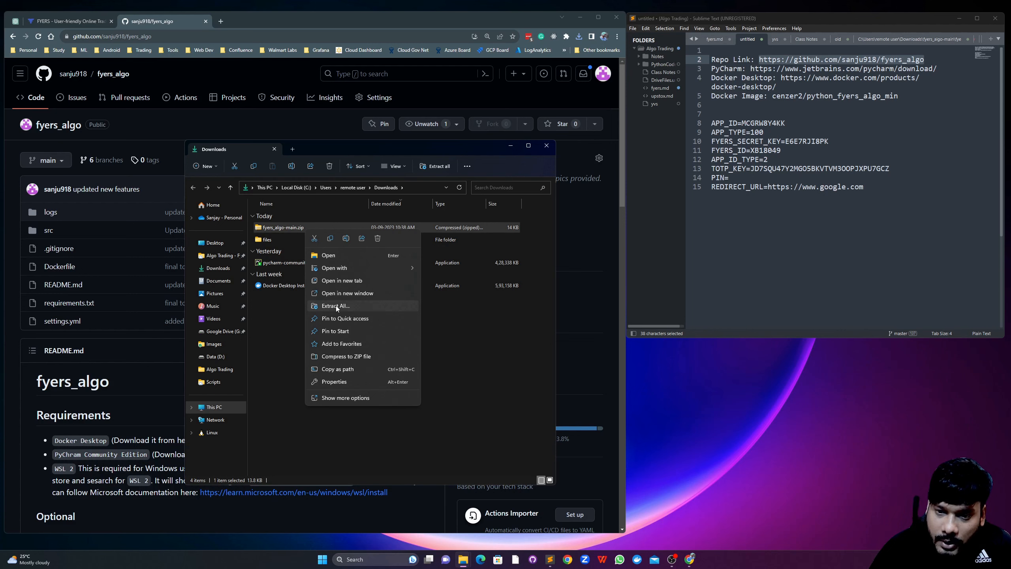
left_click(270, 310)
double_click(287, 229)
left_click(271, 219)
right_click(275, 217)
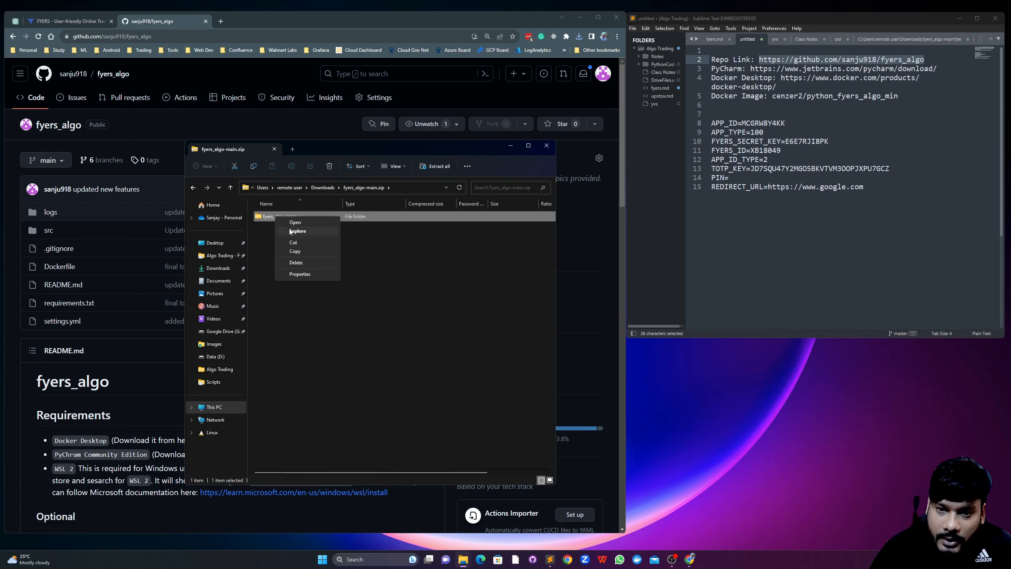
left_click(297, 252)
Paste the copied folder into the root of the Data (D:) drive and open the pasted fyers_algo-main folder.
left_click(218, 411)
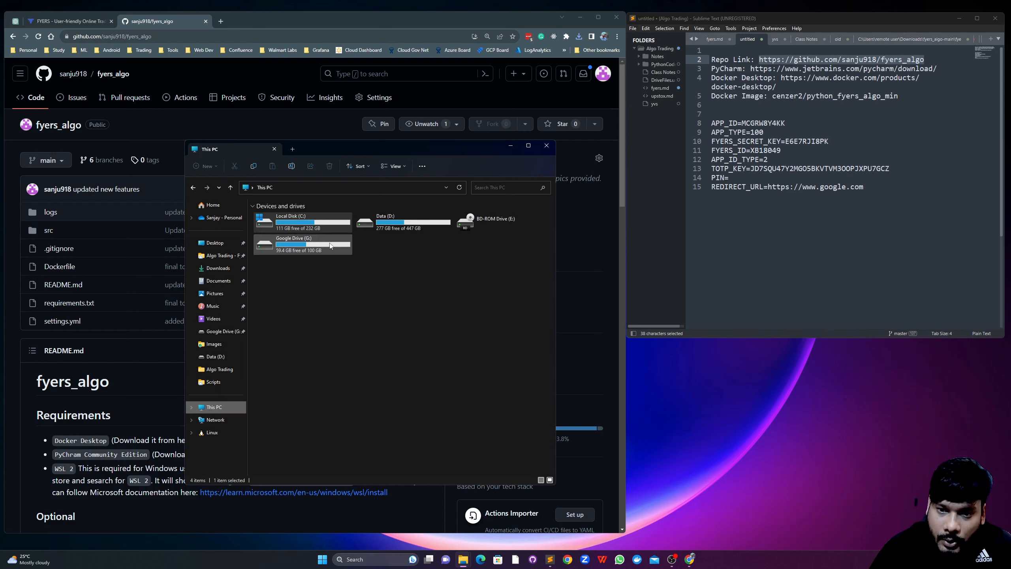
double_click(384, 226)
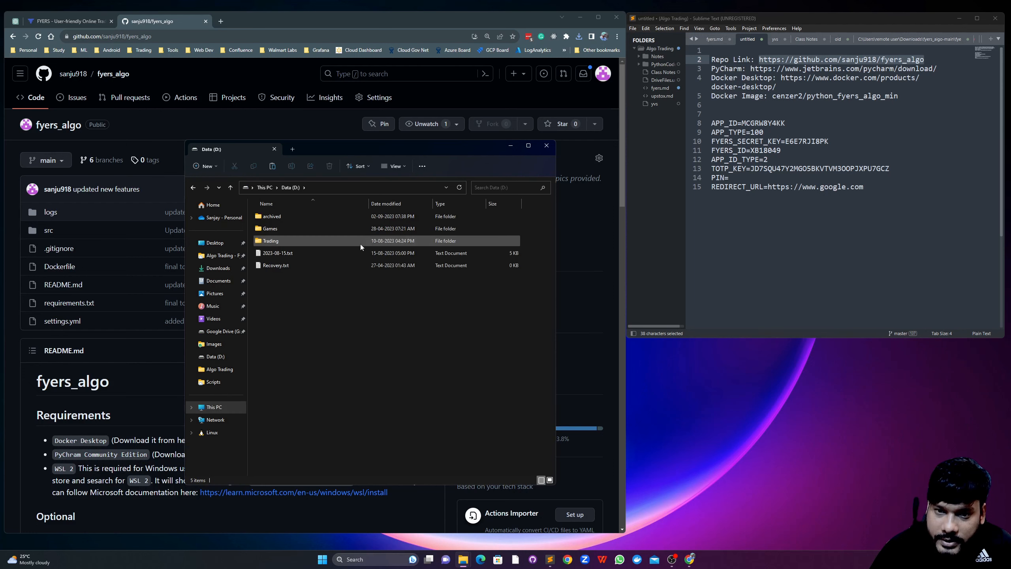
right_click(297, 287)
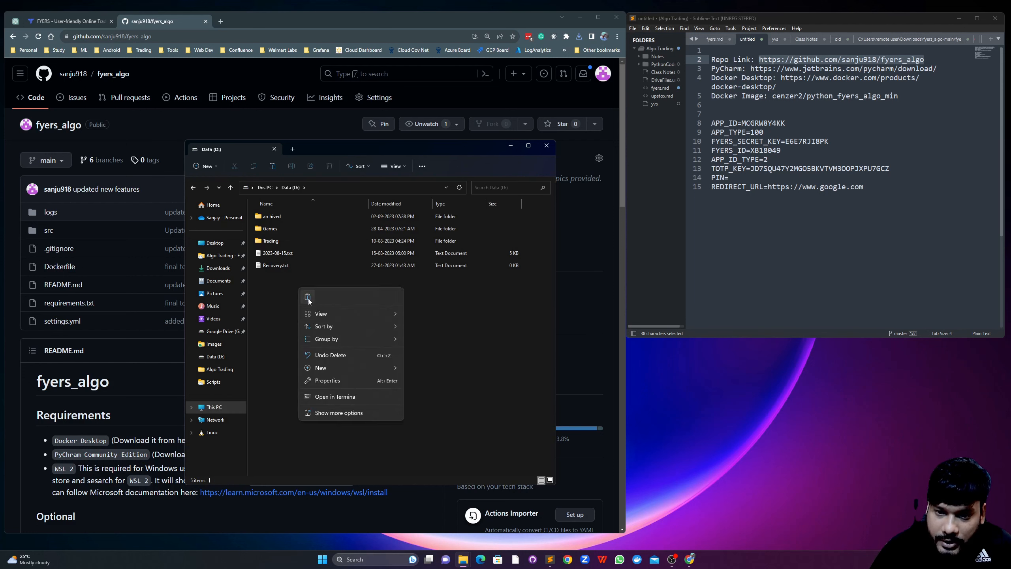
left_click(307, 298)
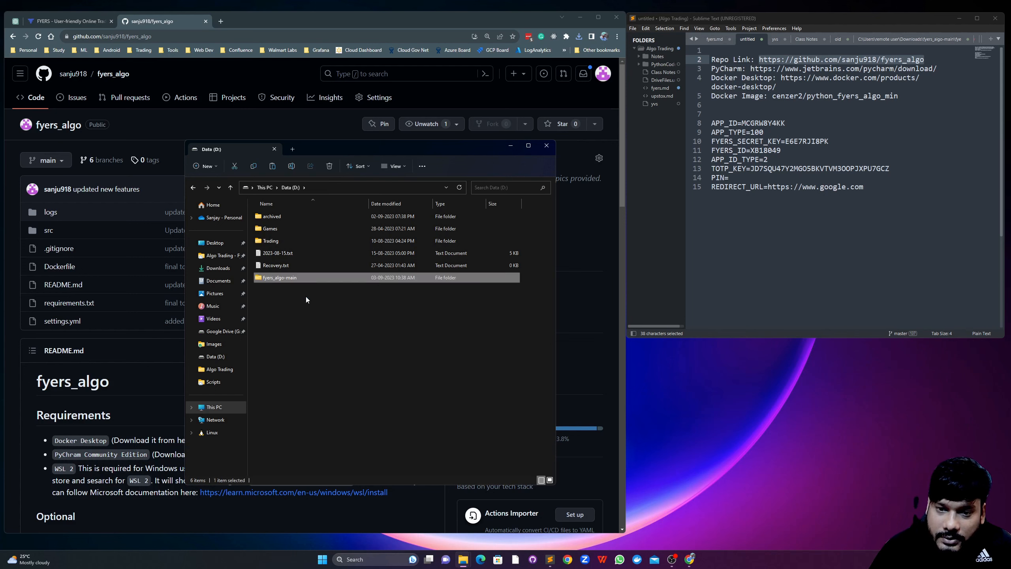
left_click(299, 289)
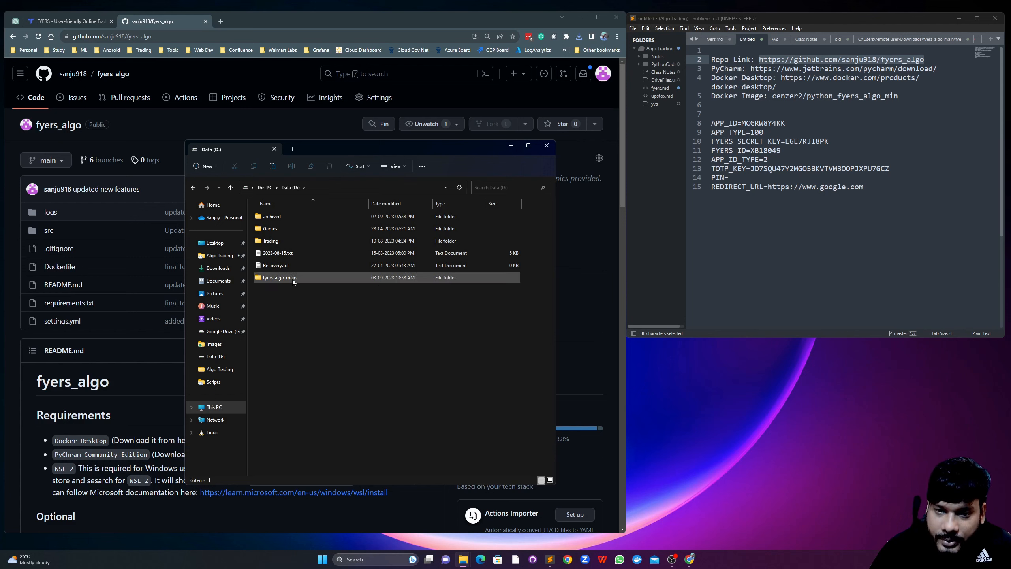
double_click(285, 278)
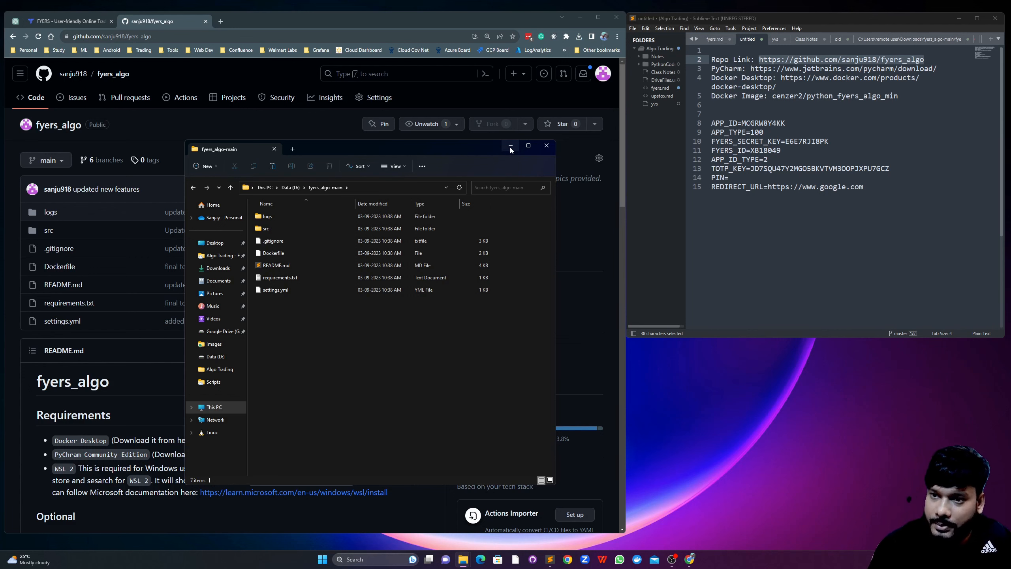
left_click_drag(941, 68, 746, 68)
key("ctrl+c")
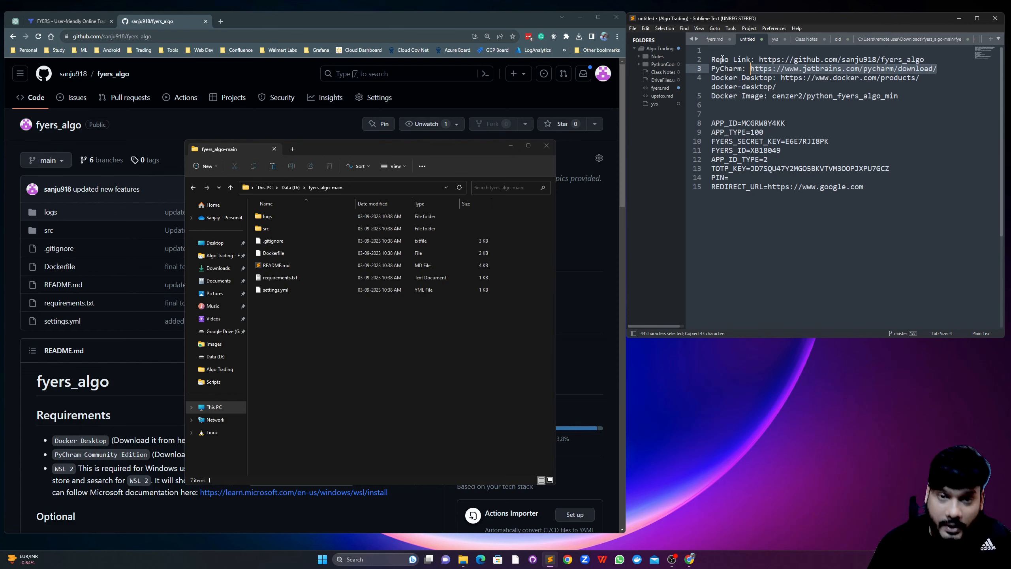
left_click(285, 5)
left_click(220, 21)
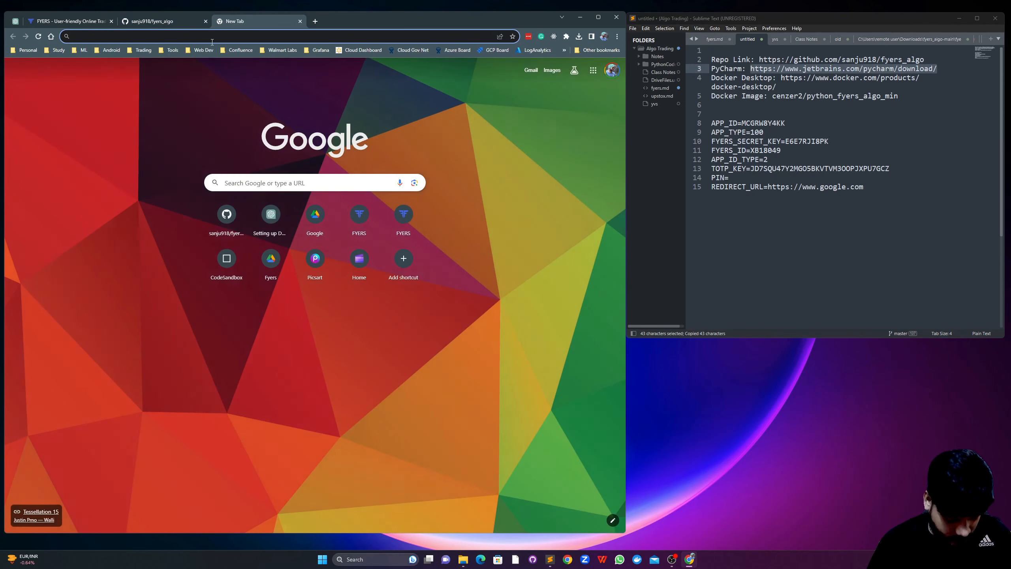
key("ctrl+v")
key("Return")
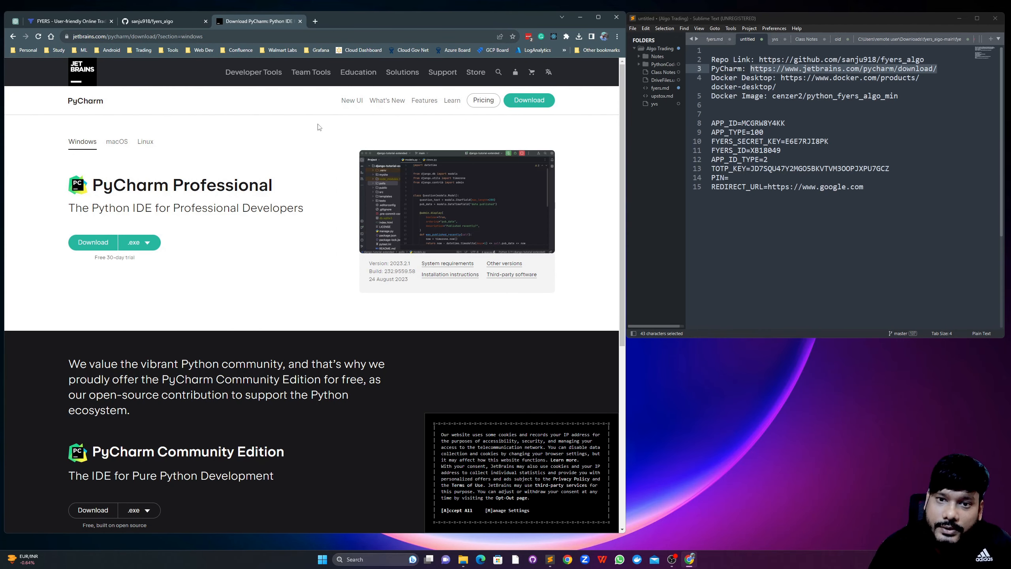
Examine the PyCharm Professional trial offer and the Community Edition section on the download page.
left_click(528, 105)
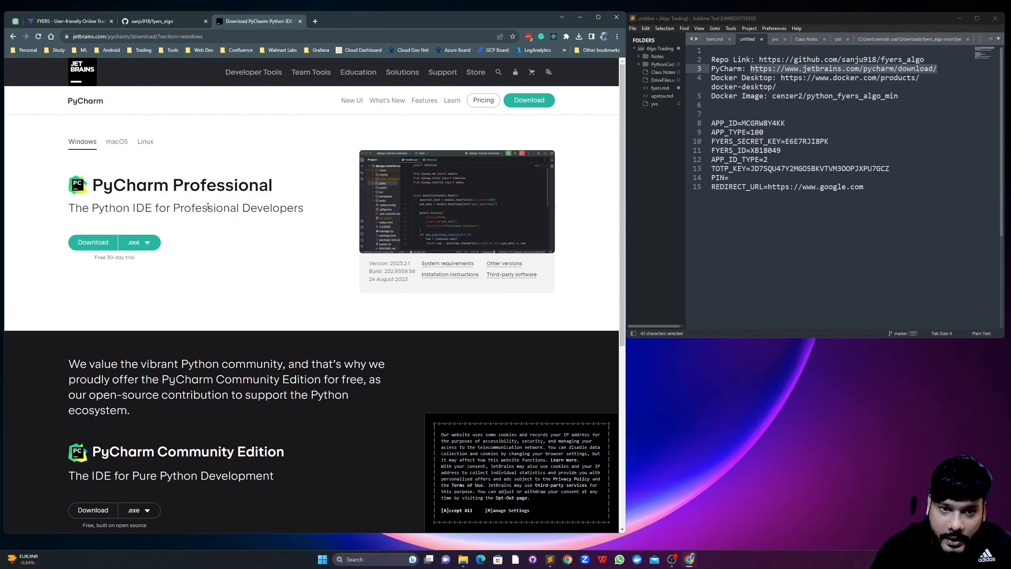
left_click_drag(93, 185, 276, 188)
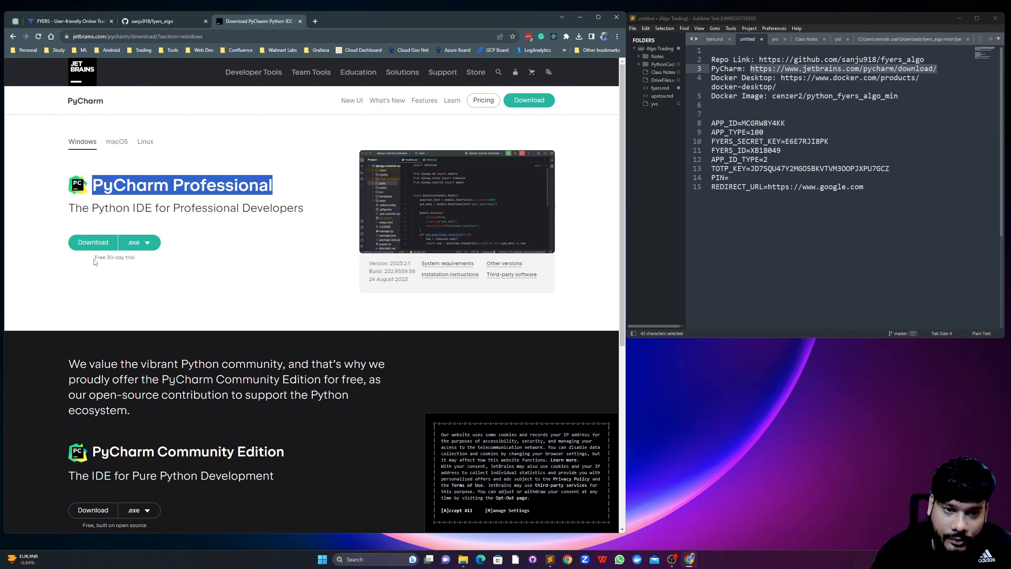
left_click_drag(95, 262, 140, 263)
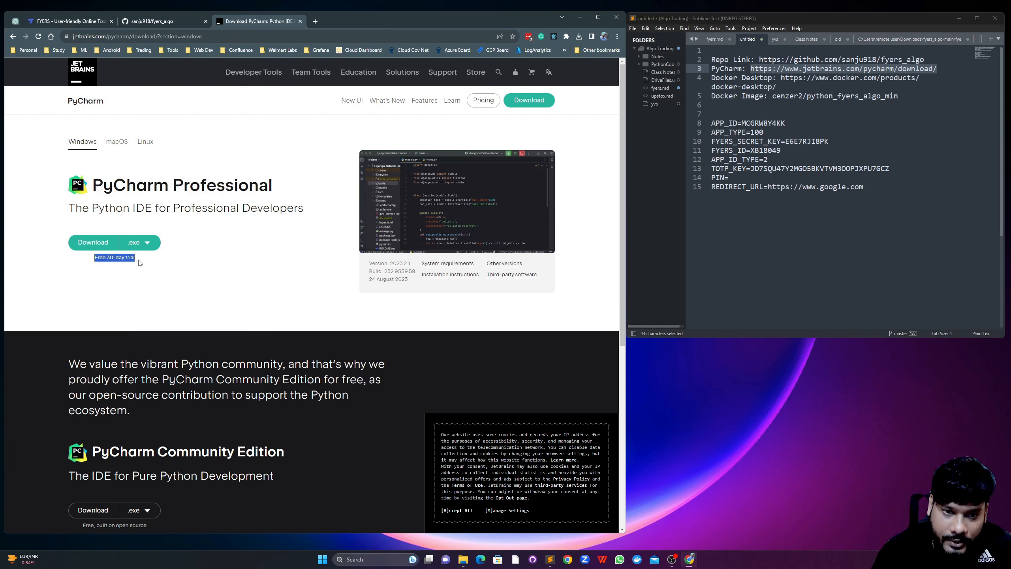
scroll(252, 258, "down", 2)
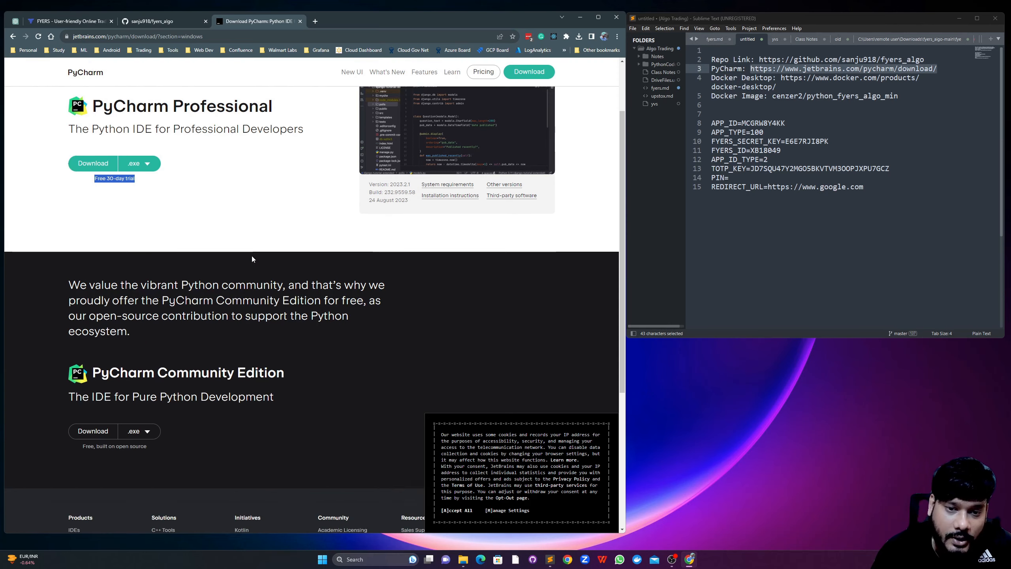
scroll(251, 258, "down", 3)
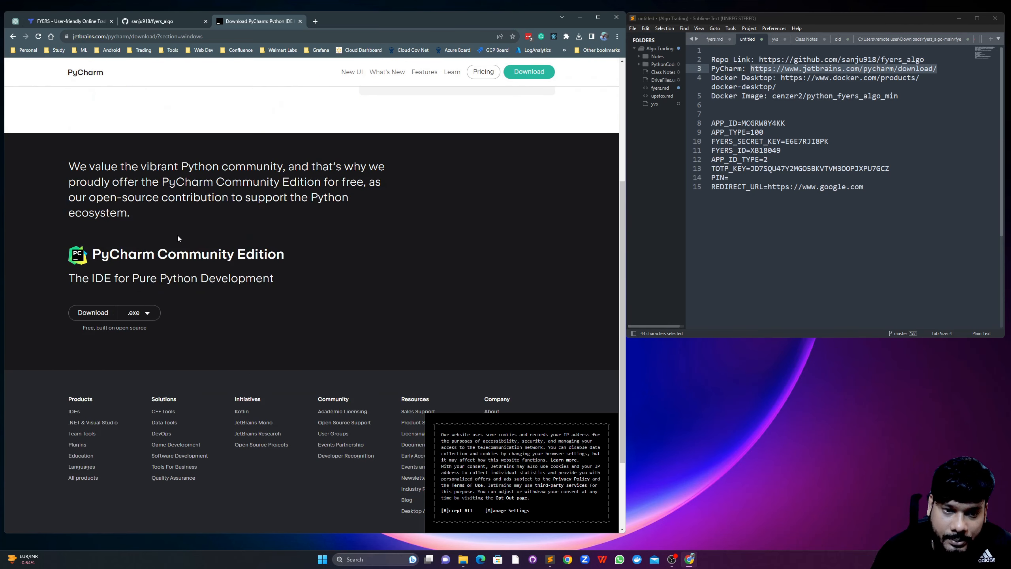
left_click_drag(157, 257, 276, 257)
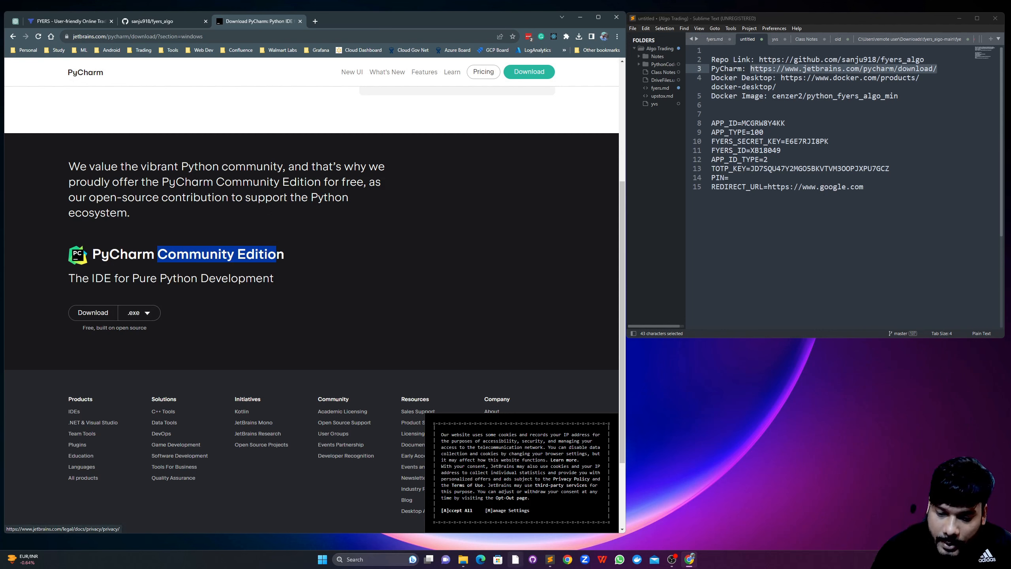
Run pycharm-community-2023.2.1.exe from the Downloads folder and accept the default install location.
mouse_move(463, 559)
left_click(486, 517)
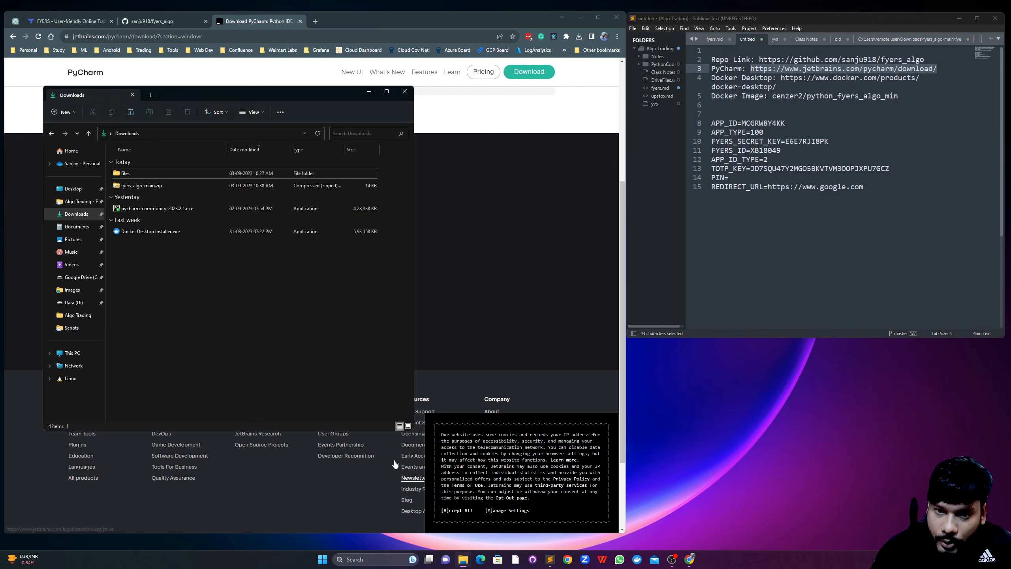
double_click(180, 210)
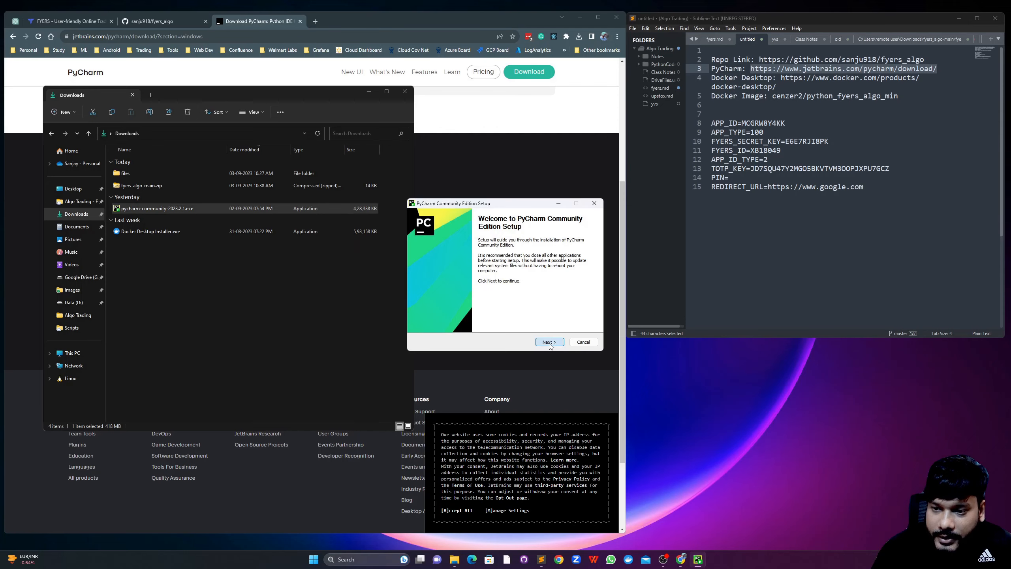
left_click(549, 341)
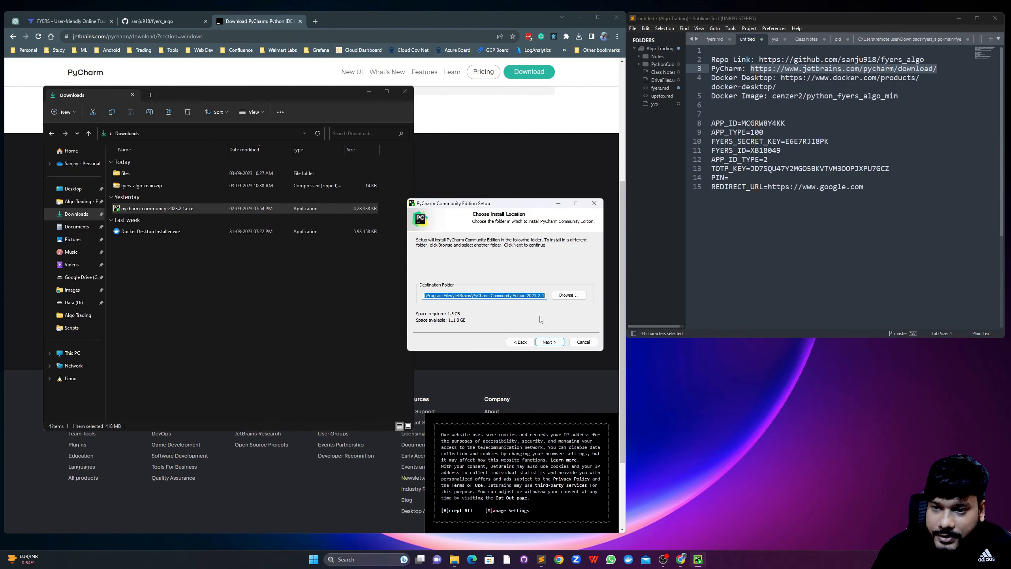
left_click(555, 343)
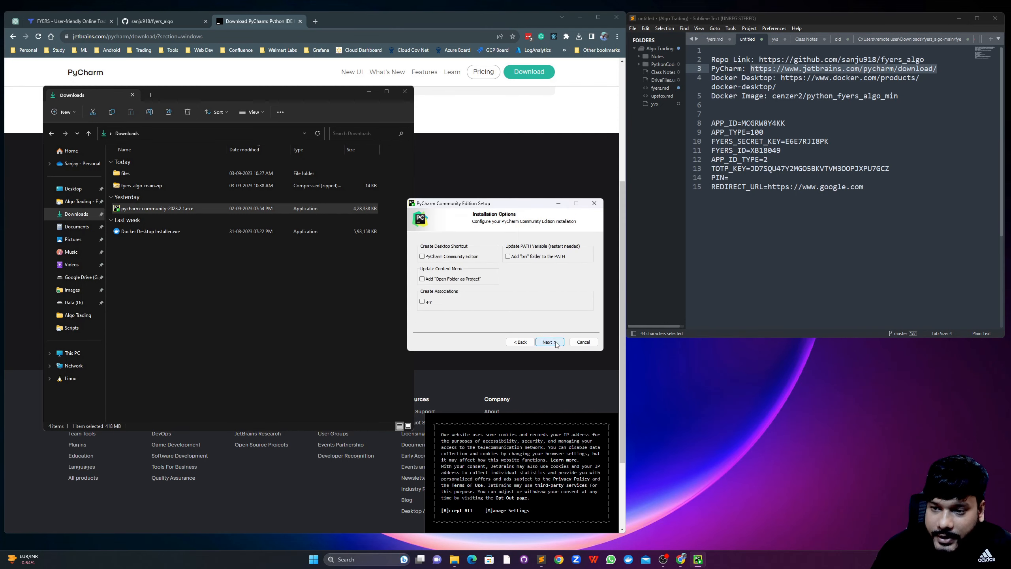
Enable the desktop shortcut, bin folder in PATH, Open Folder as Project and .py association options, and install with the default Start Menu folder.
left_click(444, 257)
left_click(512, 257)
left_click(424, 279)
left_click(423, 301)
left_click_drag(526, 206, 406, 255)
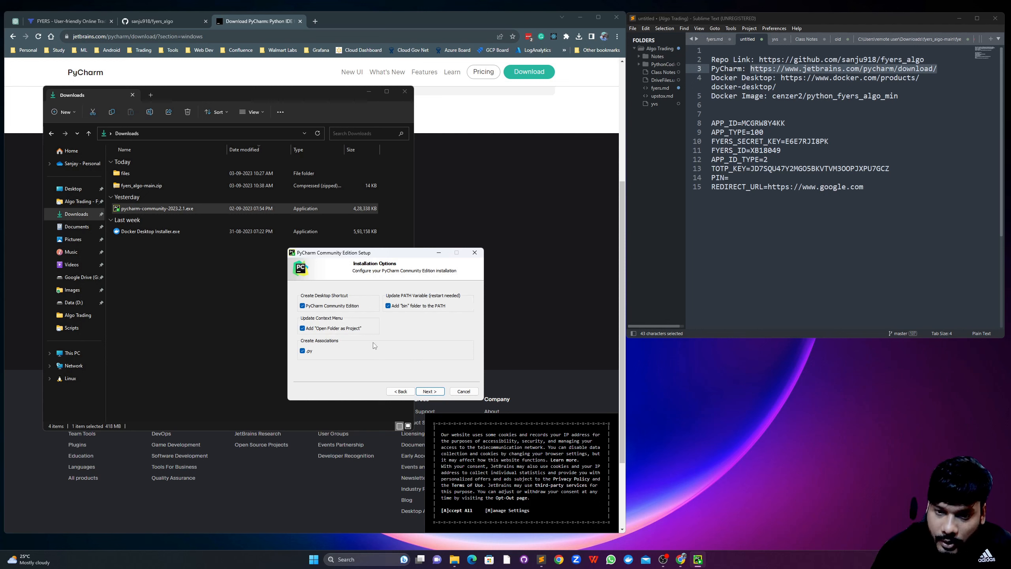
left_click(429, 391)
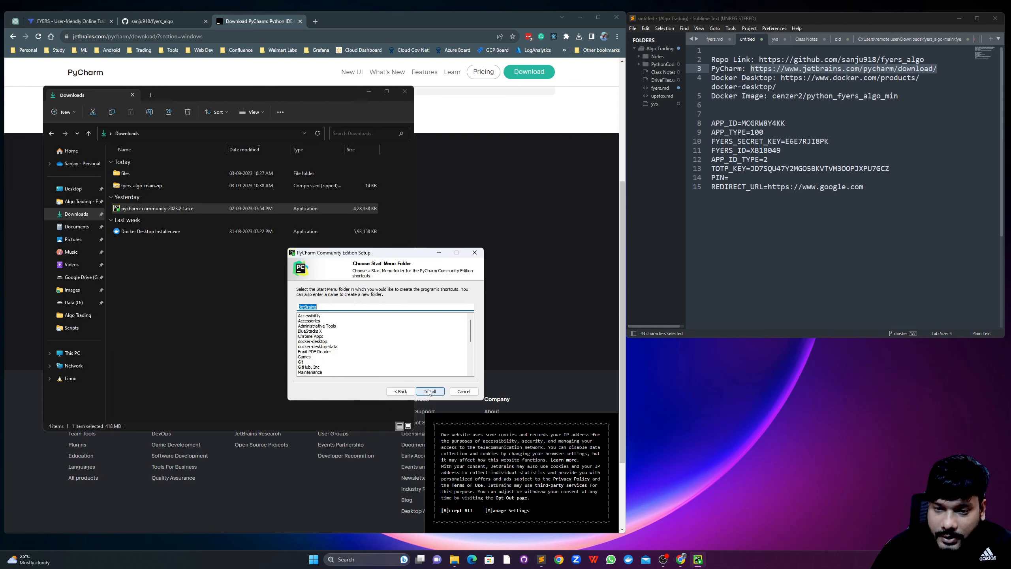
left_click(428, 391)
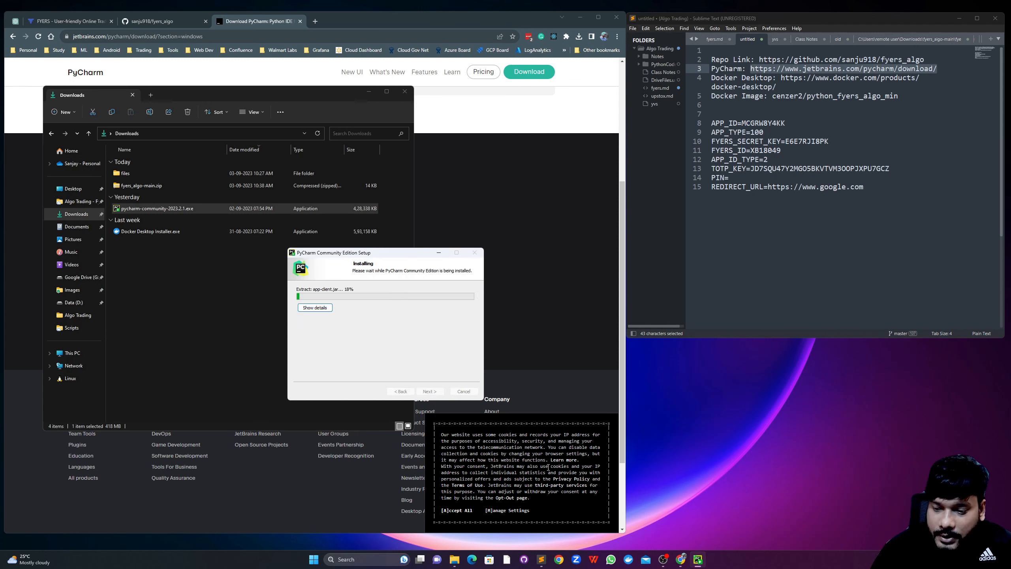
mouse_move(664, 561)
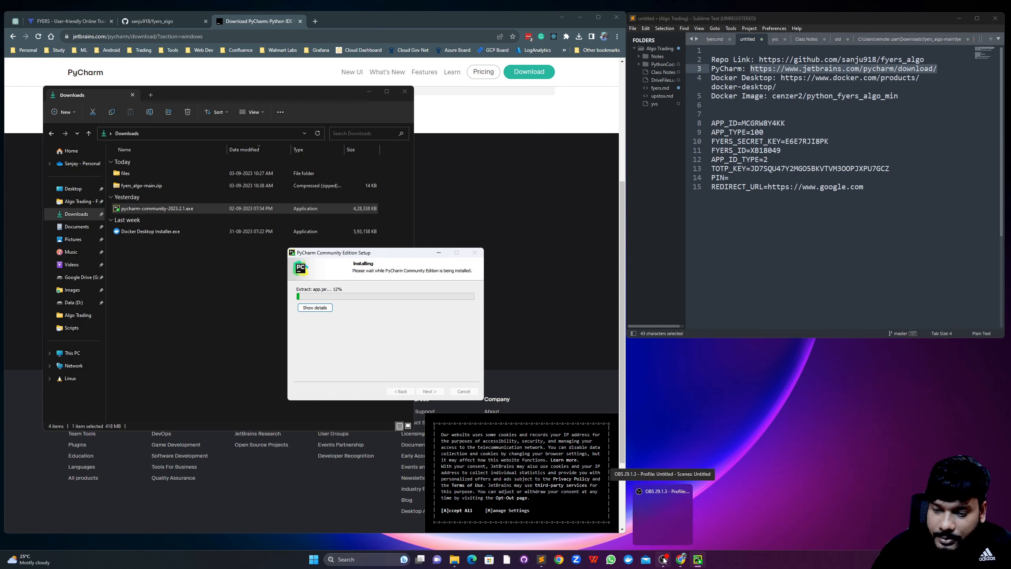
left_click(664, 560)
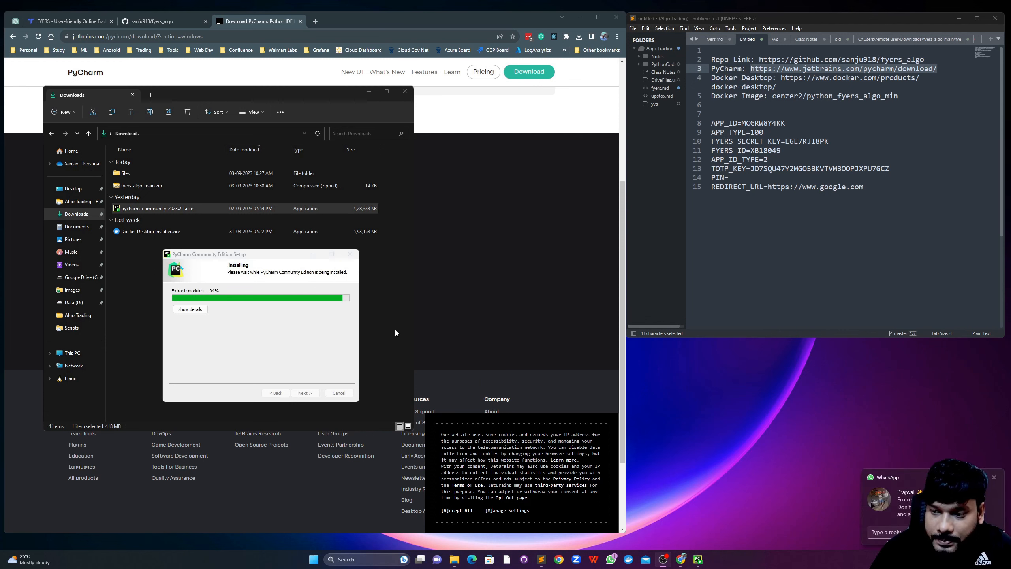
left_click(993, 477)
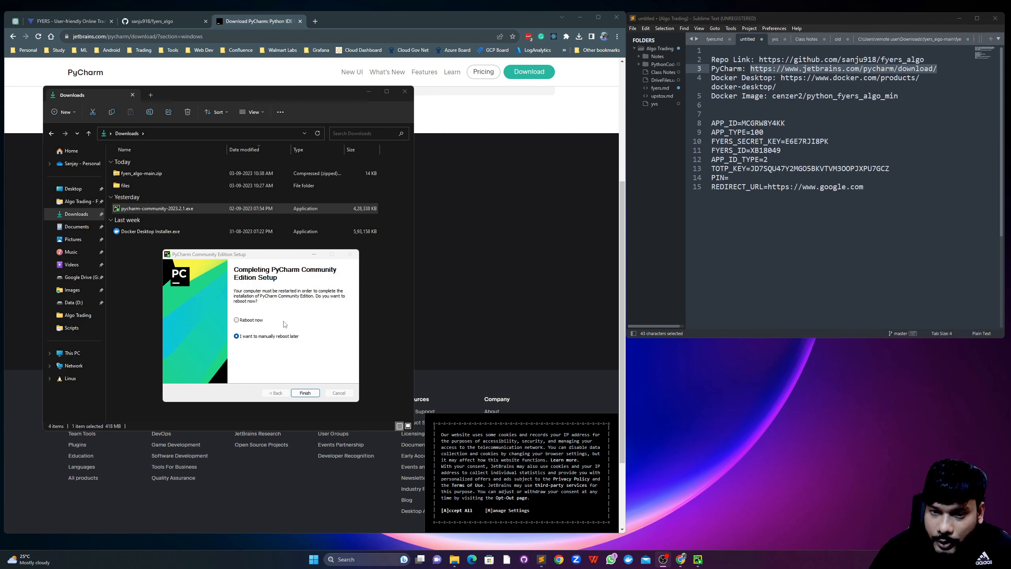
Finish the PyCharm Community Edition setup with the option to manually reboot later, and return to the browser.
left_click(305, 393)
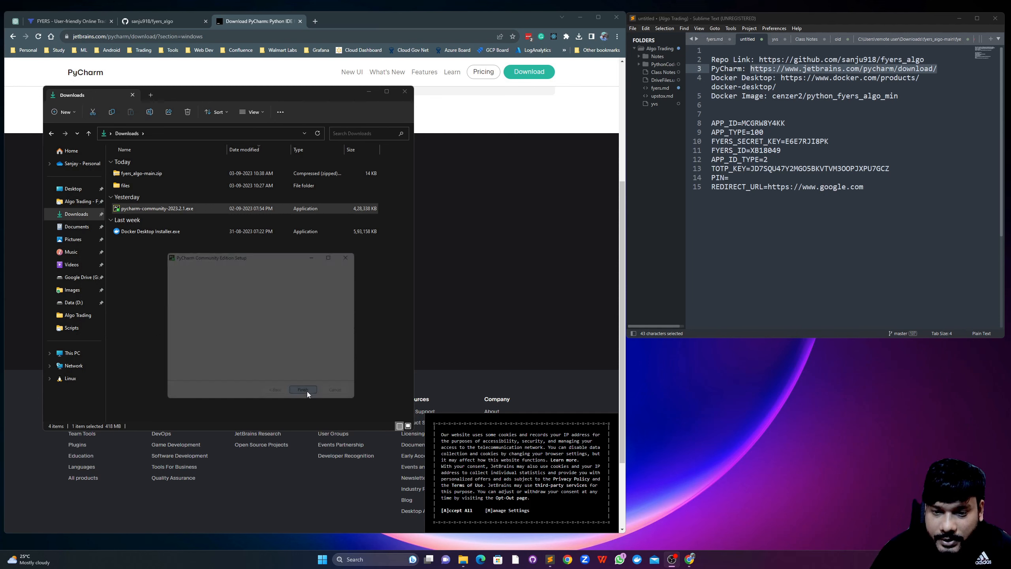
left_click(451, 208)
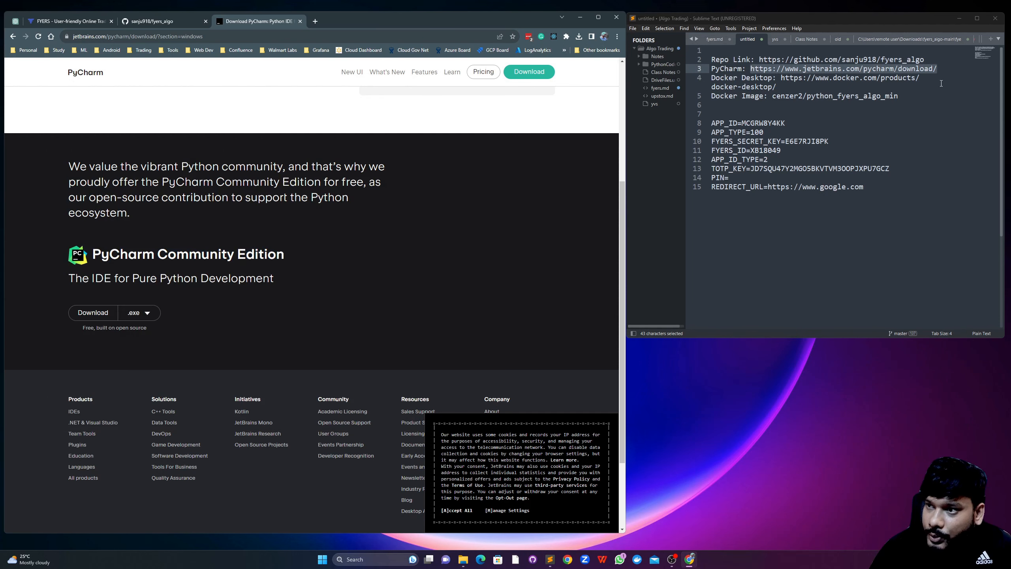
left_click_drag(930, 77, 781, 78)
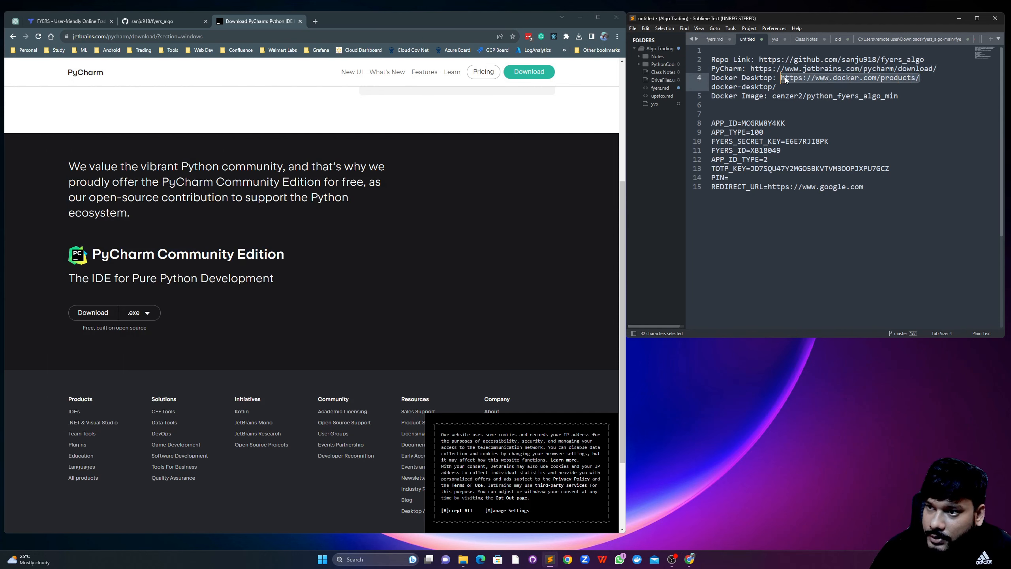
right_click(787, 81)
left_click(808, 116)
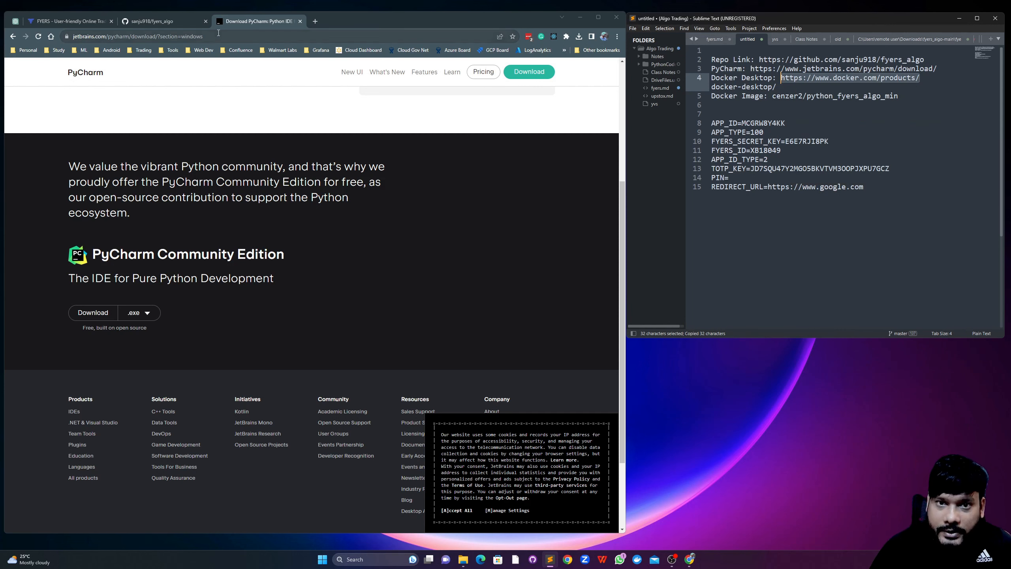
left_click(256, 35)
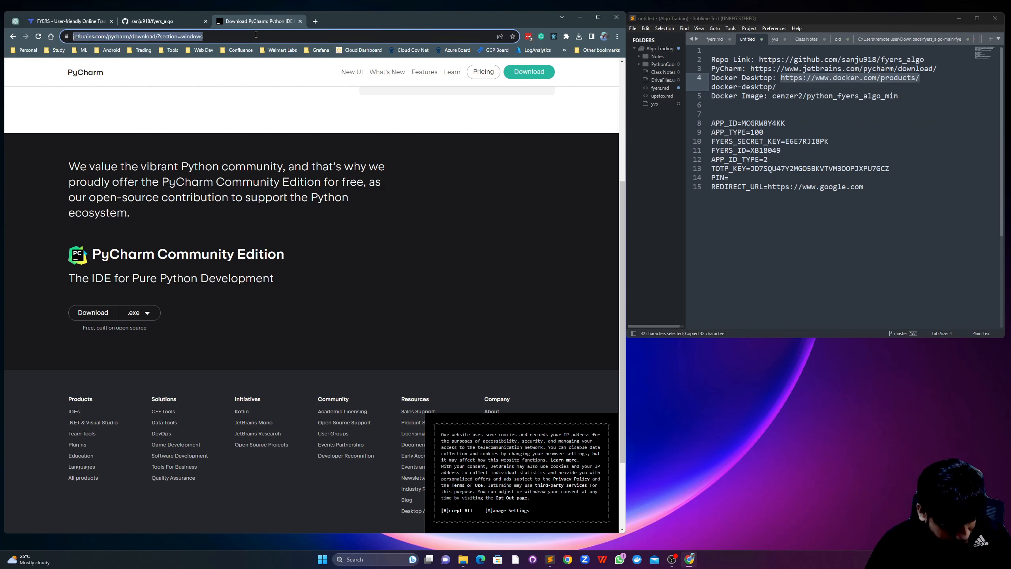
key("ctrl+v")
key("Return")
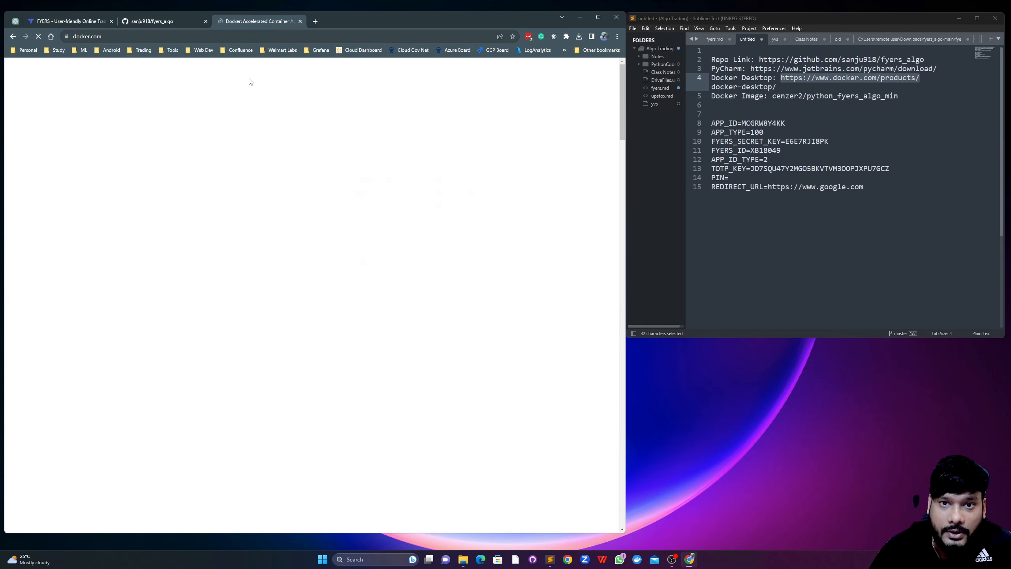
mouse_move(312, 102)
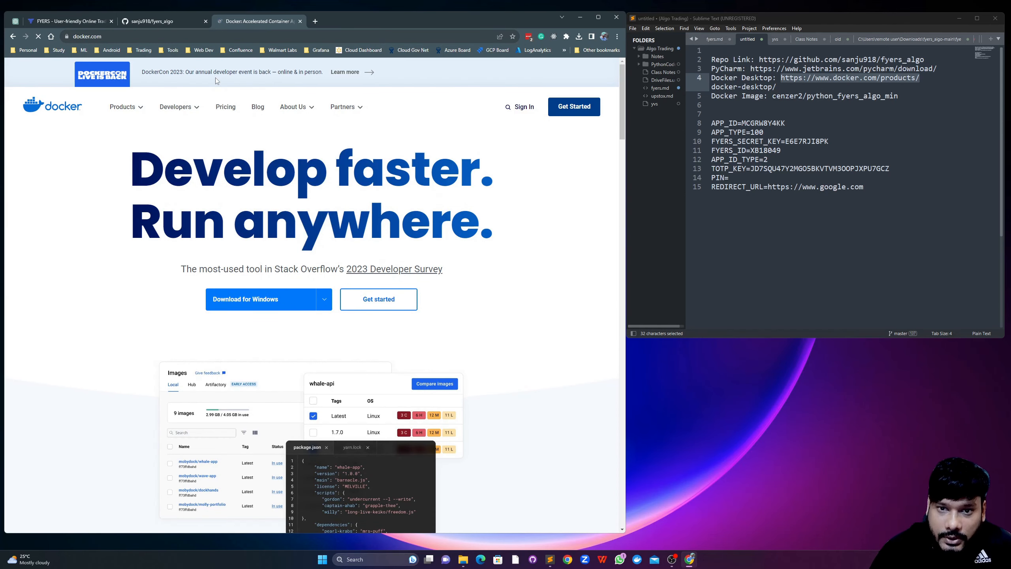
scroll(156, 248, "down", 2)
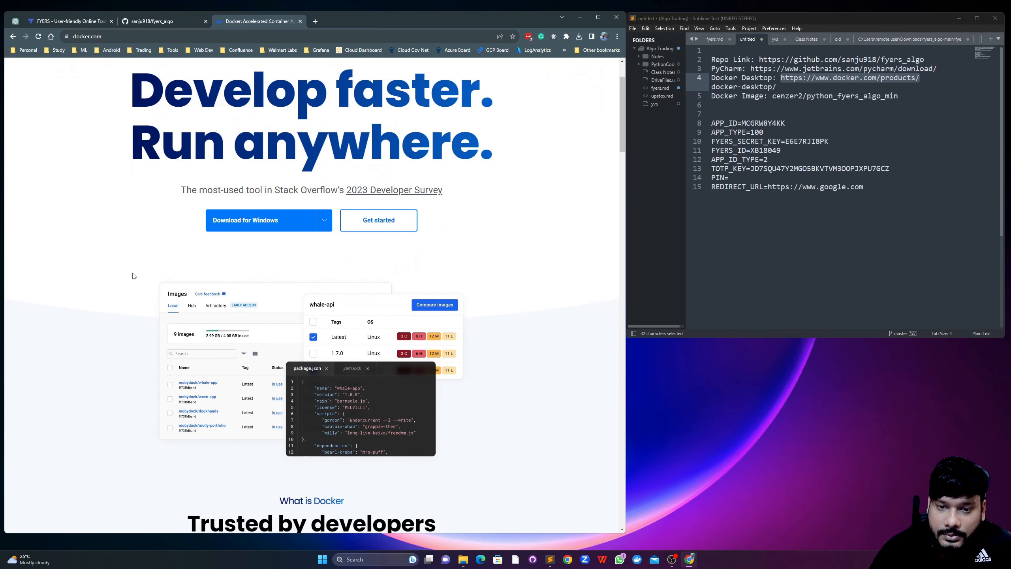
mouse_move(286, 225)
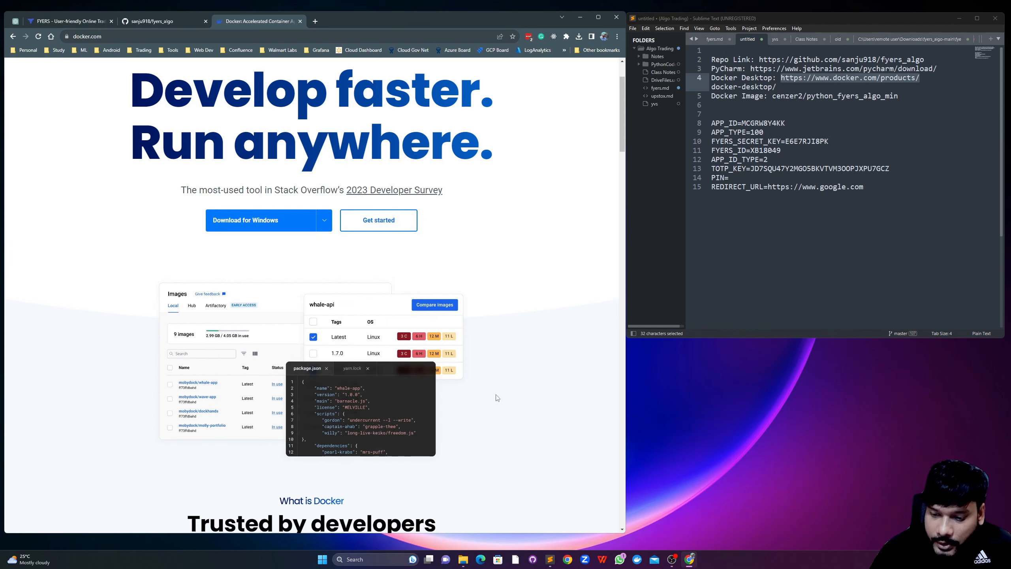
Run Docker Desktop Installer.exe from the Downloads folder and install with the WSL 2 and desktop shortcut options enabled.
mouse_move(468, 562)
left_click(461, 523)
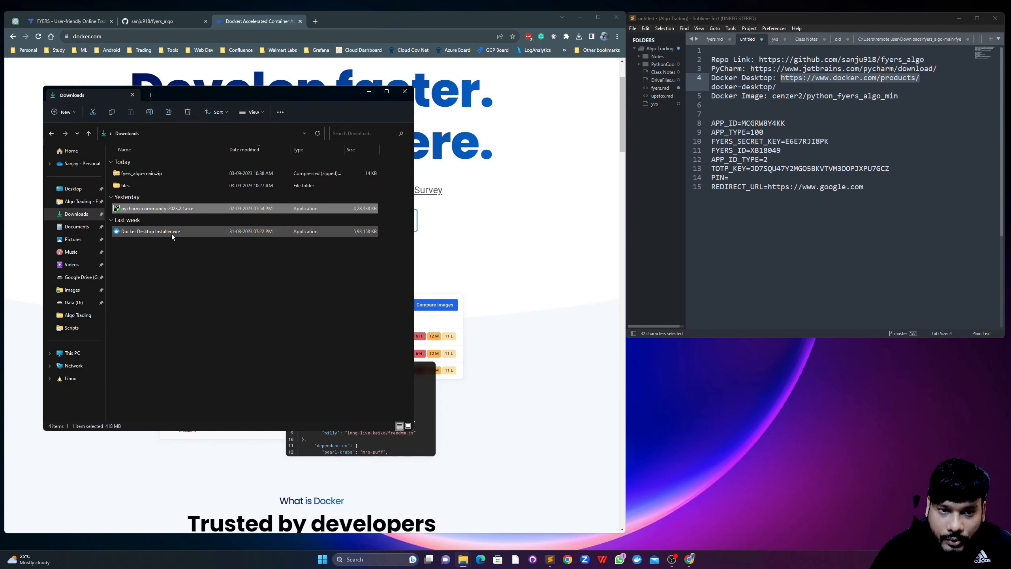
left_click(158, 239)
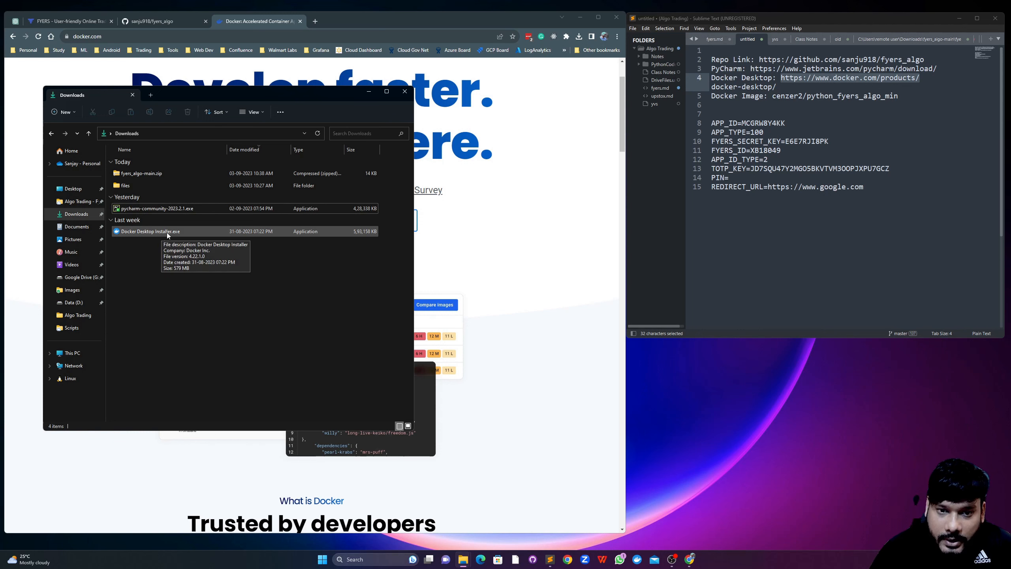
double_click(167, 234)
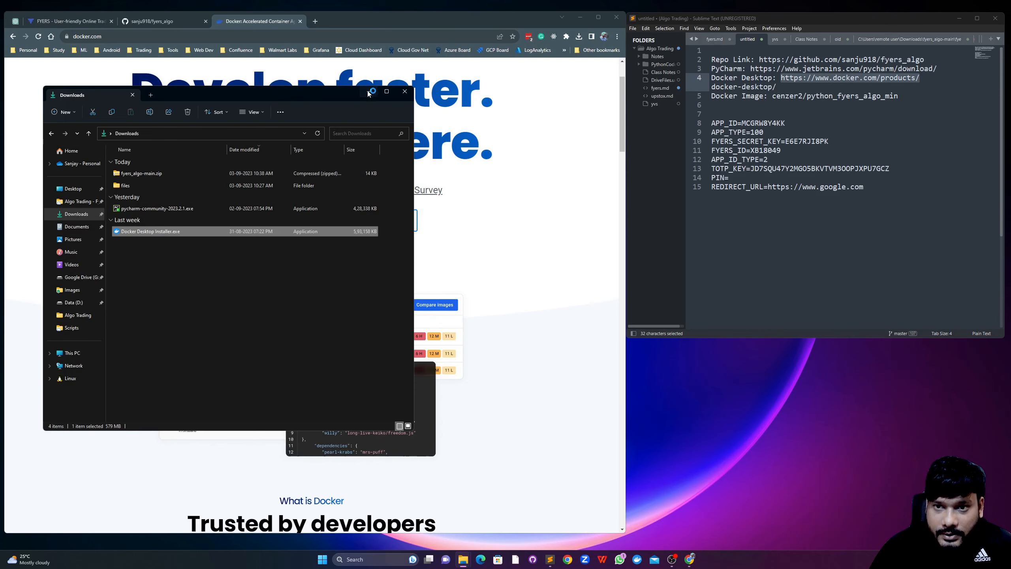
left_click(369, 91)
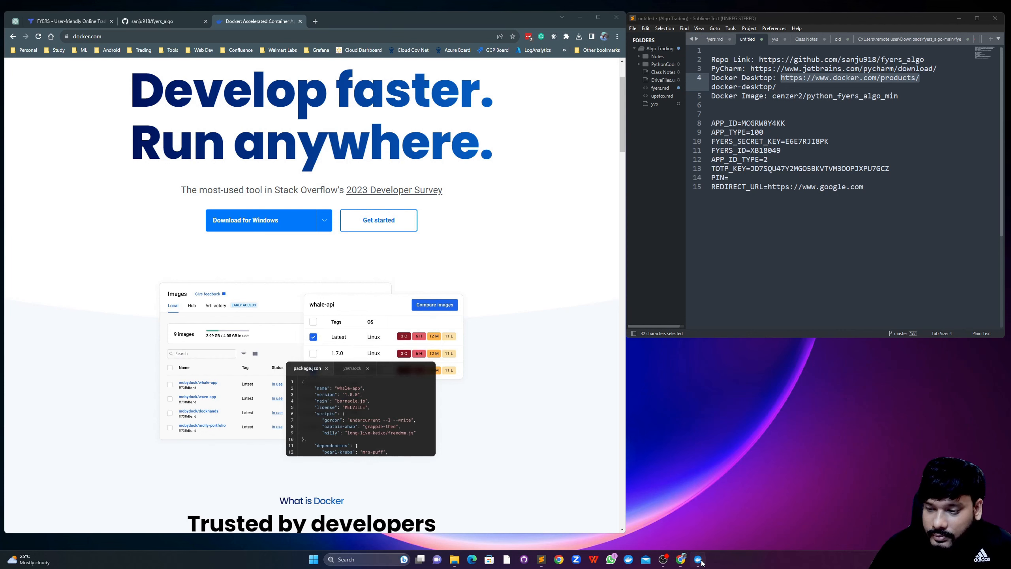
left_click_drag(211, 29, 459, 217)
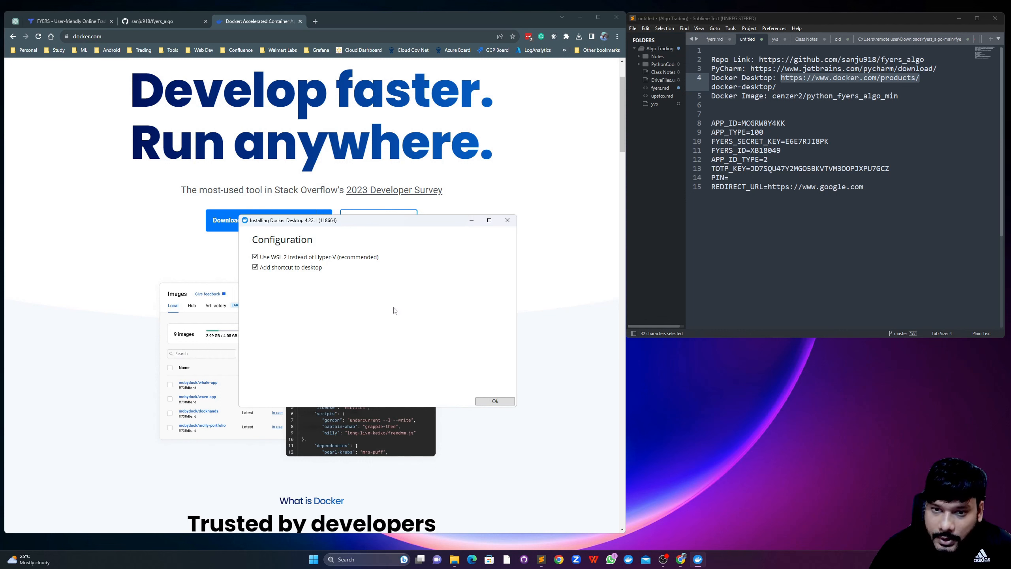
left_click(496, 401)
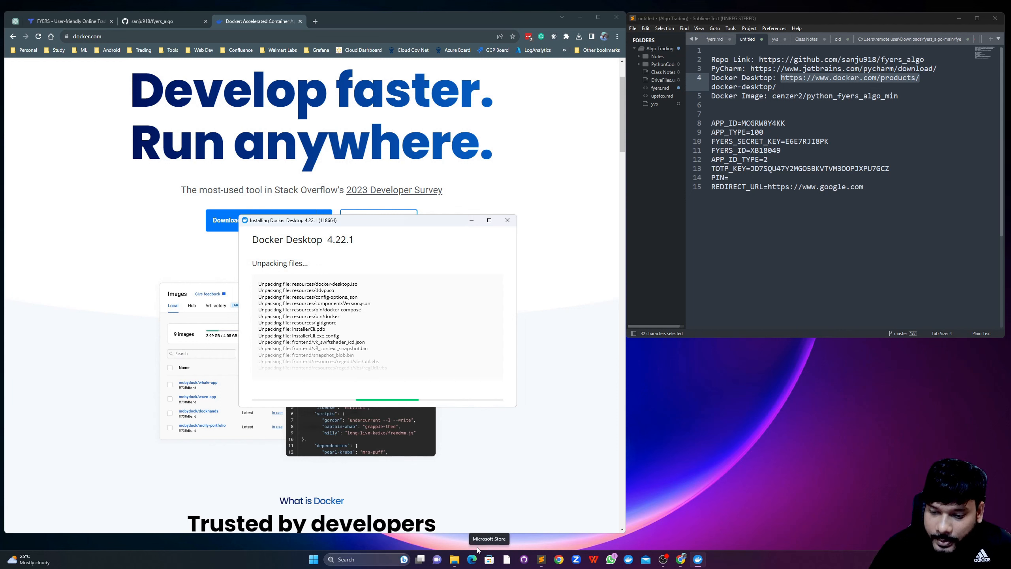
Search the Microsoft Store for wsl 2, check the Windows Subsystem for Linux page, and close the store.
left_click(313, 559)
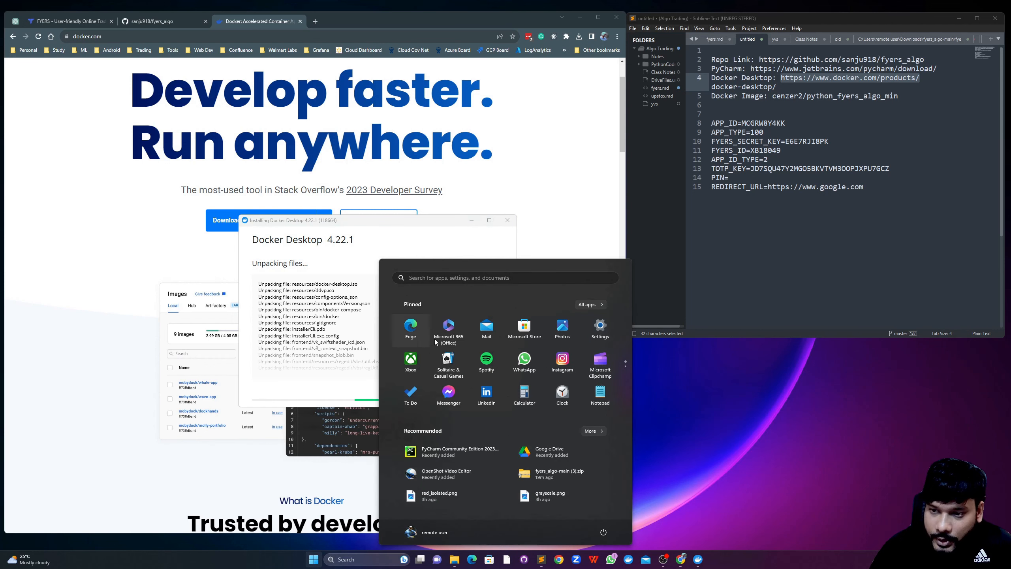
left_click(523, 327)
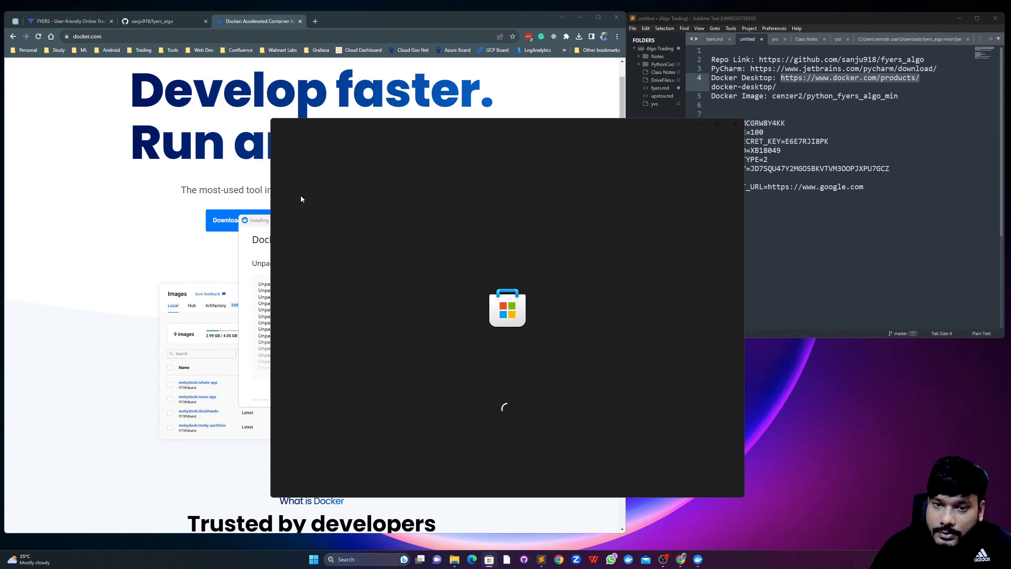
left_click_drag(256, 221, 94, 70)
left_click(396, 127)
left_click_drag(408, 123, 361, 136)
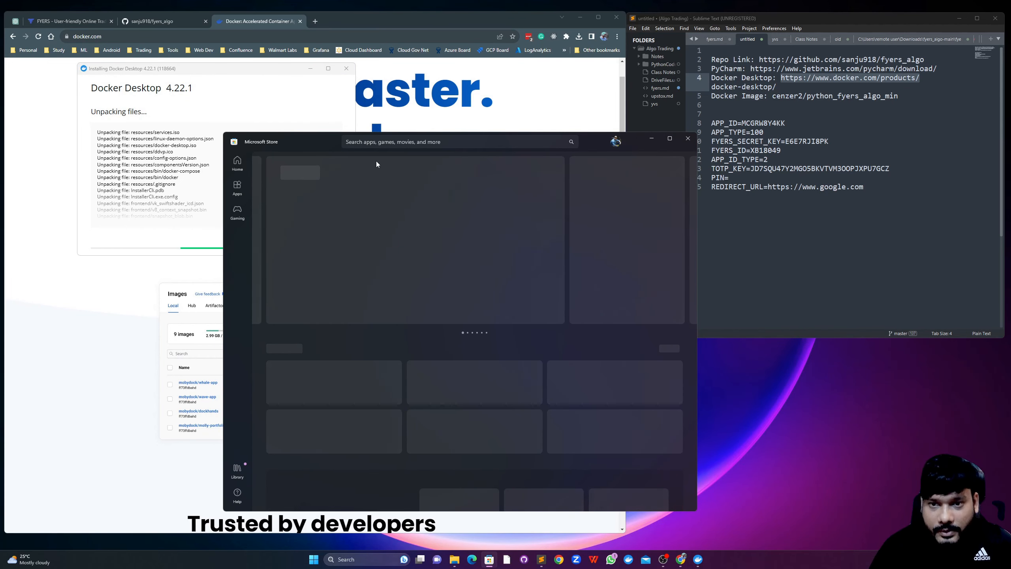
left_click(385, 140)
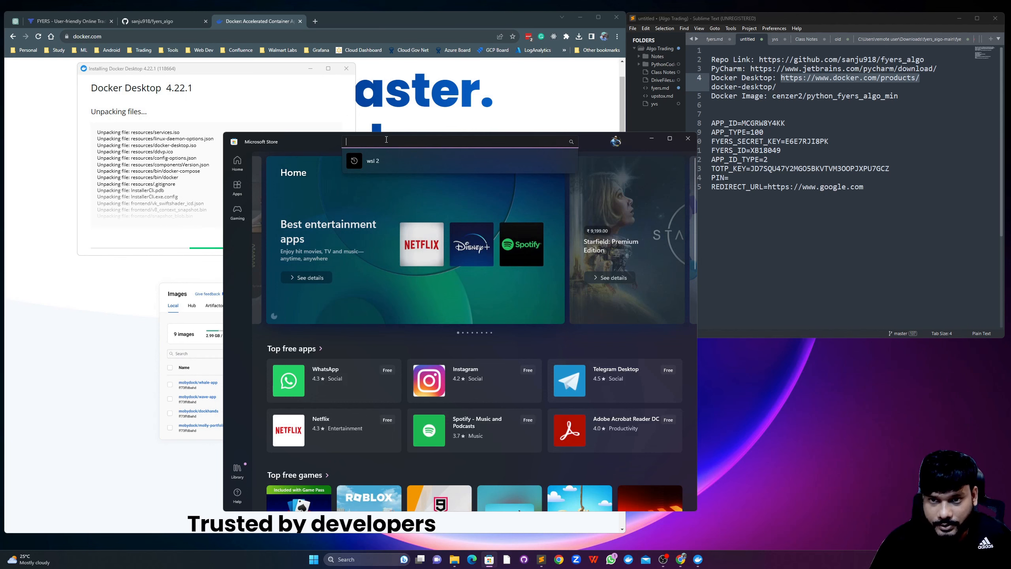
left_click(373, 164)
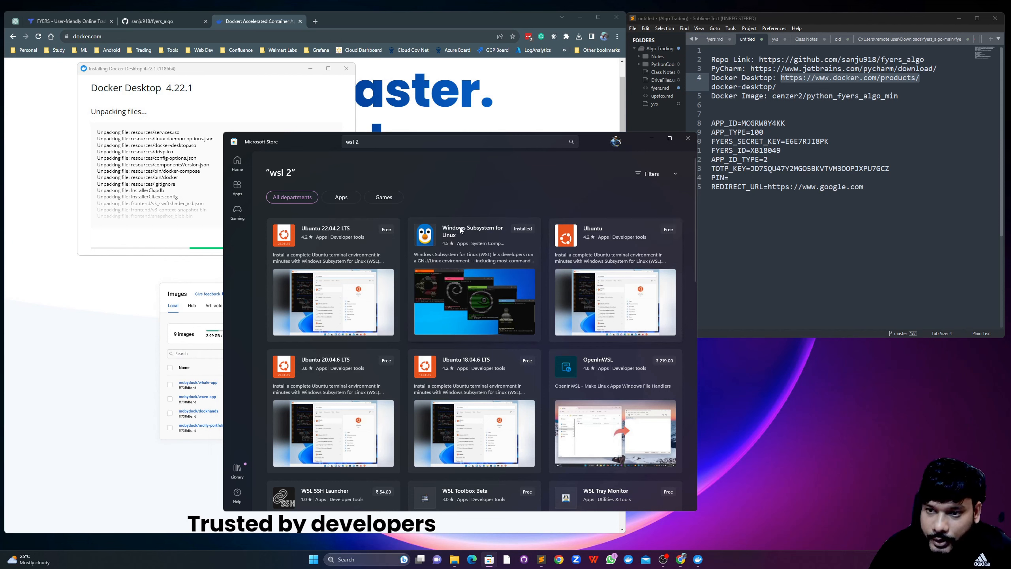
left_click(503, 244)
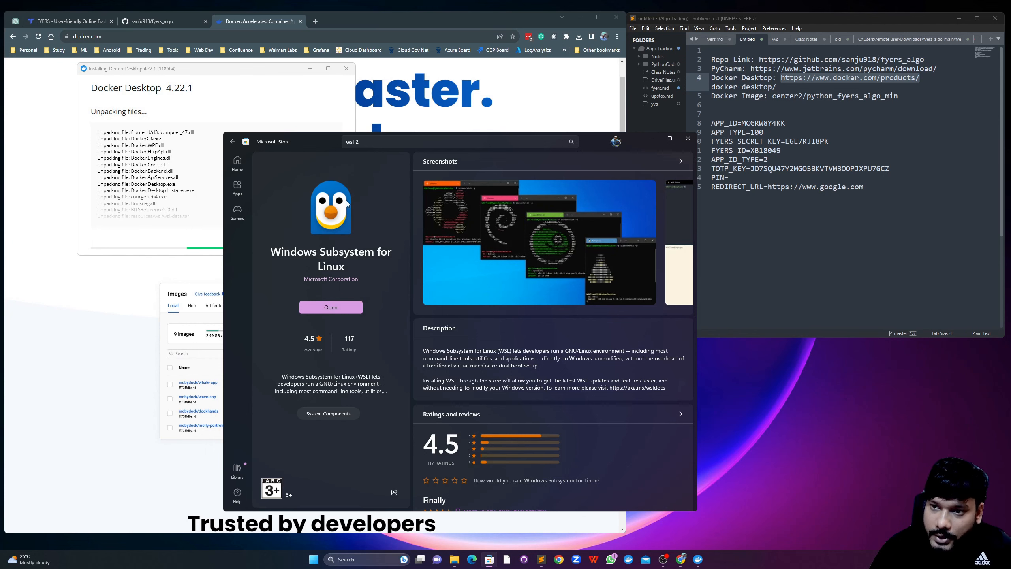
left_click(686, 136)
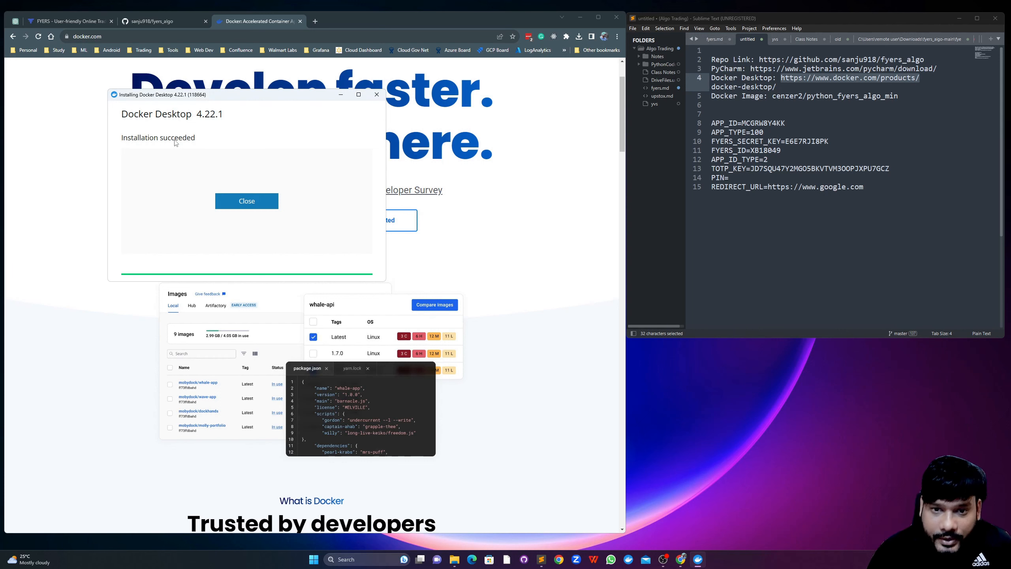
Close the Docker Desktop installer and launch PyCharm Community Edition 2023.2.1 without importing settings.
left_click(241, 203)
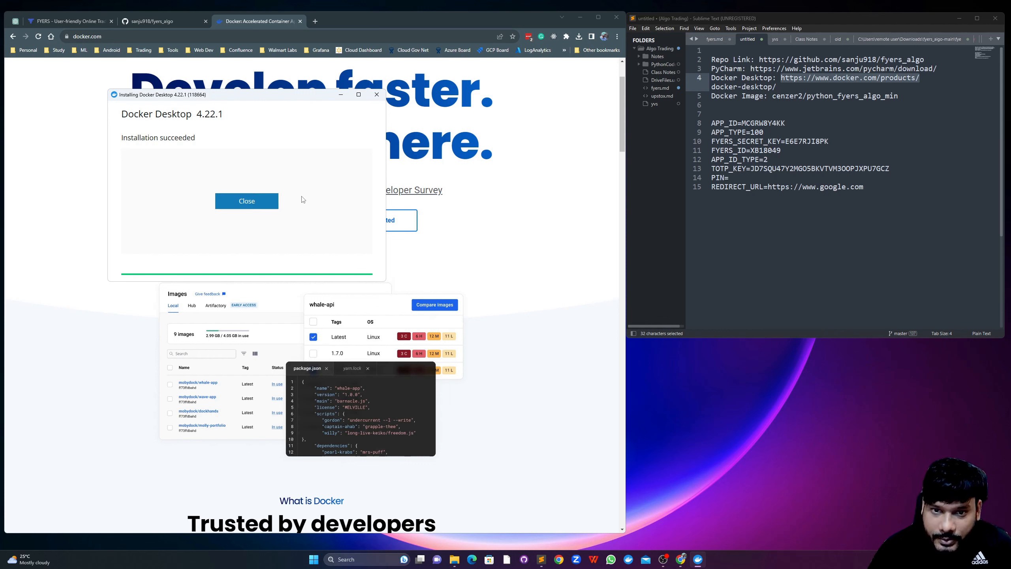
left_click(256, 203)
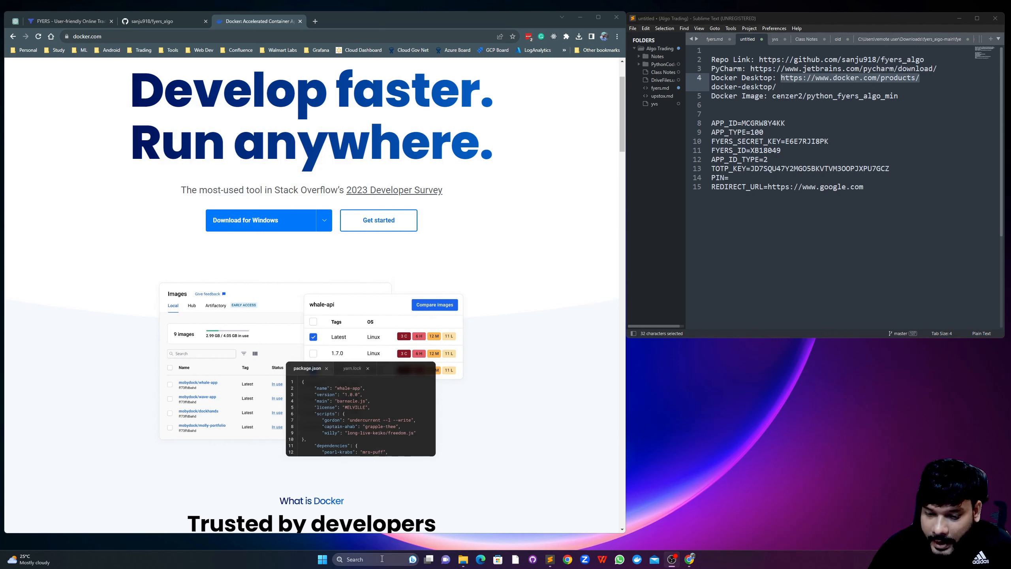
left_click(323, 559)
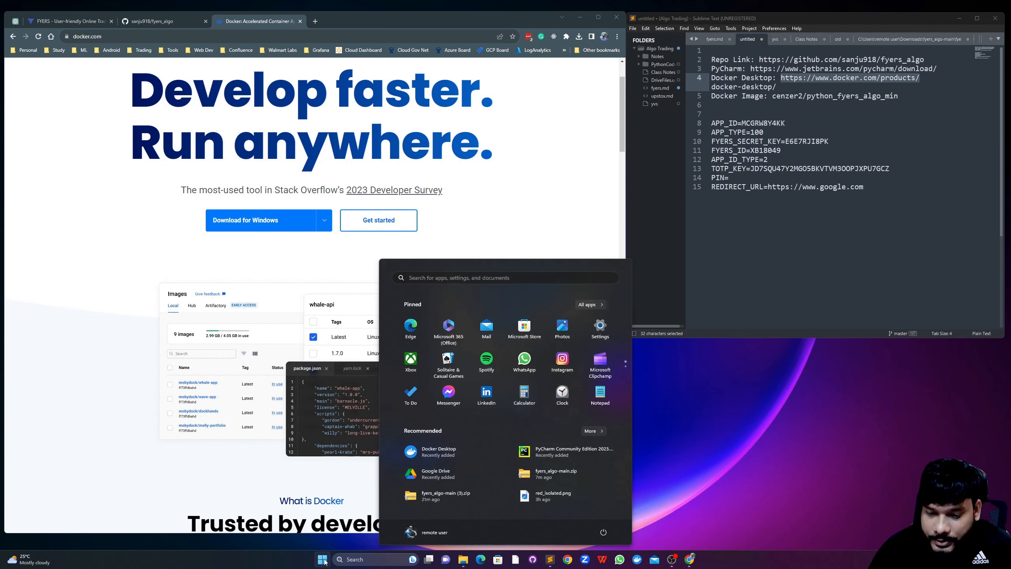
left_click(473, 281)
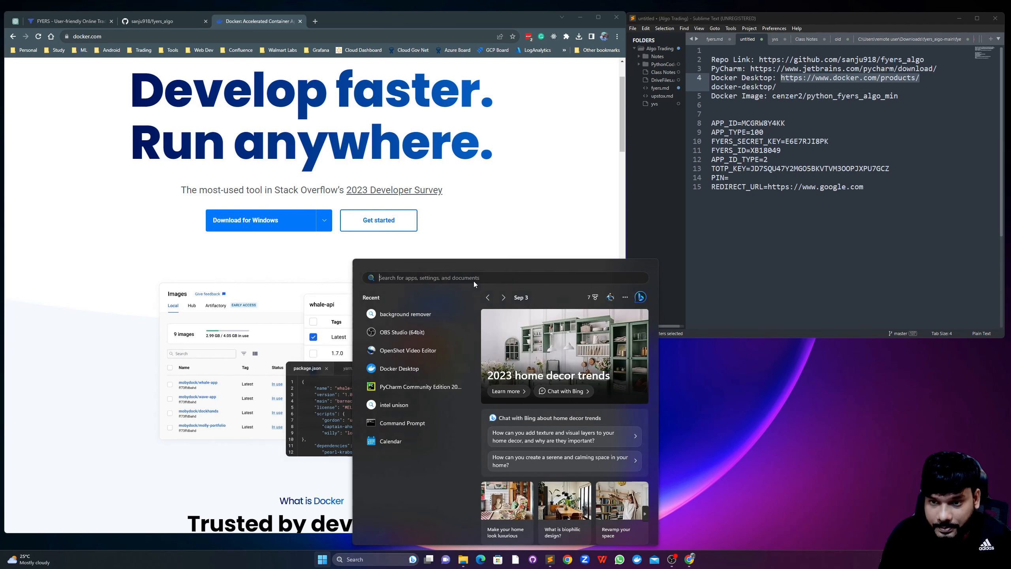
type("pyc")
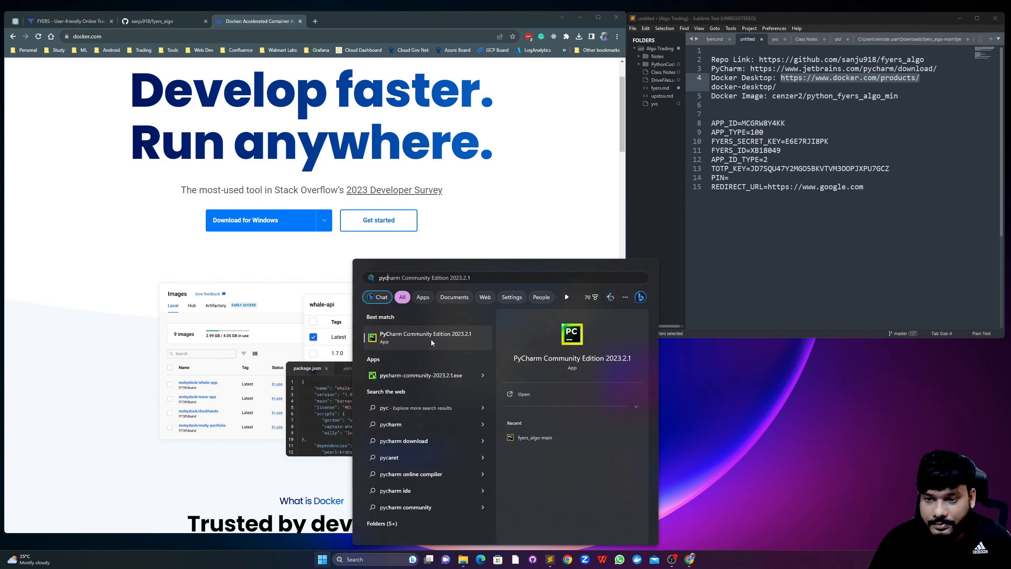
left_click(431, 340)
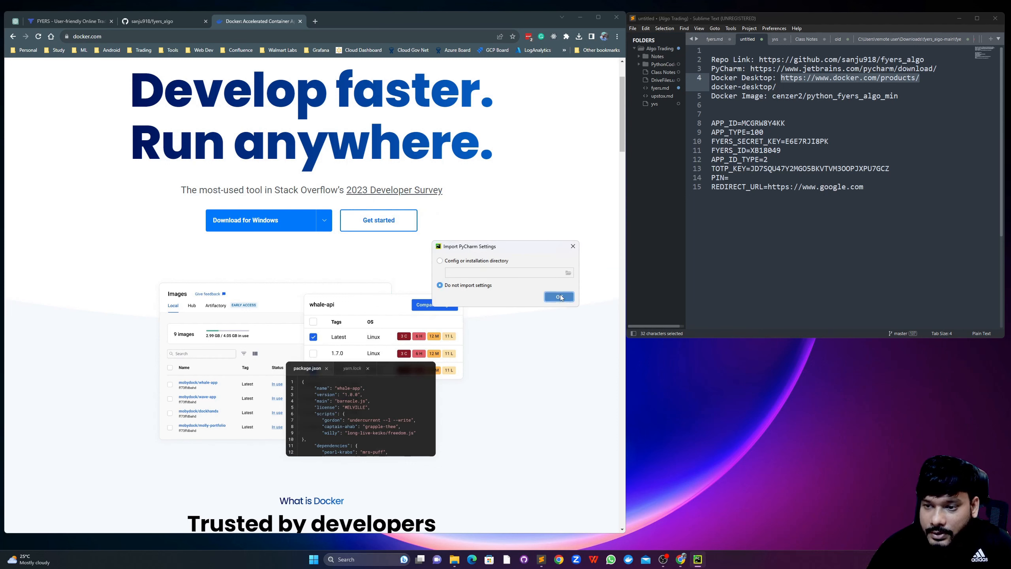
left_click(559, 297)
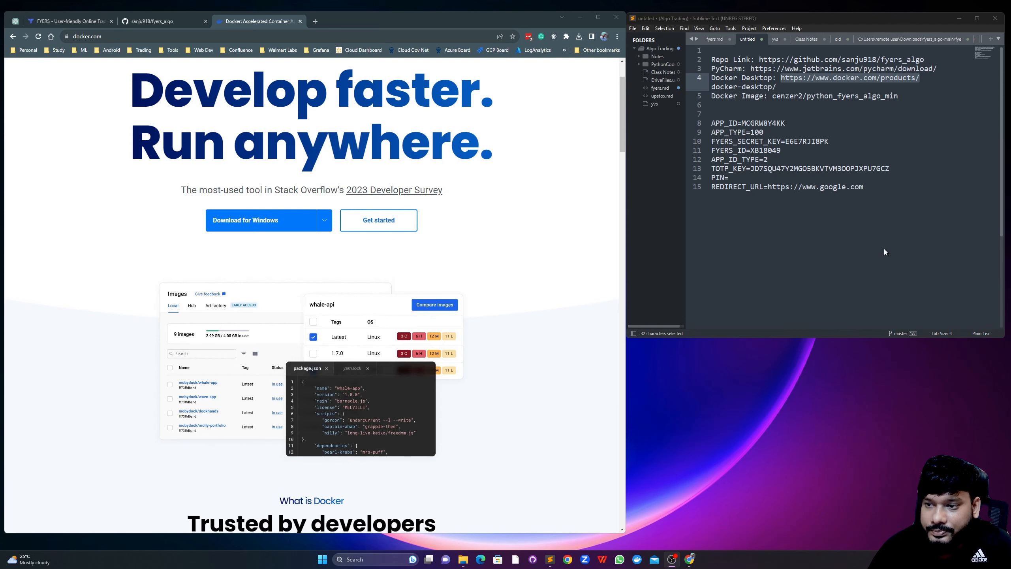
Open the D:\fyers_algo-main folder as a project in PyCharm.
left_click_drag(544, 110, 318, 139)
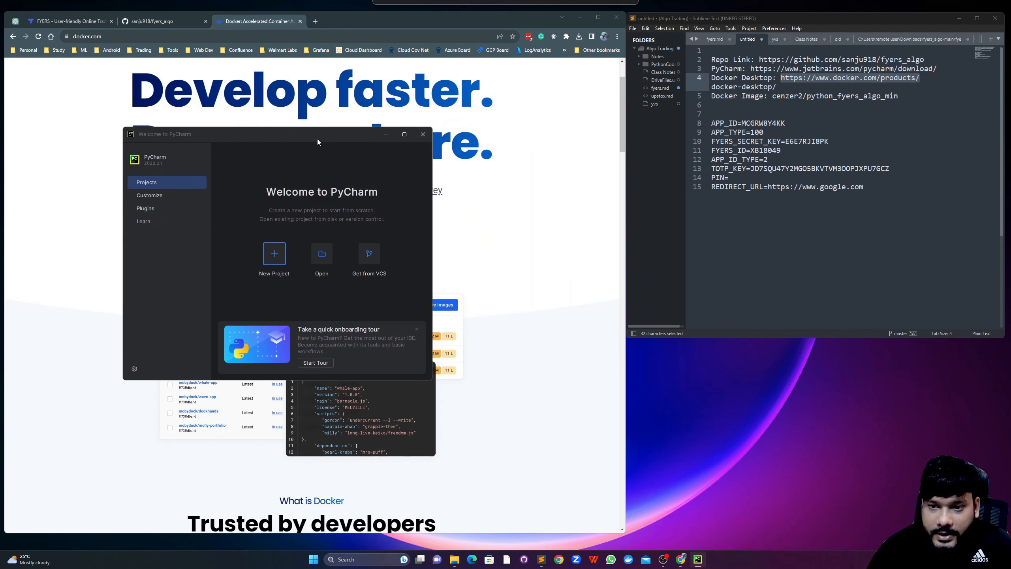
left_click(320, 252)
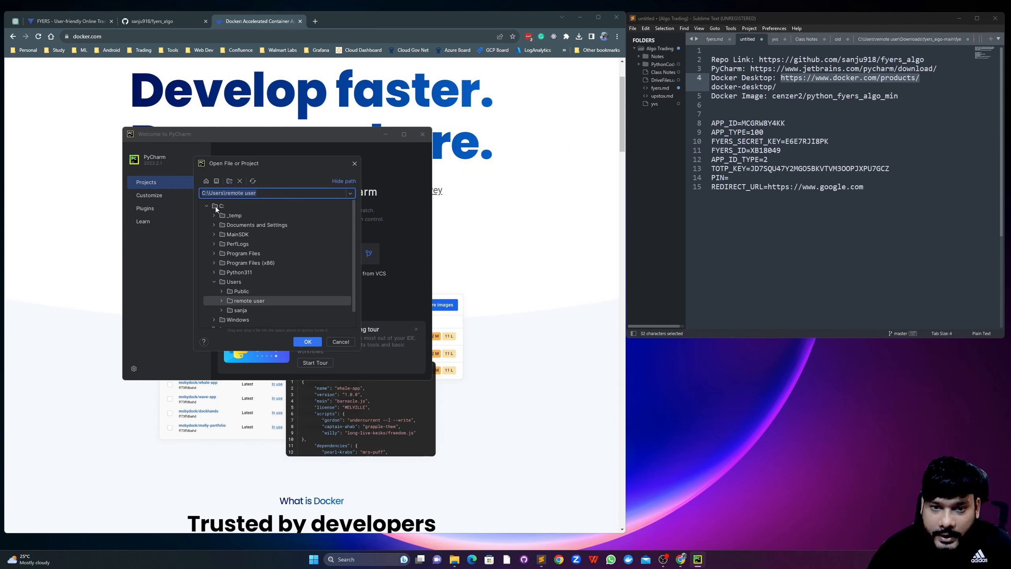
left_click(206, 206)
left_click(207, 215)
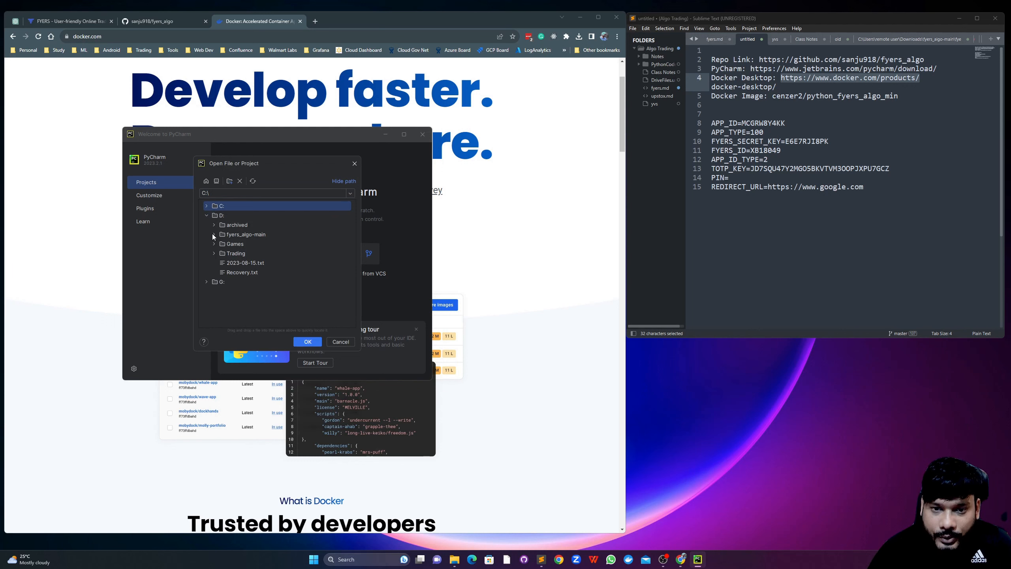
left_click(241, 236)
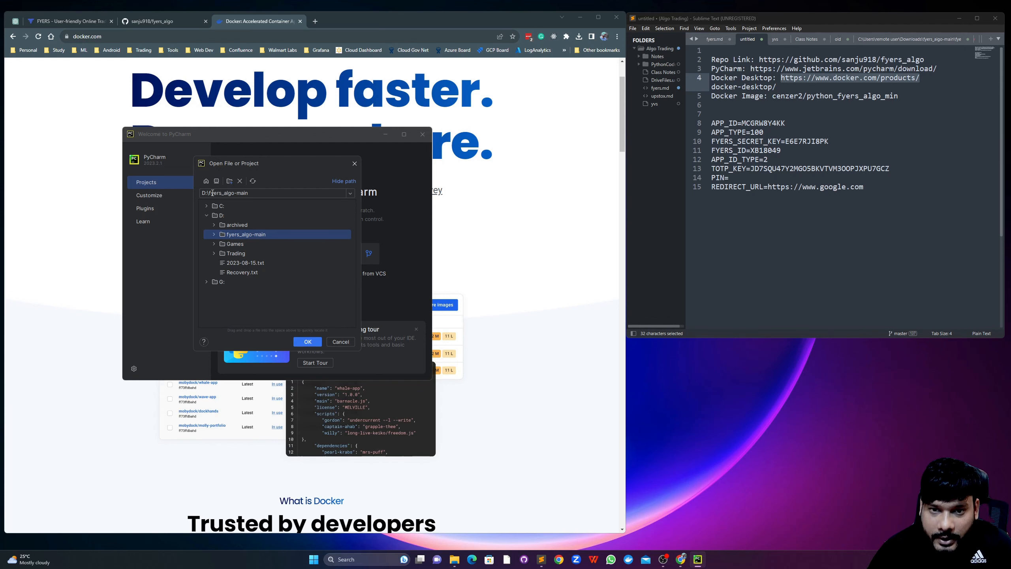
left_click(308, 342)
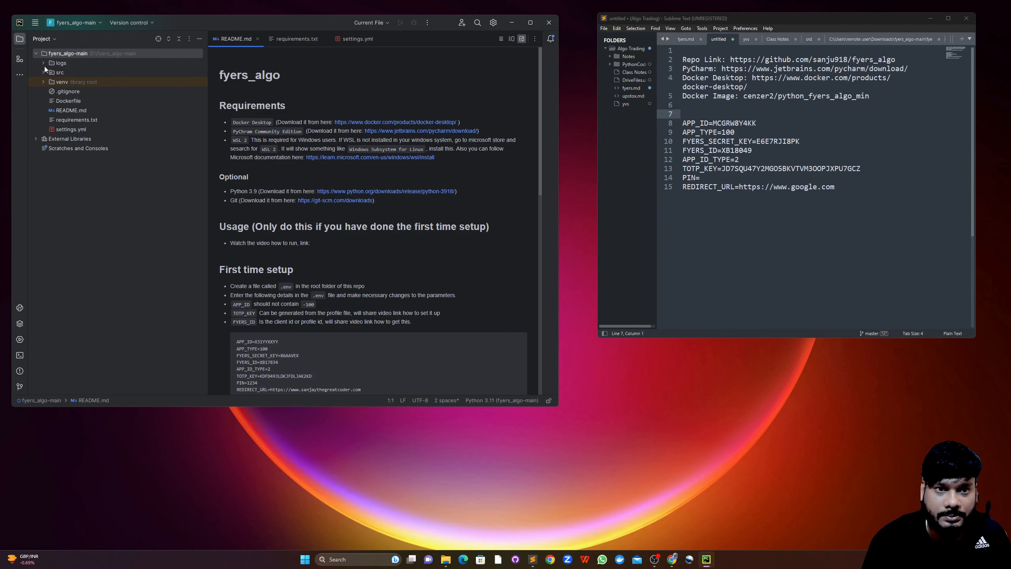
left_click_drag(280, 22, 281, 18)
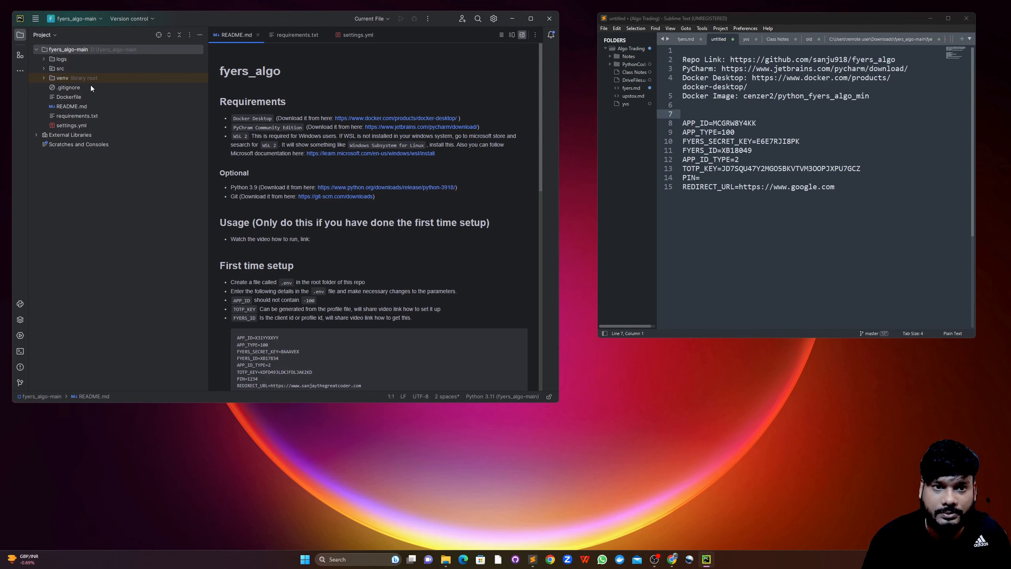
Create a new file named .env in the root folder of the fyers_algo-main project.
scroll(361, 105, "down", 3)
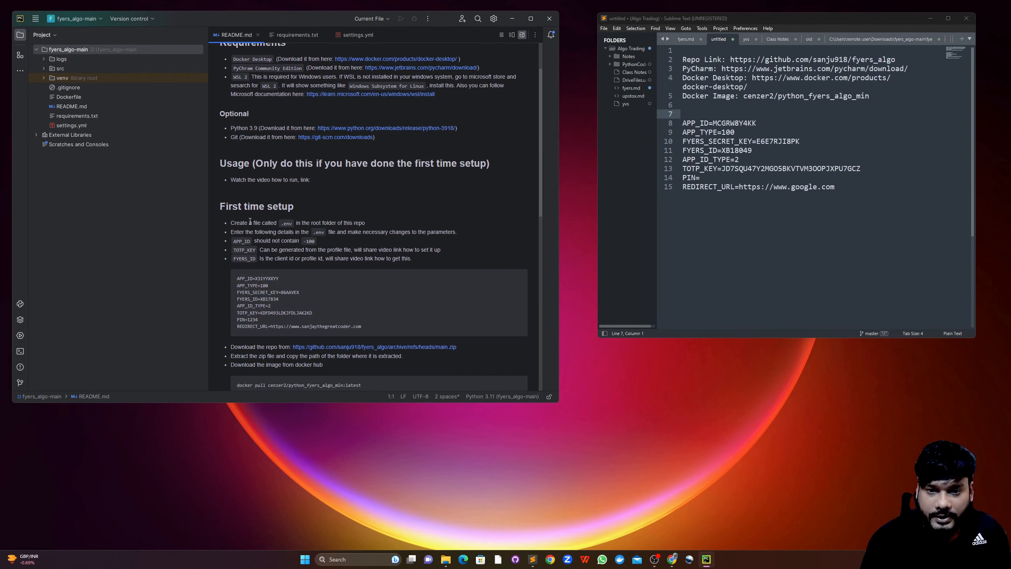
left_click(88, 98)
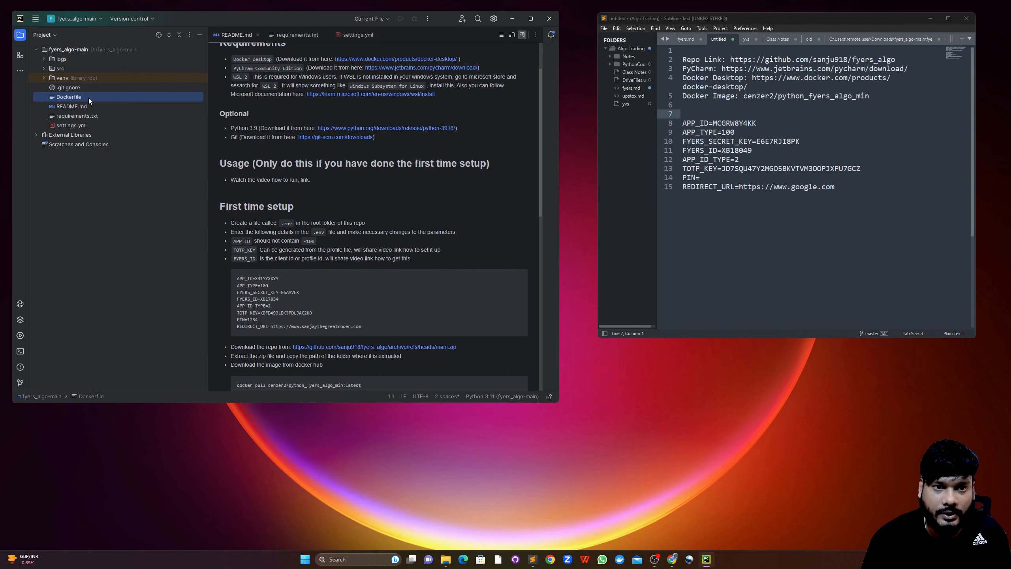
left_click(105, 52)
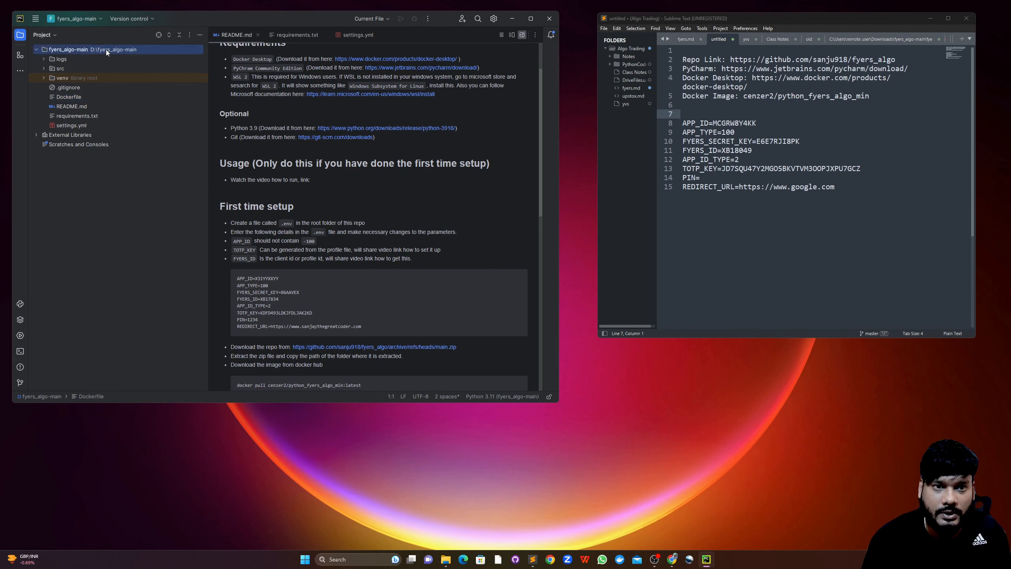
right_click(75, 49)
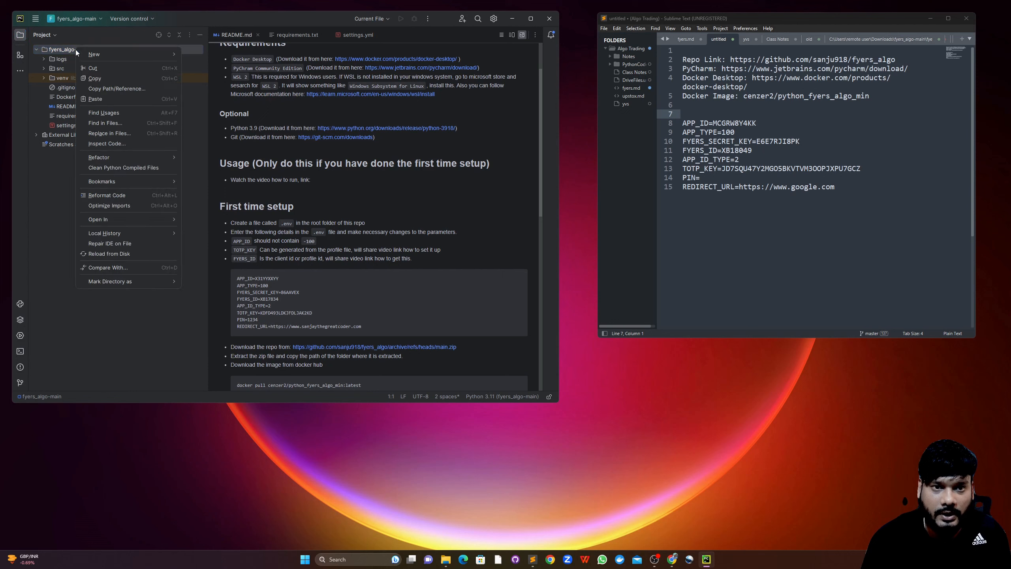
mouse_move(103, 56)
left_click(199, 54)
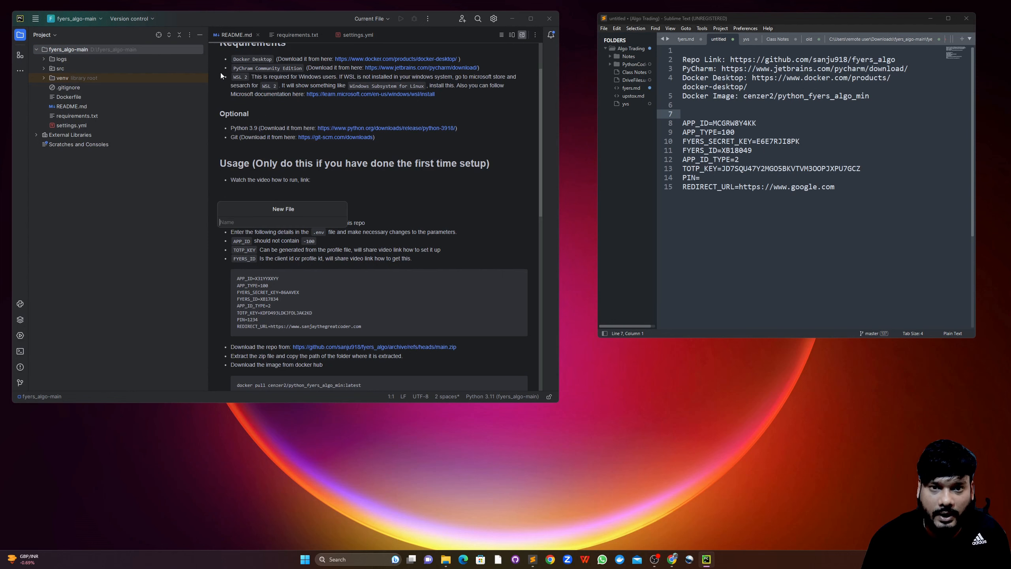
type(".env")
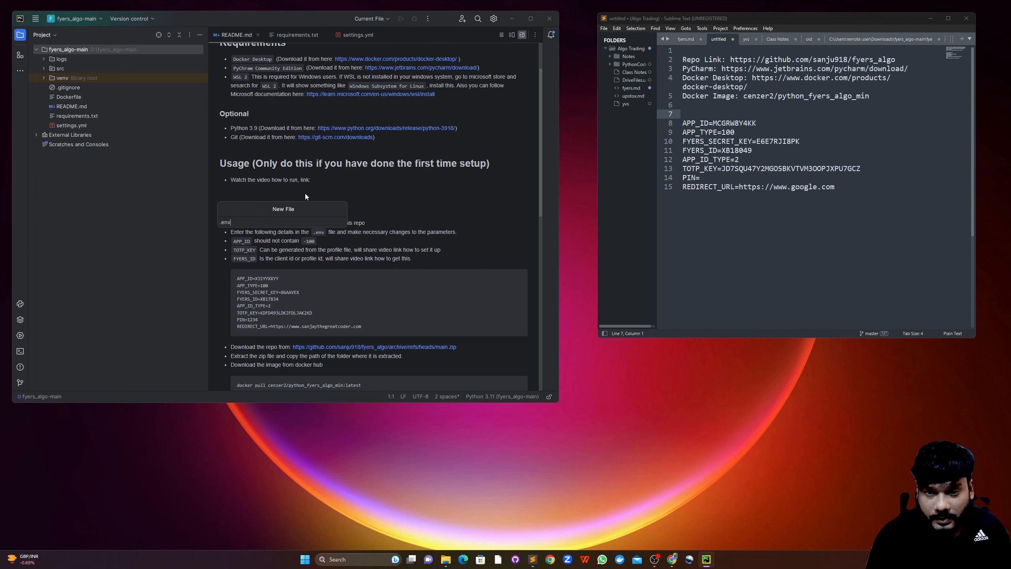
key("Return")
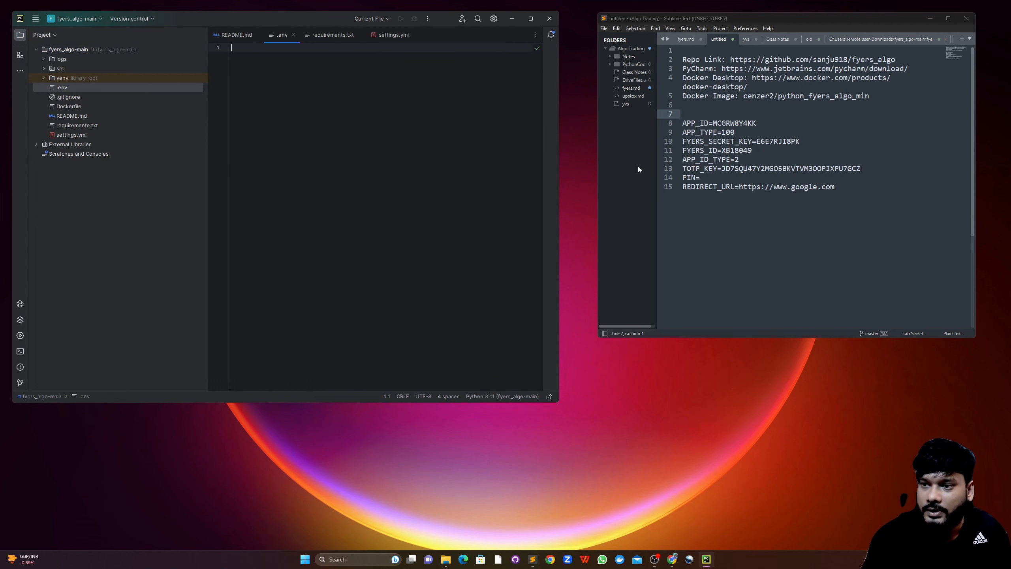
Copy the block from APP_ID through REDIRECT_URL in the Sublime Text notes and paste the API credentials and TOTP key into .env in PyCharm.
left_click_drag(840, 189, 677, 126)
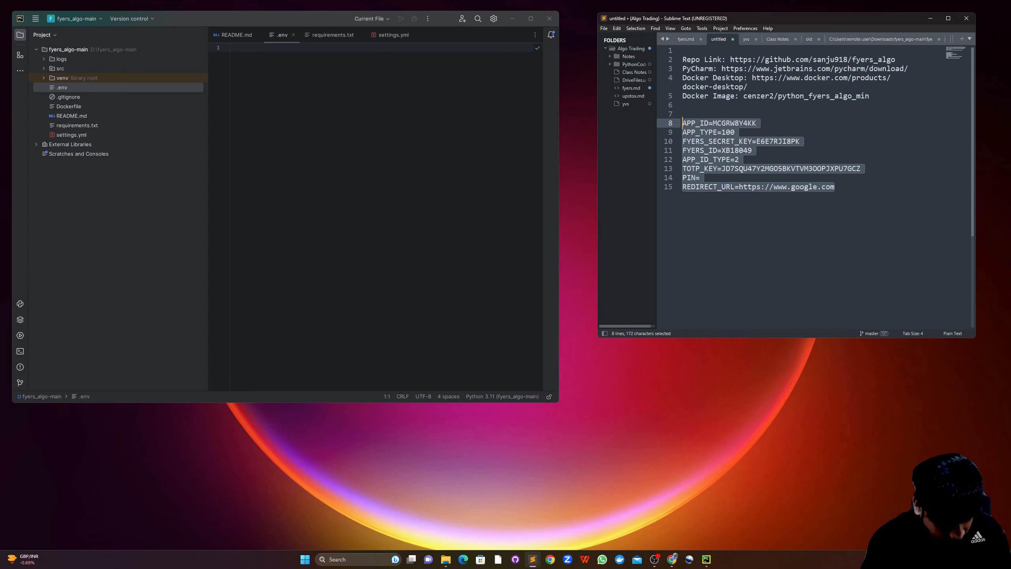
key("ctrl+c")
left_click(389, 79)
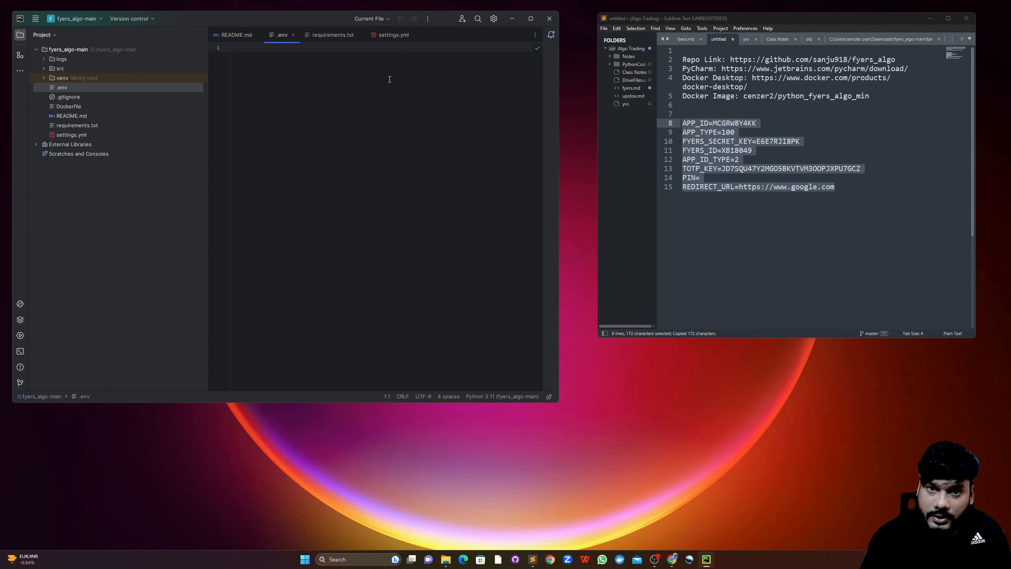
key("ctrl+v")
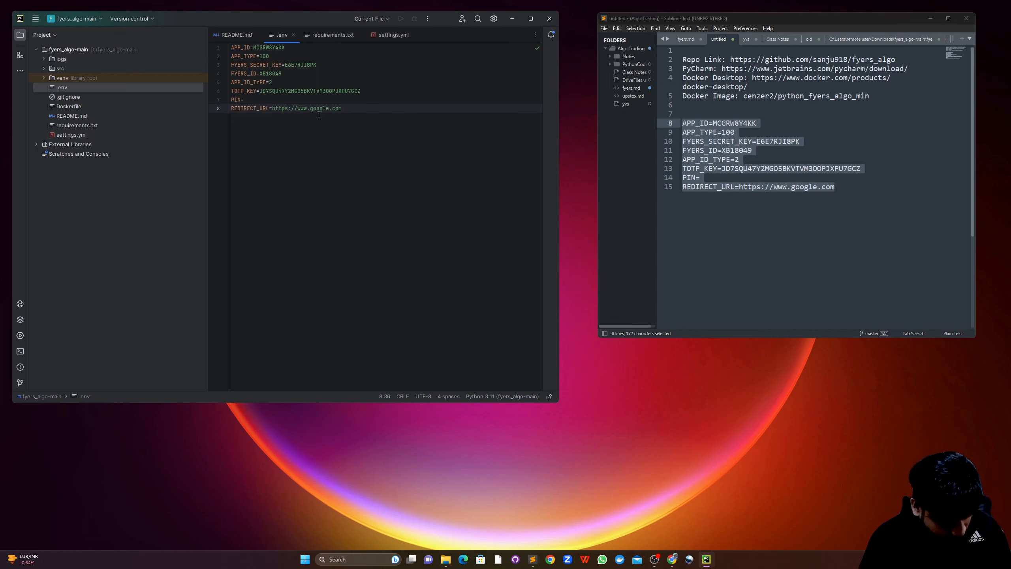
Compare the redirect URL in .env with the redirect_url entry in settings.yml.
left_click_drag(351, 107, 272, 109)
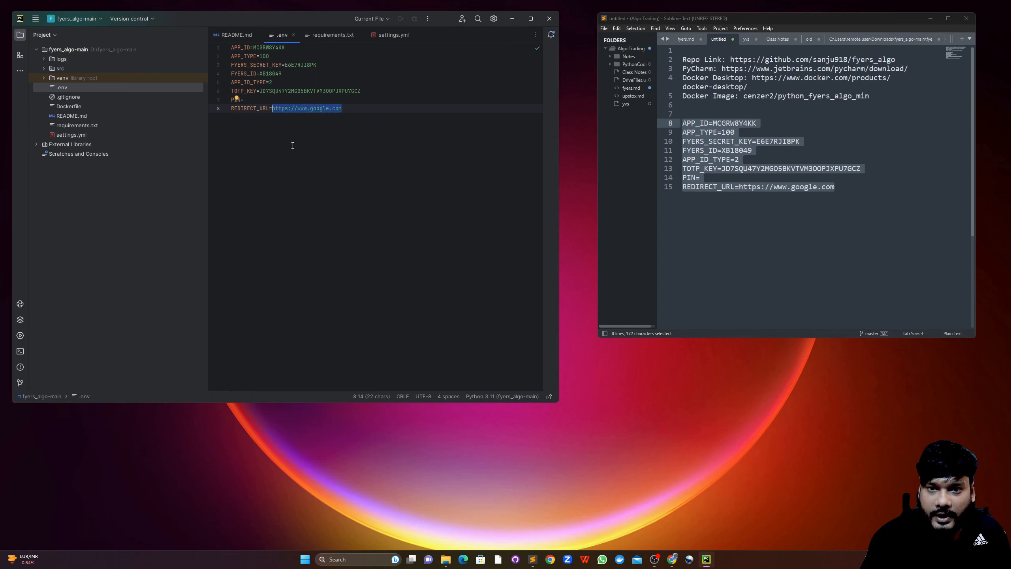
double_click(75, 134)
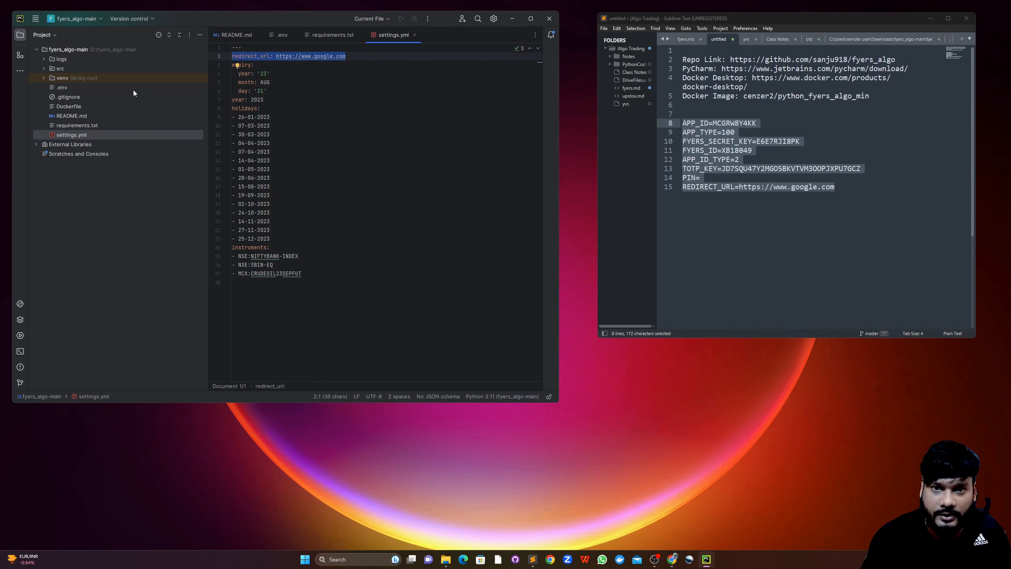
left_click(318, 79)
left_click_drag(346, 56, 277, 59)
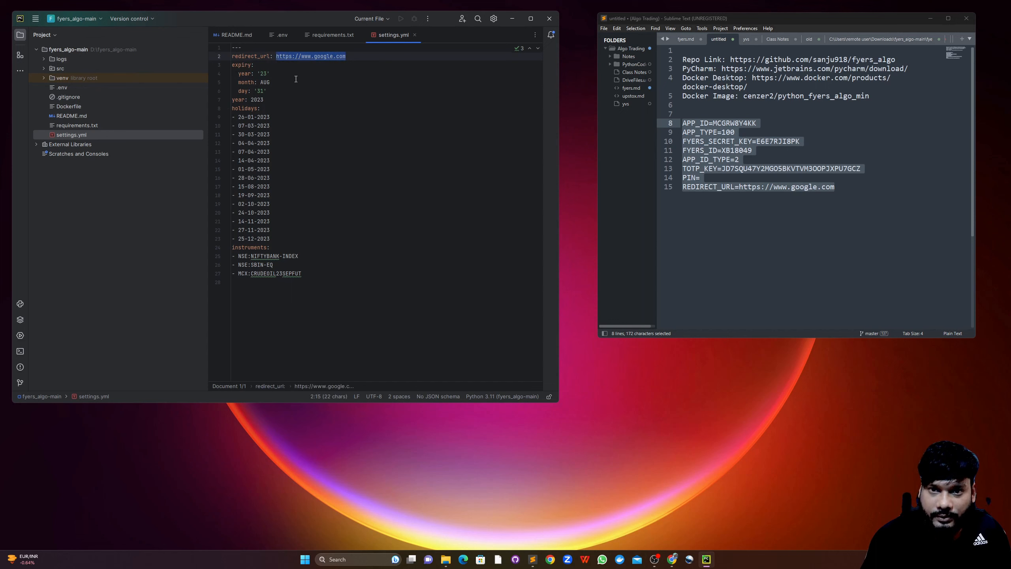
key("Right")
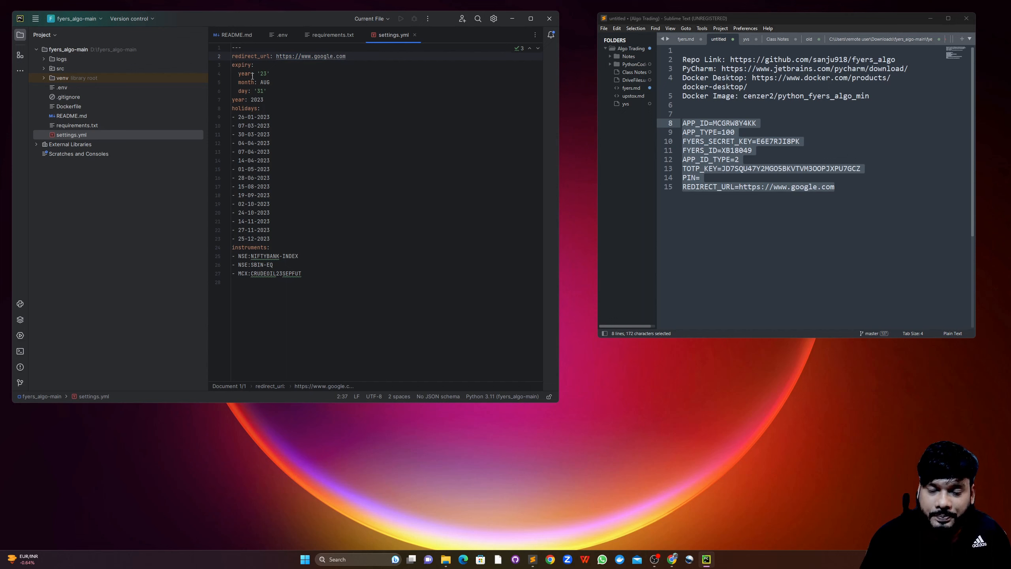
Review the expiry, year and holidays entries in settings.yml.
left_click(263, 91)
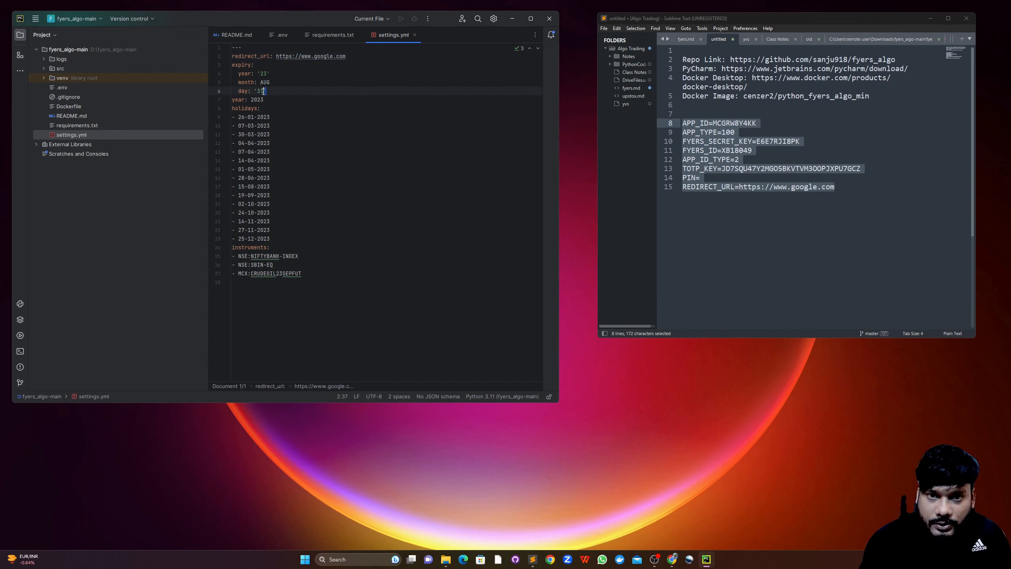
left_click_drag(265, 91, 228, 74)
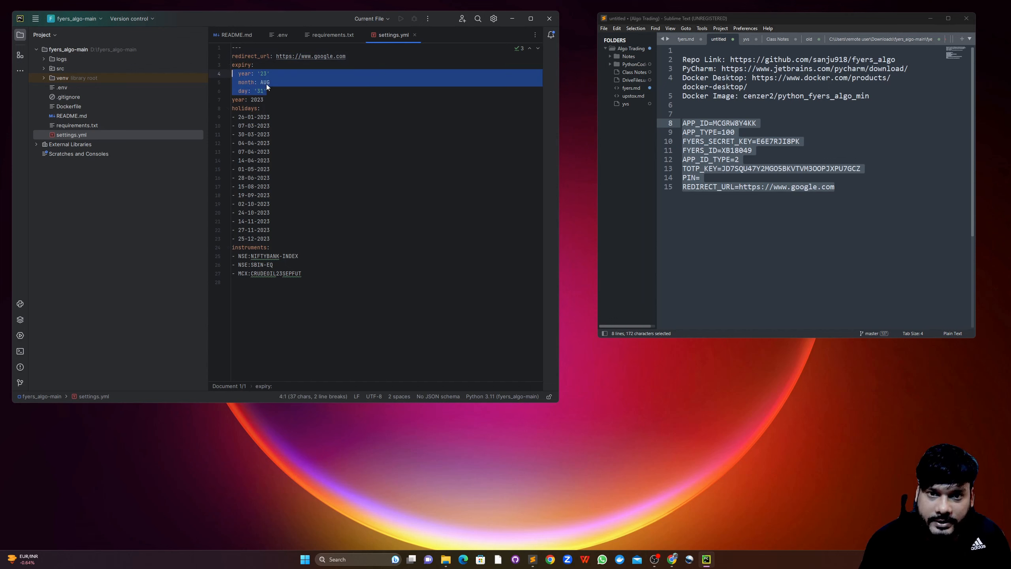
left_click_drag(264, 99, 252, 100)
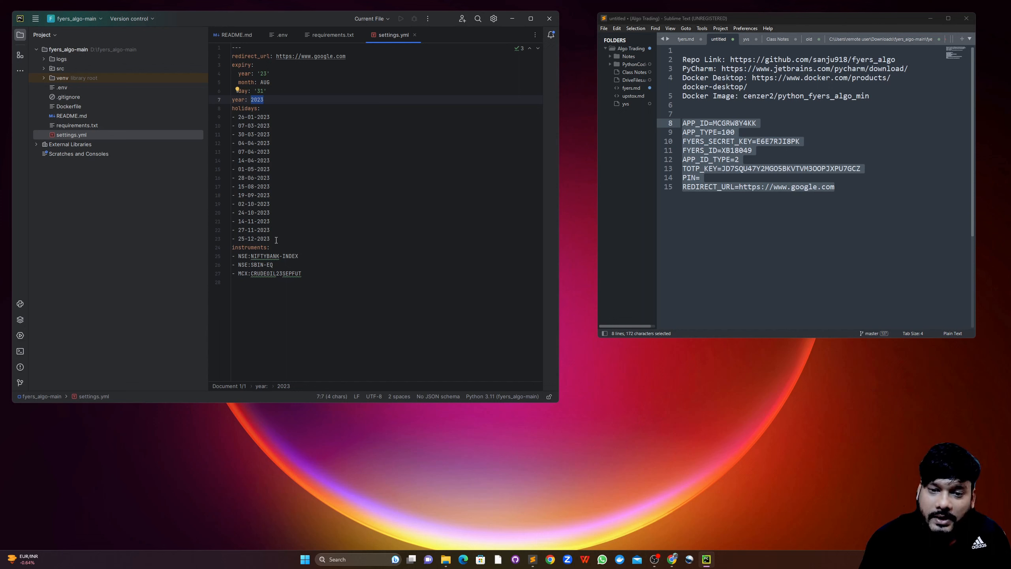
left_click_drag(273, 237, 194, 116)
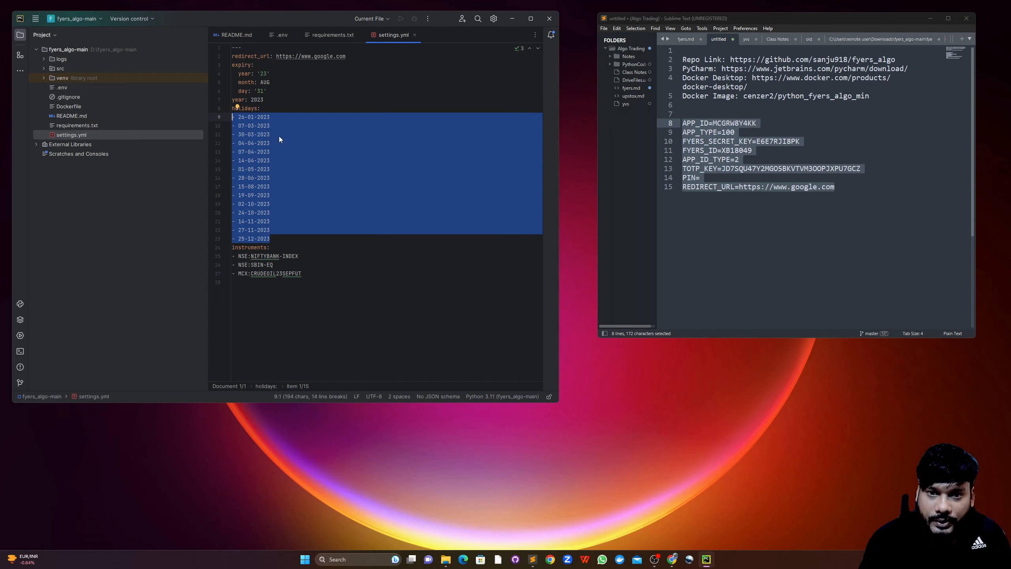
key("Right")
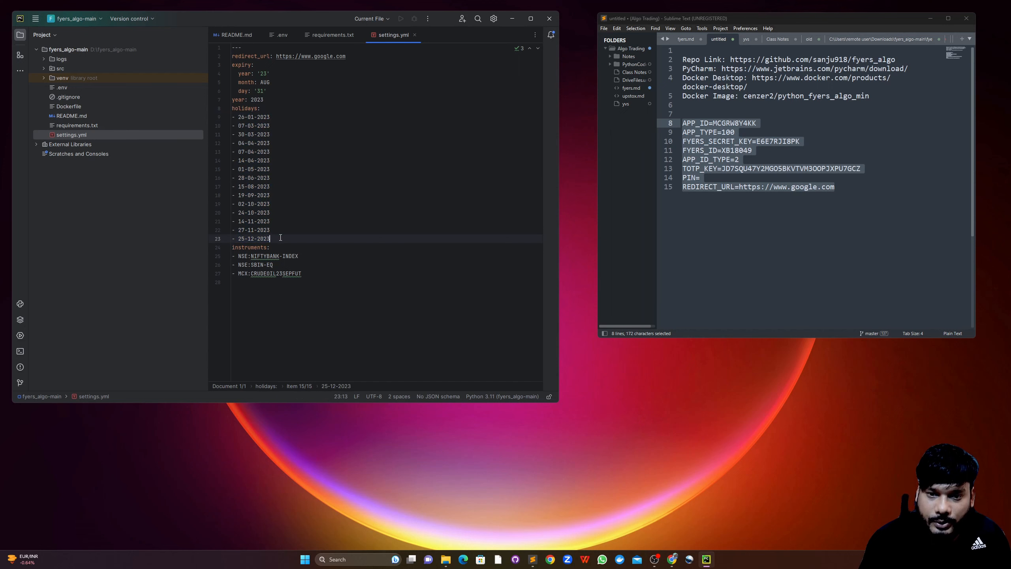
left_click_drag(271, 239, 207, 118)
left_click(241, 117)
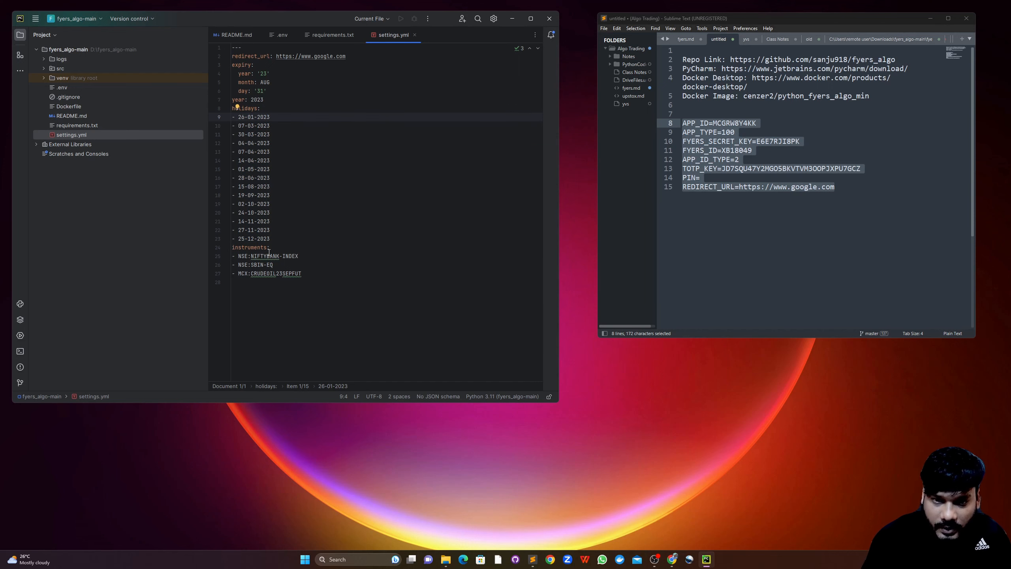
Examine the instruments list in settings.yml, including the exchange prefix and expiry month of the crude oil futures symbol.
left_click_drag(273, 246, 232, 247)
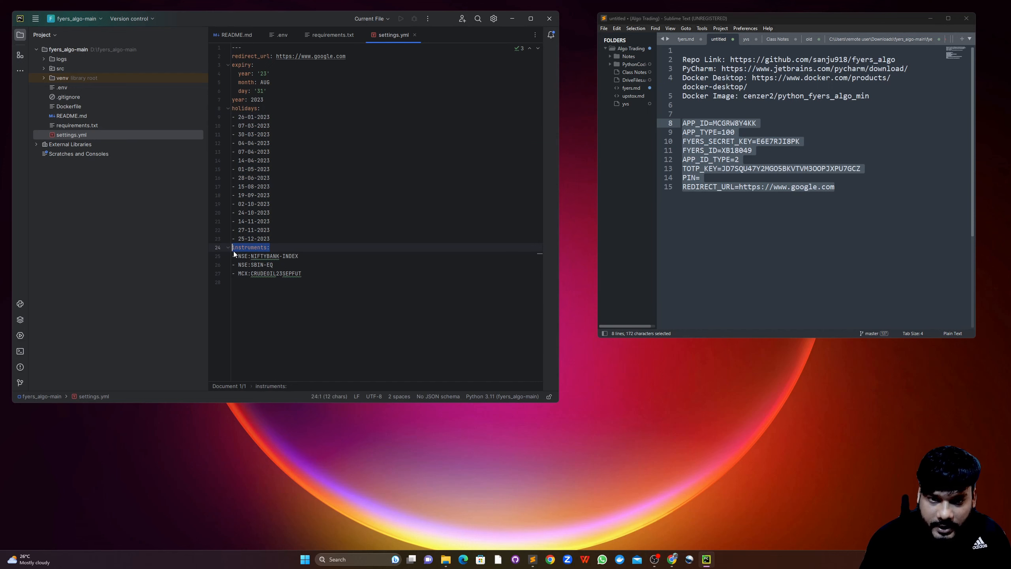
left_click(308, 273)
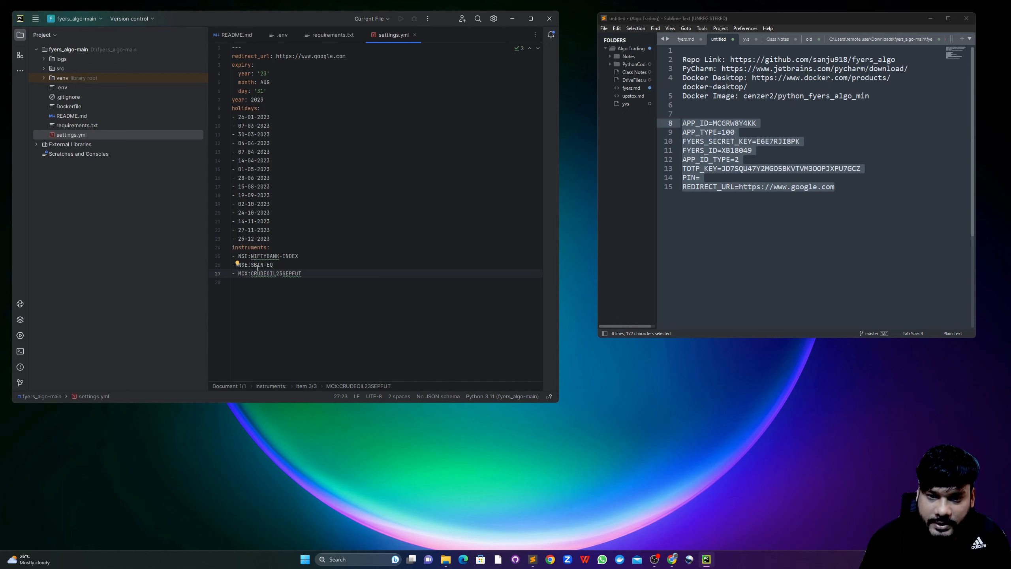
mouse_move(251, 273)
left_mouse_down()
mouse_move(303, 273)
mouse_move(239, 273)
left_mouse_up()
left_click(270, 278)
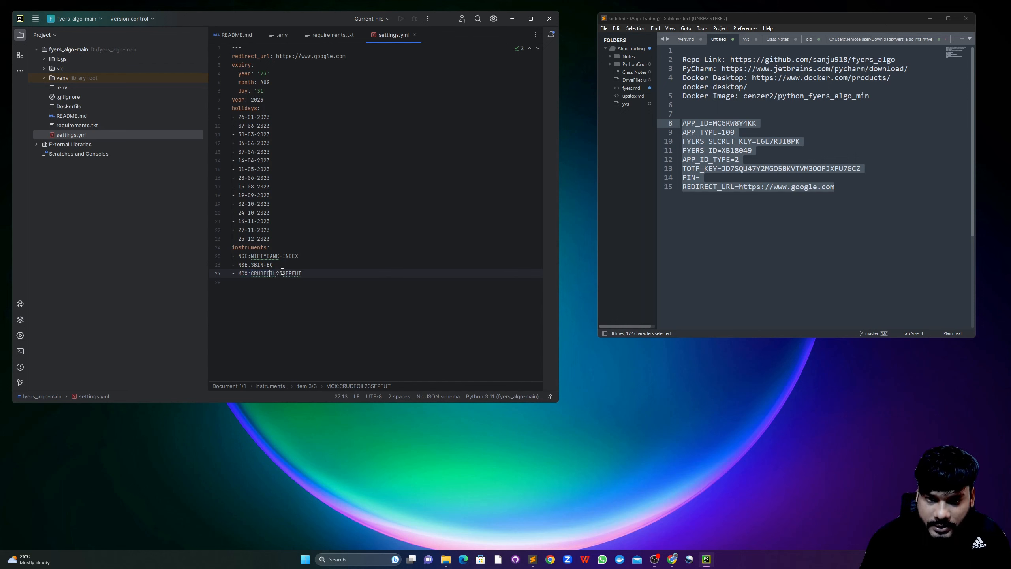
left_click(282, 275)
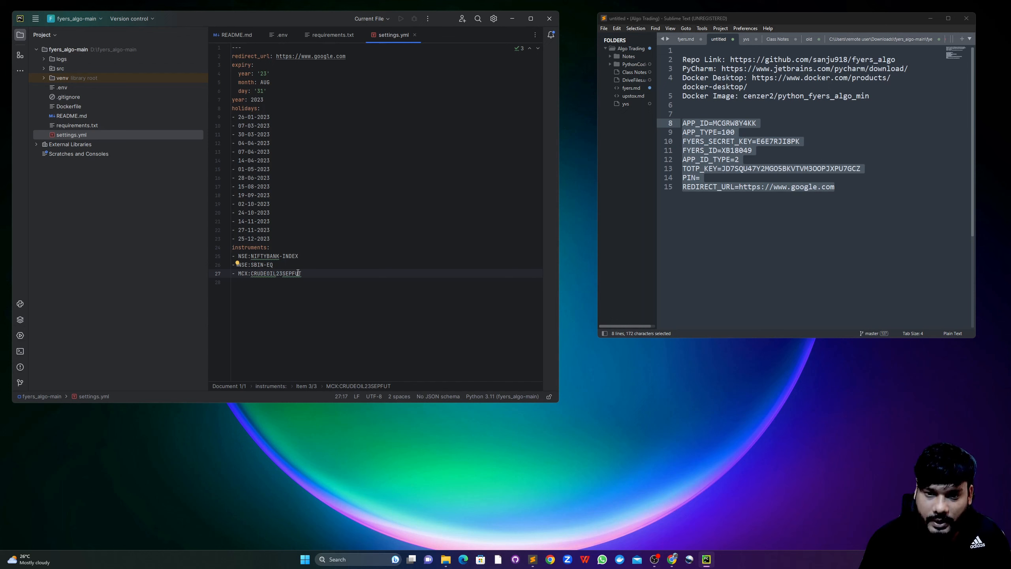
left_click_drag(290, 273, 283, 273)
left_click(284, 285)
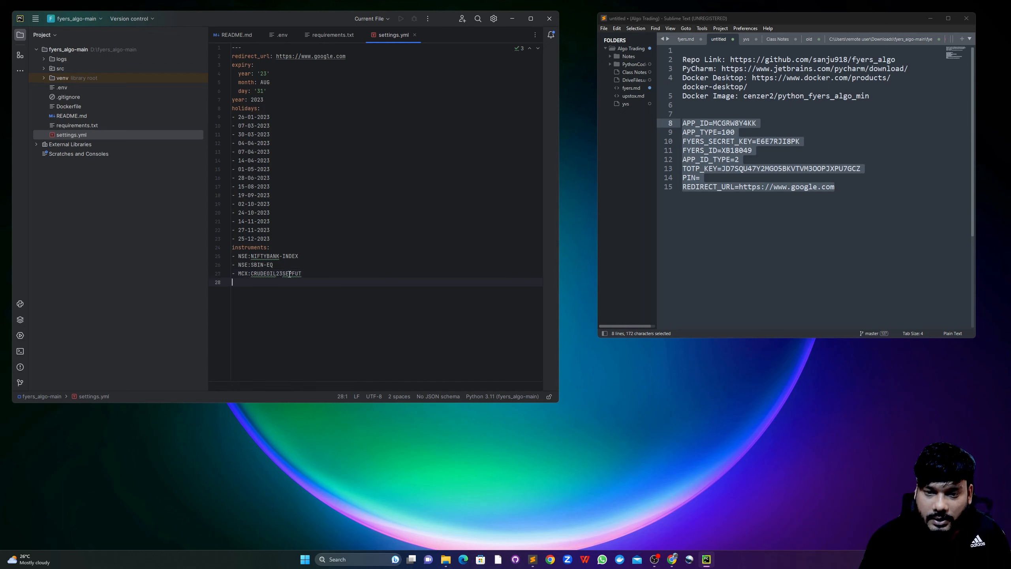
left_click_drag(292, 272, 286, 273)
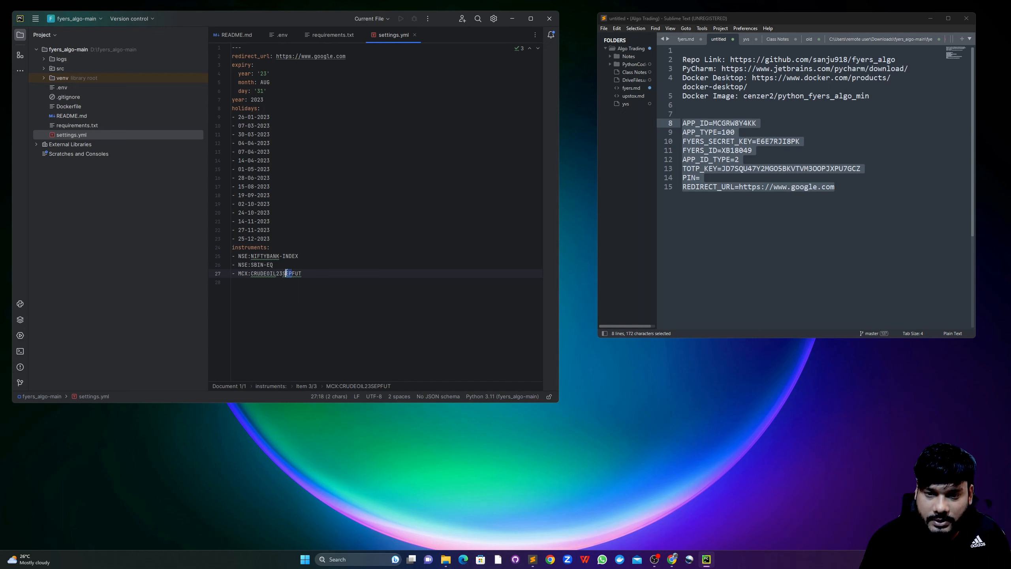
Try commenting out the MCX:CRUDEOIL23SEPFUT instrument line with #, and remove the # again.
left_click_drag(311, 276, 232, 279)
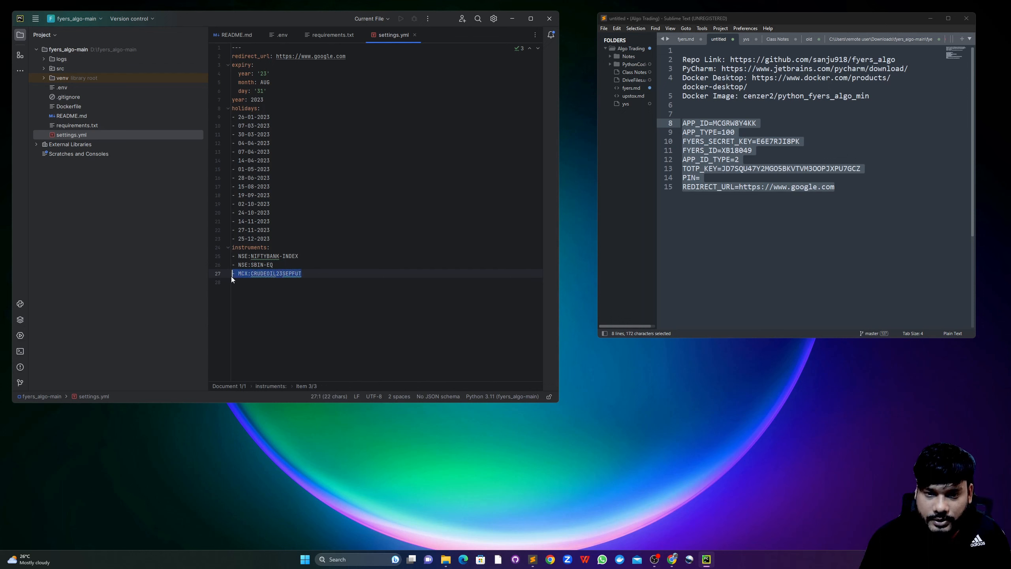
left_click(233, 278)
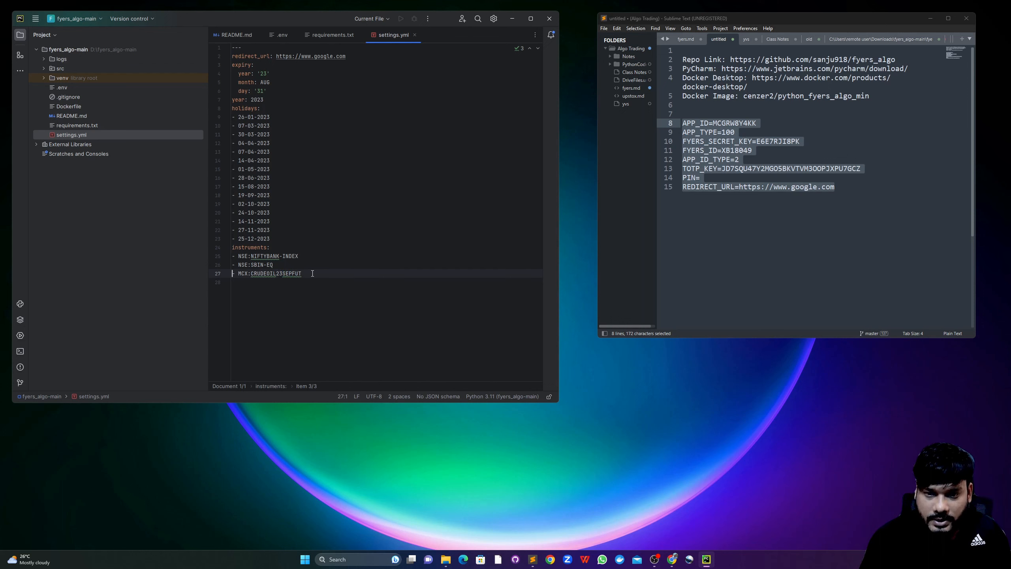
left_click_drag(312, 274, 235, 273)
key("Down")
left_click(234, 273)
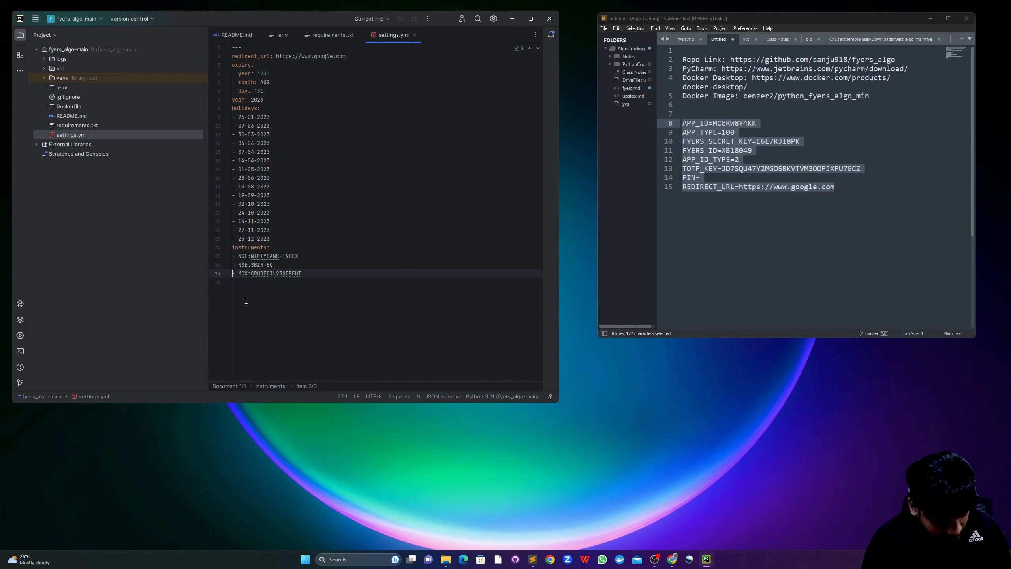
type("#")
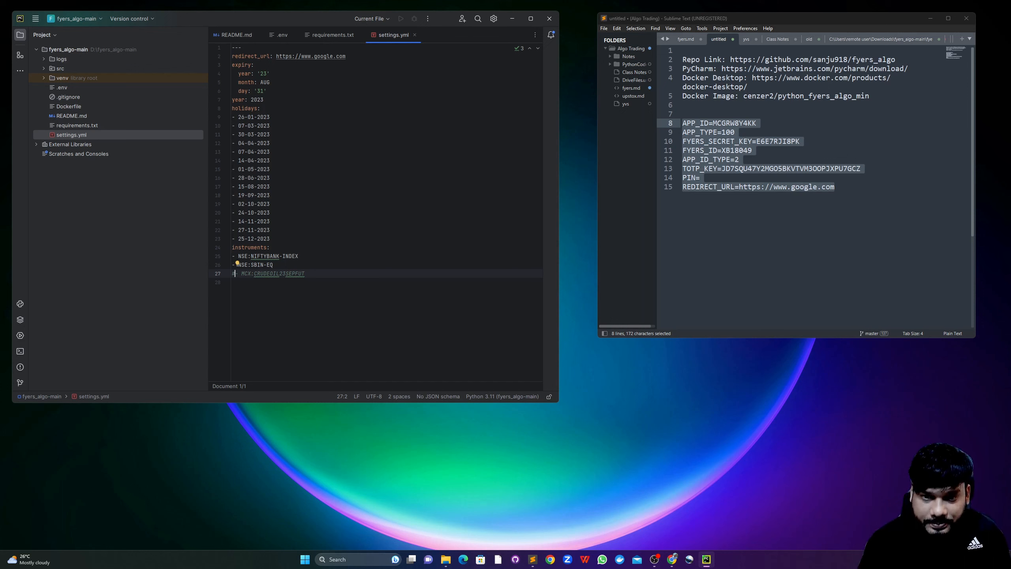
key("BackSpace")
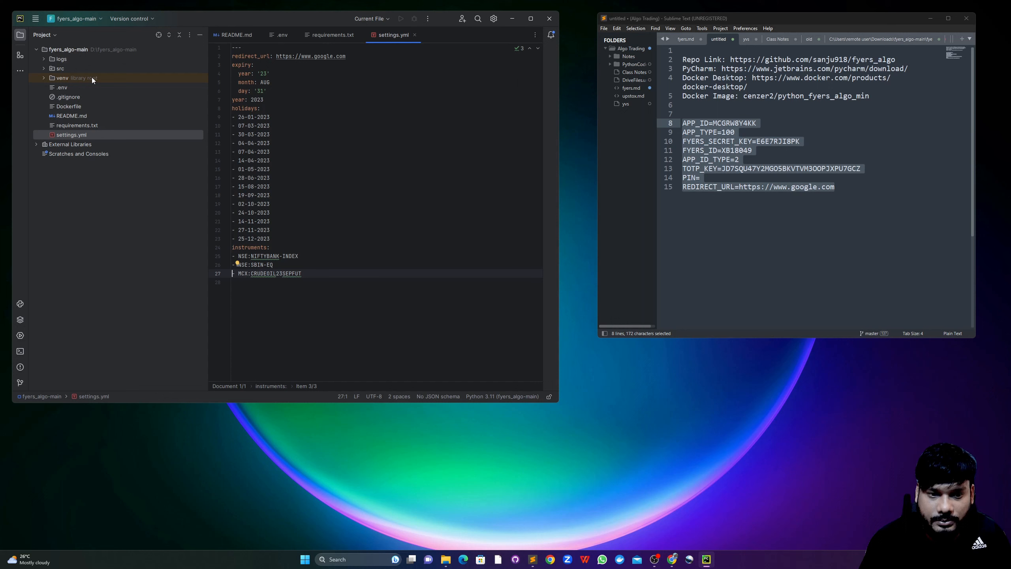
left_click(513, 396)
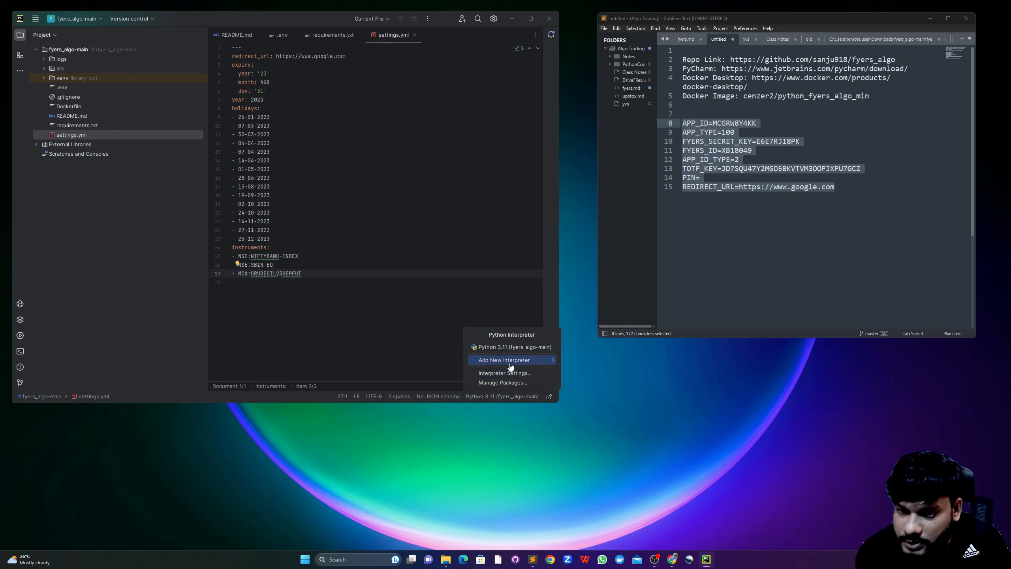
mouse_move(507, 363)
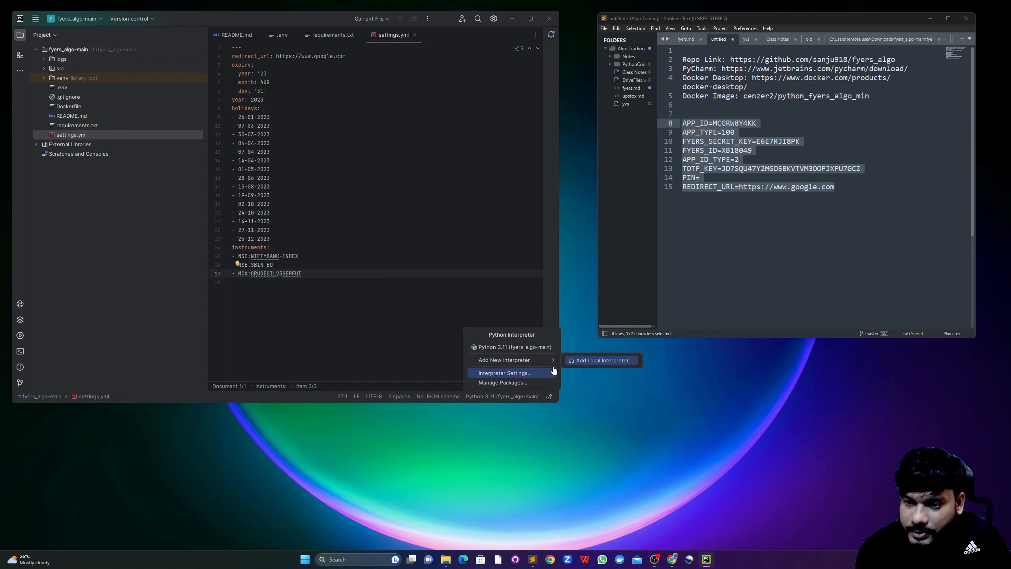
left_click(594, 361)
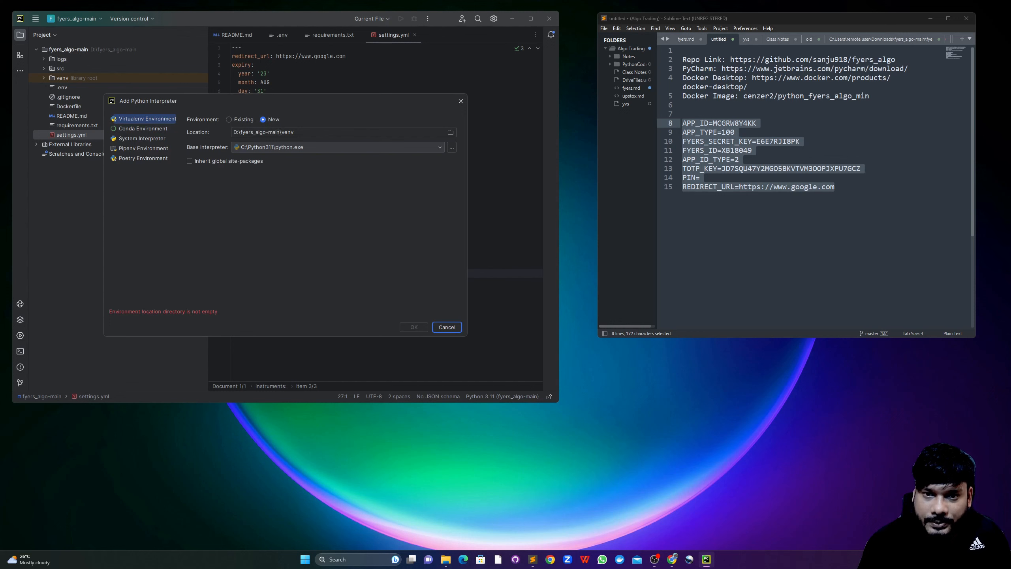
left_click(295, 132)
left_click_drag(267, 132, 231, 133)
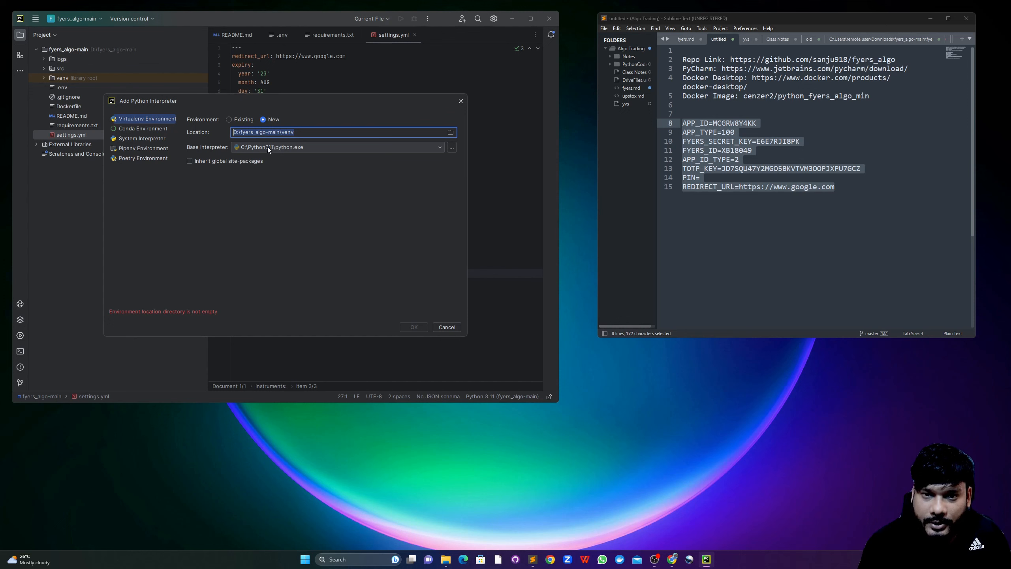
left_click_drag(311, 101, 358, 106)
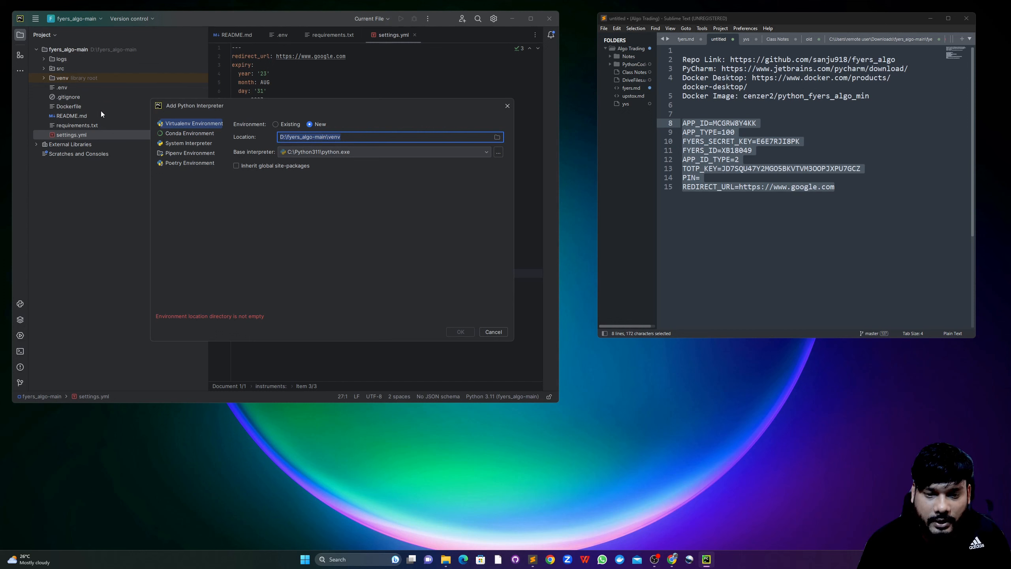
left_click(493, 332)
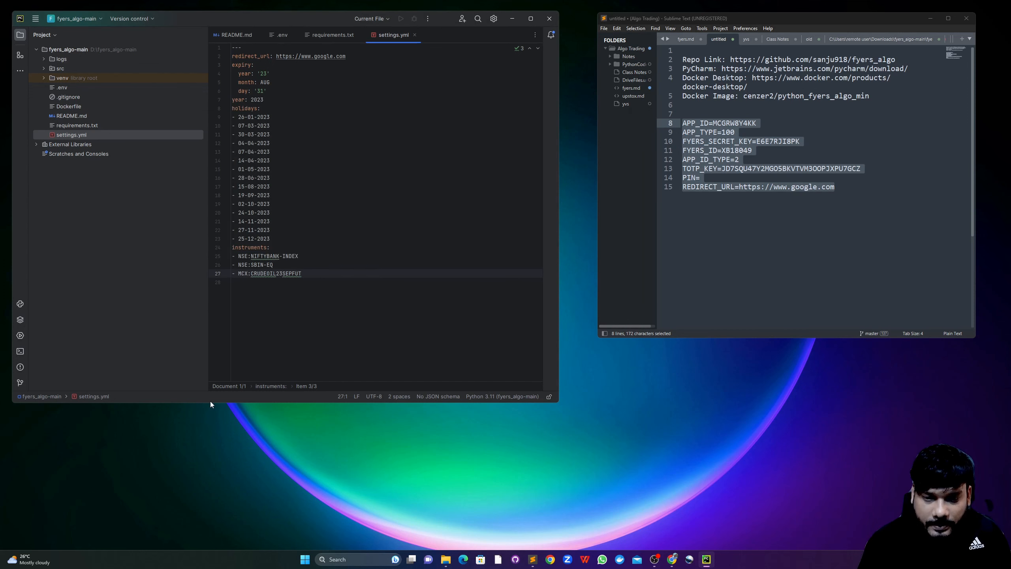
Delete the project's existing venv folder by running rd venv in the terminal, agreeing to remove all its children.
left_click(23, 350)
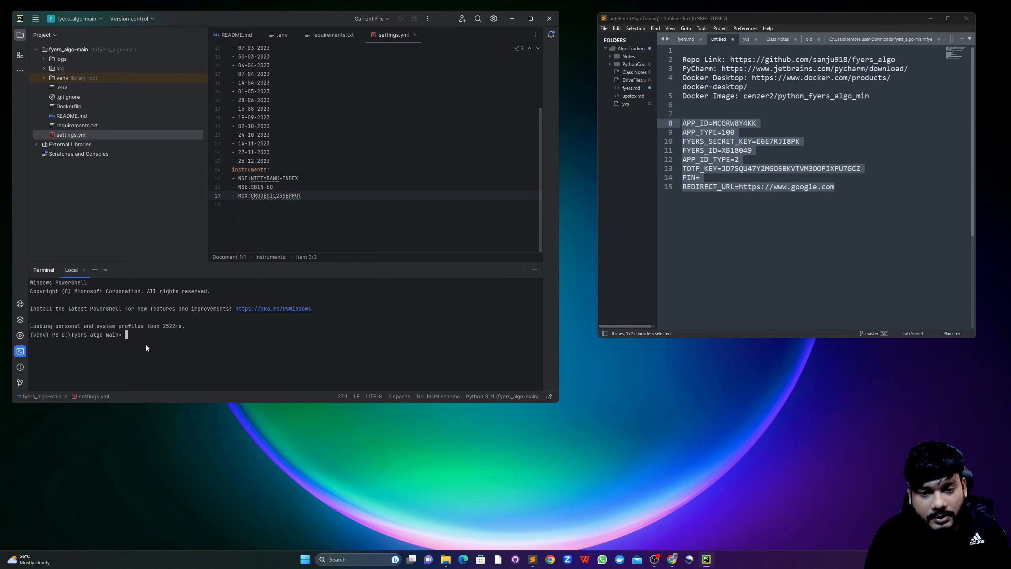
type("rd")
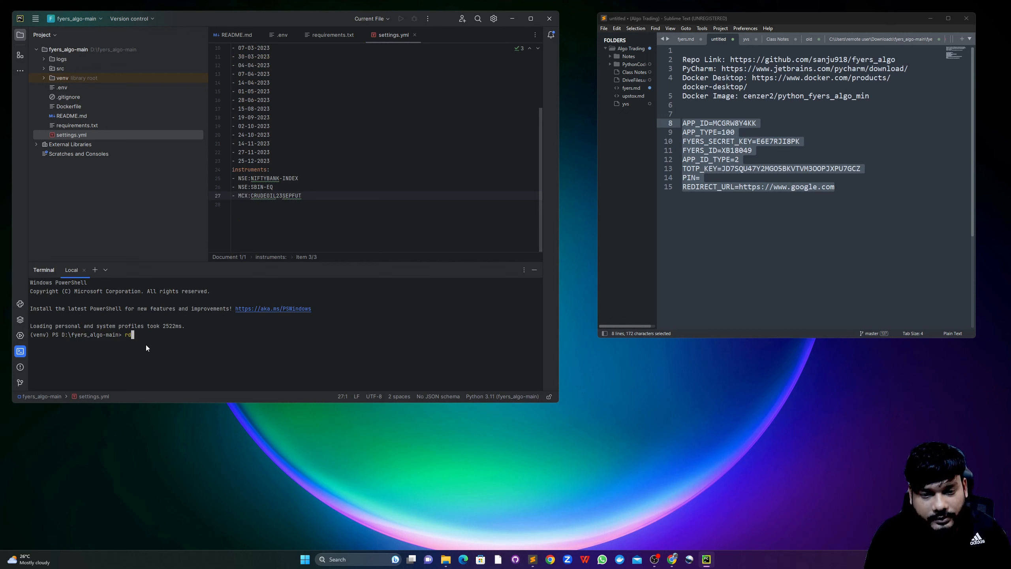
type(" venv")
key("Return")
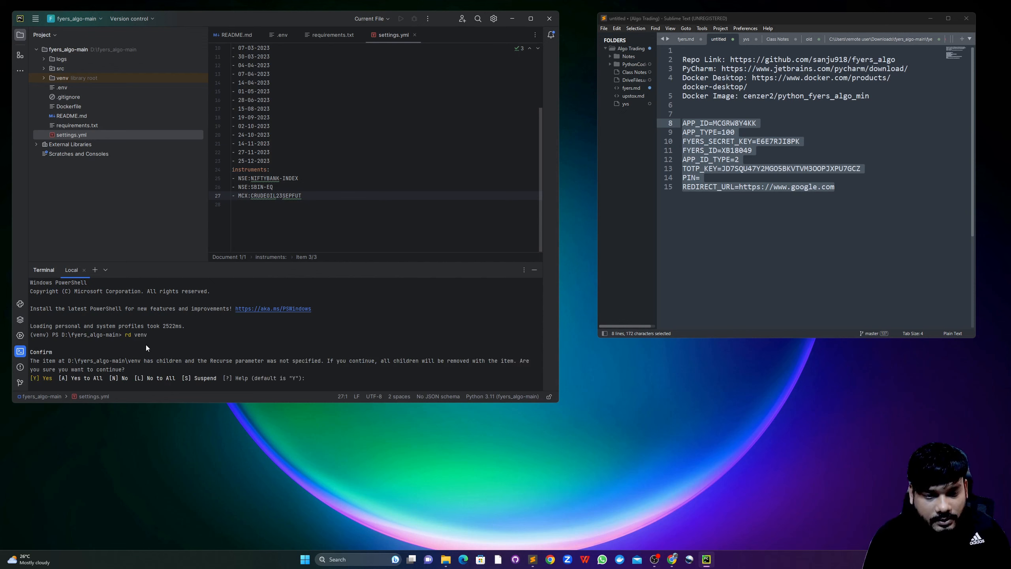
type("y")
key("Return")
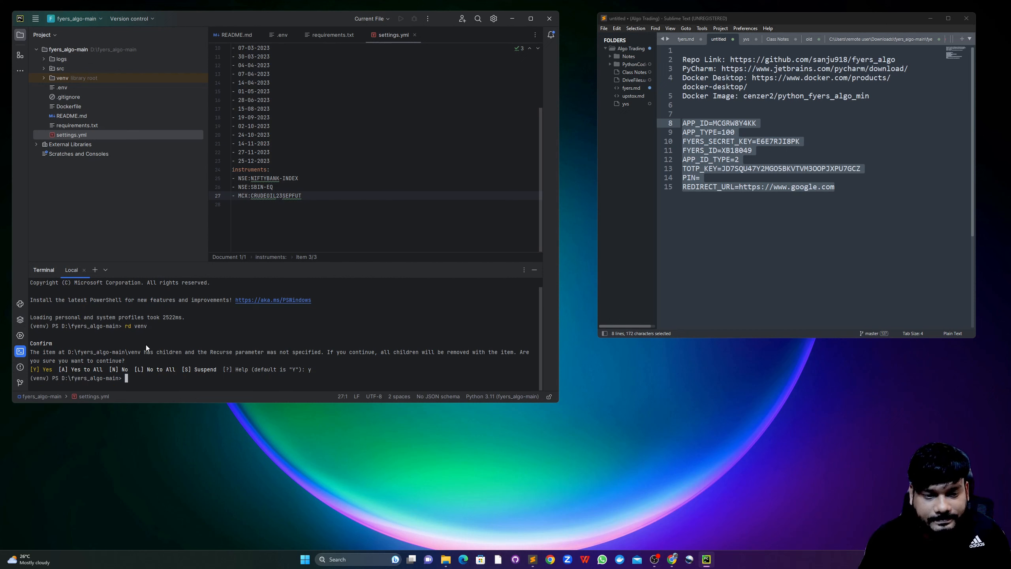
left_click(83, 104)
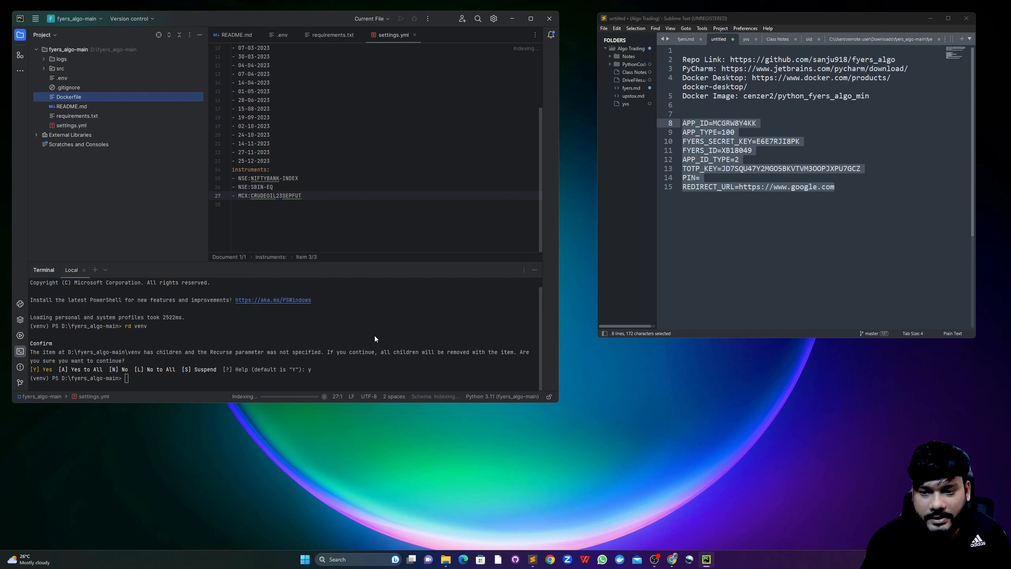
Add a new local Virtualenv interpreter at D:\fyers_algo-main\venv, based on C:\Python311\python.exe.
left_click(519, 396)
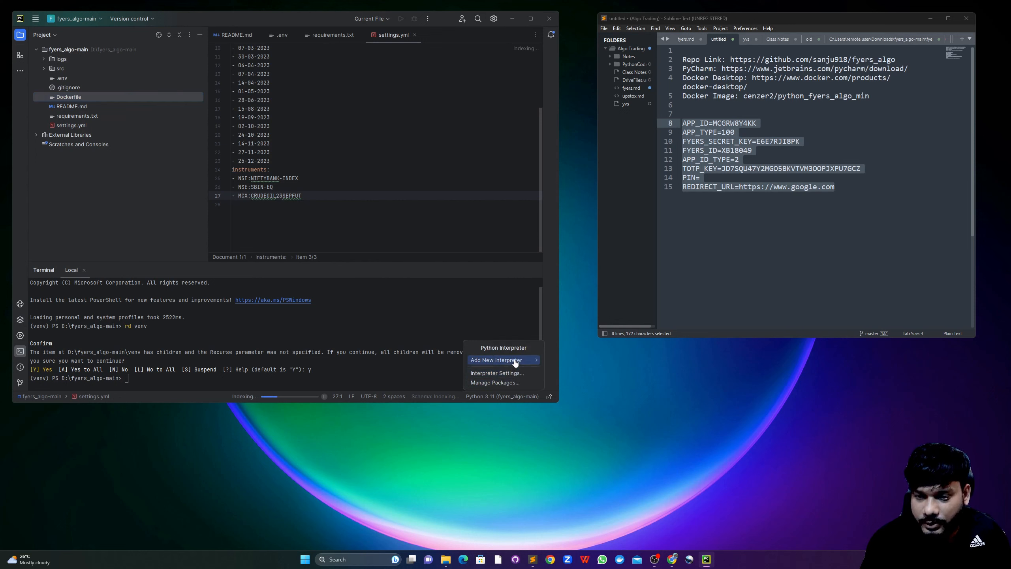
mouse_move(515, 360)
left_click(581, 360)
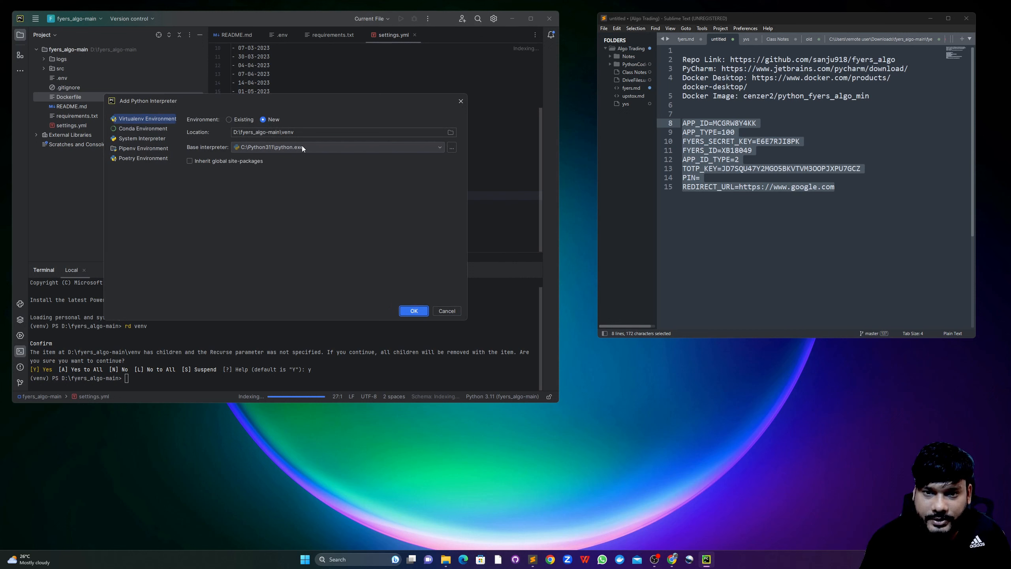
left_click(414, 311)
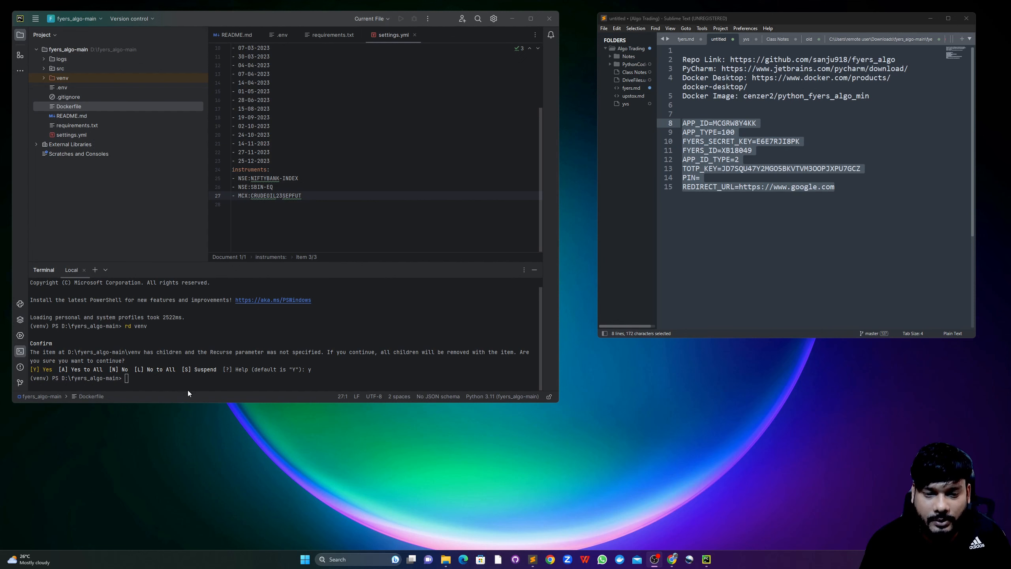
Enlarge the PyCharm window downwards and select Python 3.11 (fyers_algo-main) as the project interpreter.
left_click_drag(188, 401, 193, 438)
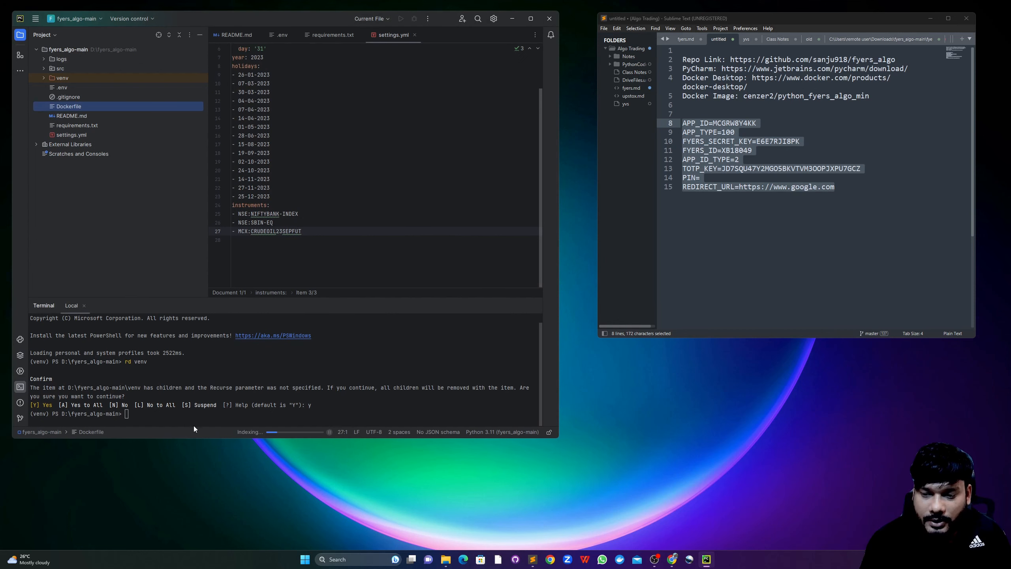
left_click(198, 413)
left_click(512, 431)
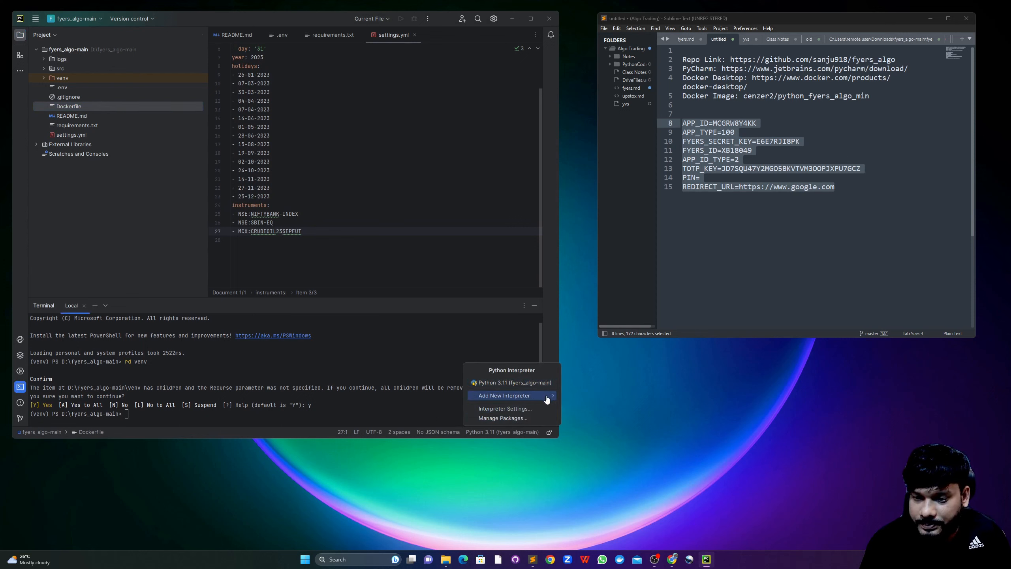
left_click(538, 383)
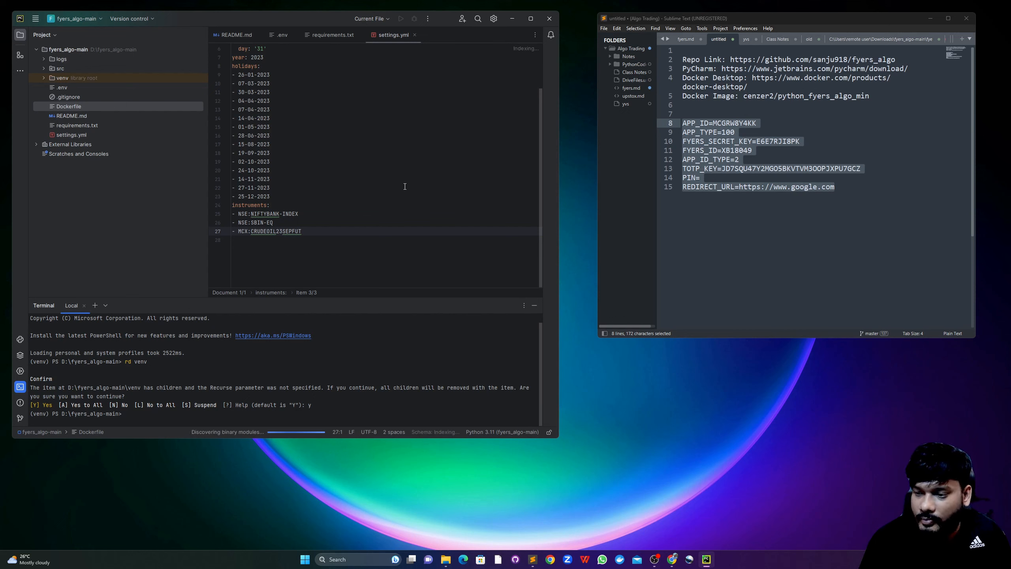
Review the interpreter's installed packages and look up Flask with its version option among the available packages, without installing it.
left_click(500, 432)
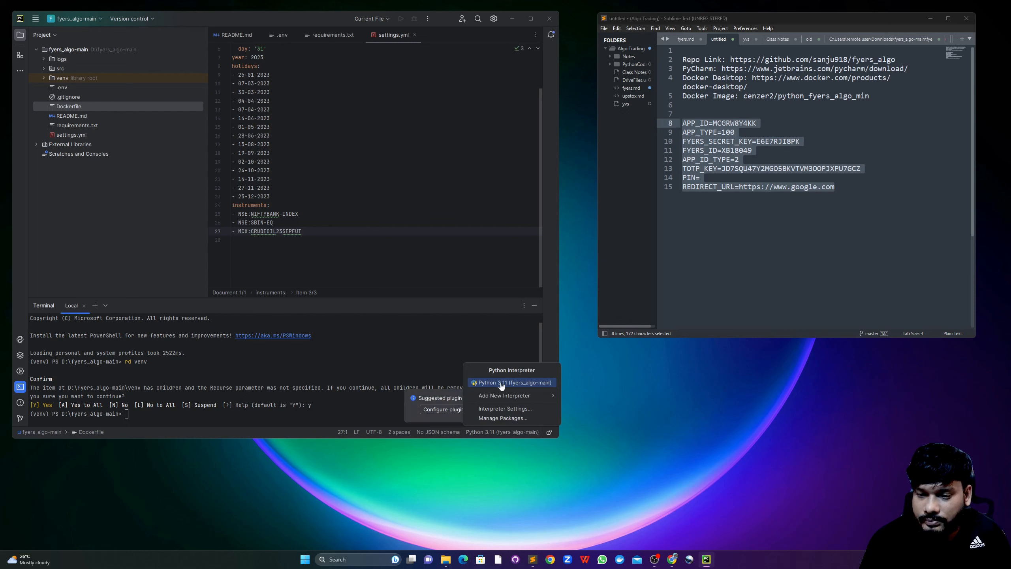
left_click(507, 408)
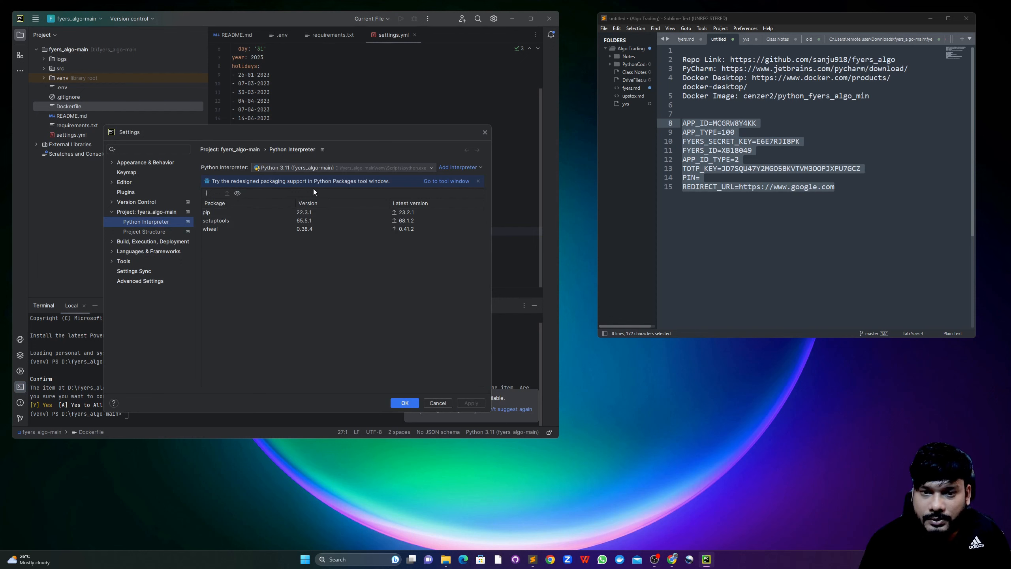
left_click(207, 193)
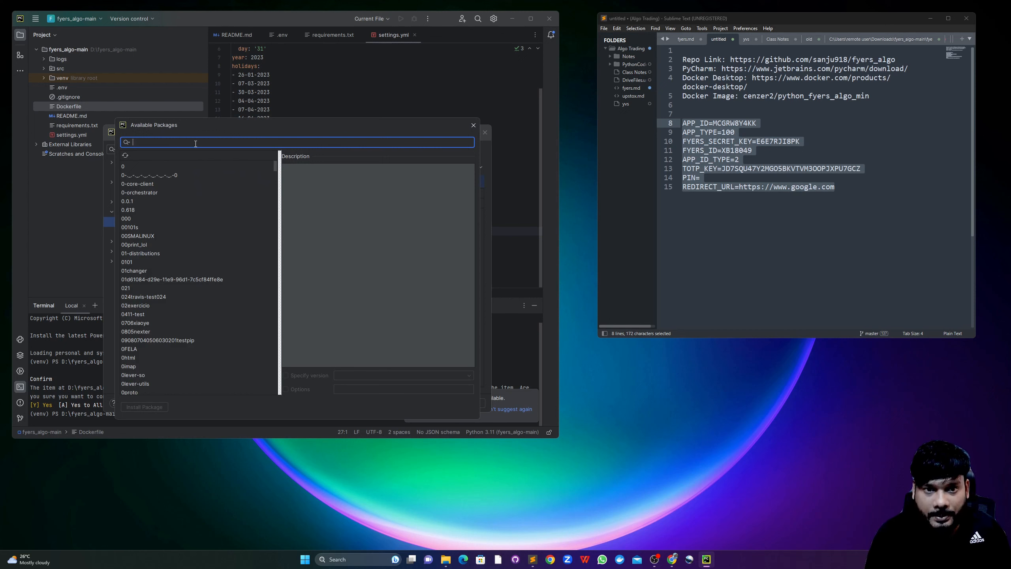
type("Flask")
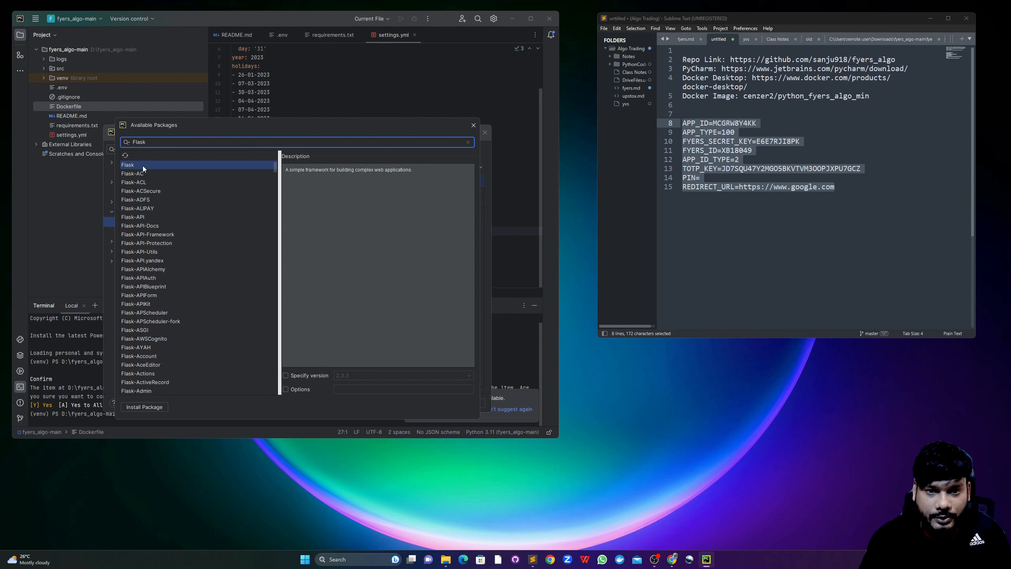
left_click(143, 165)
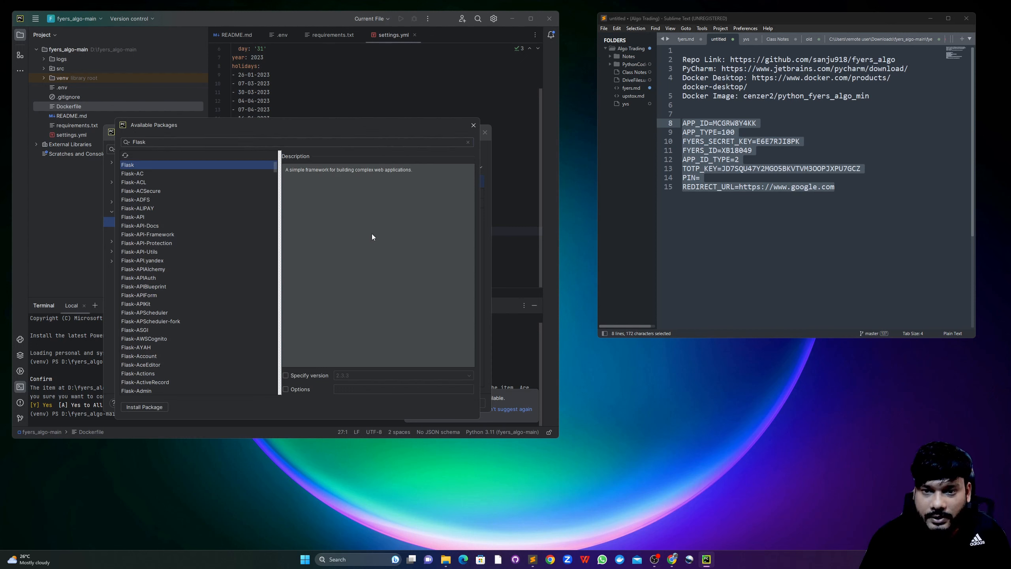
left_click(289, 375)
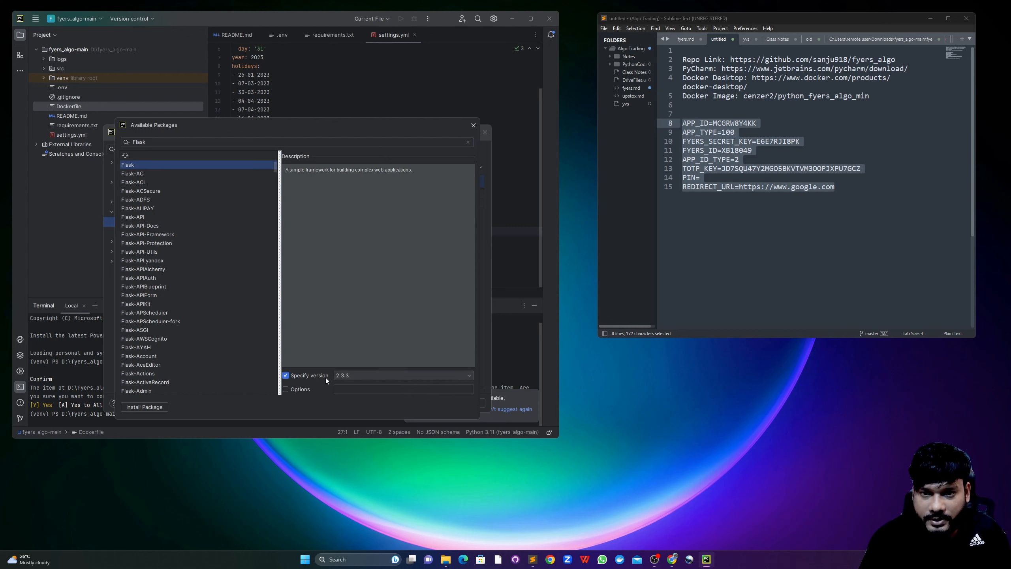
left_click(287, 376)
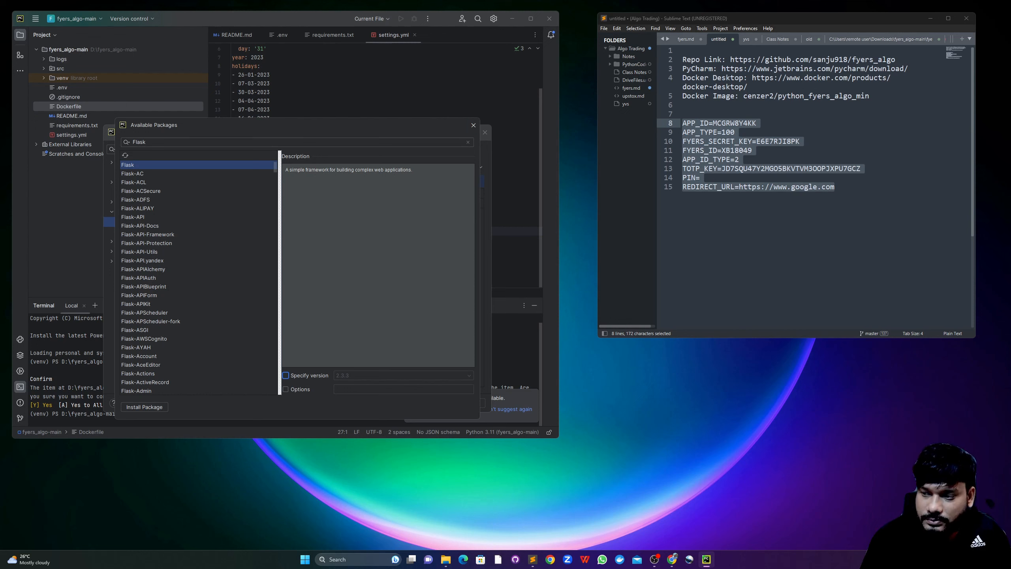
key("Escape")
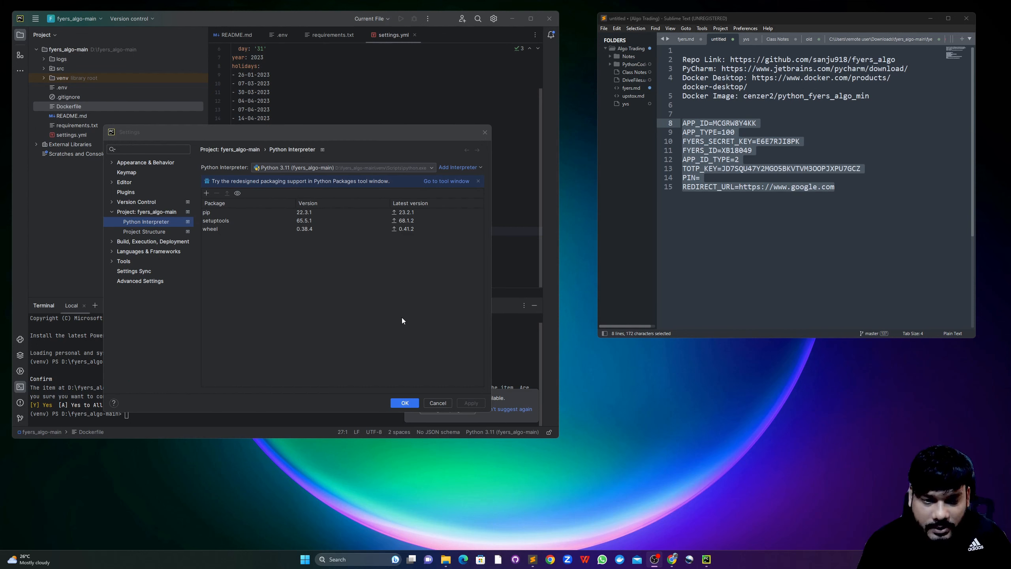
left_click(416, 402)
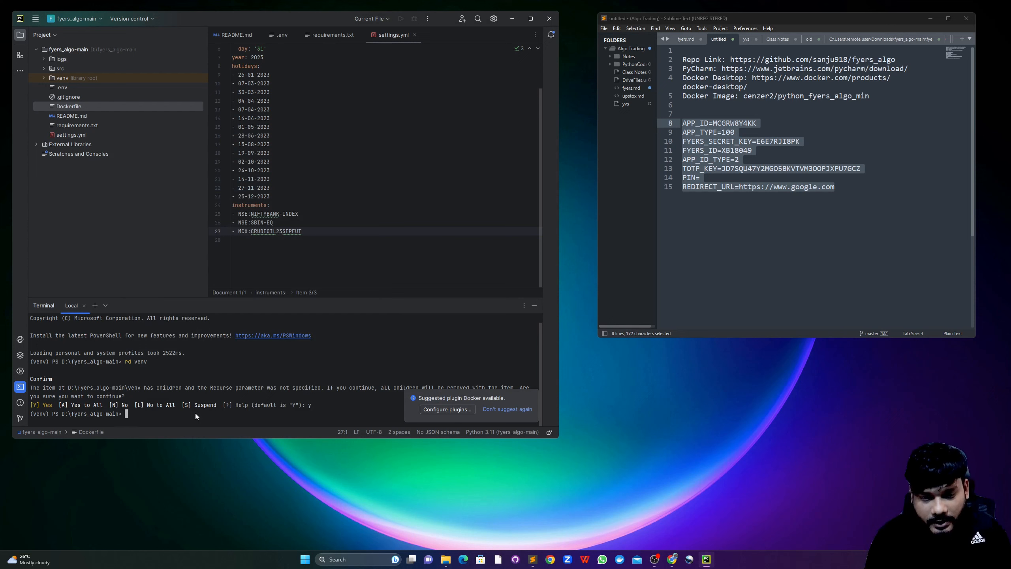
Install the project's dependencies with pip install -r .\requirements.txt and dismiss the antivirus alert about pip.exe.
type("pi")
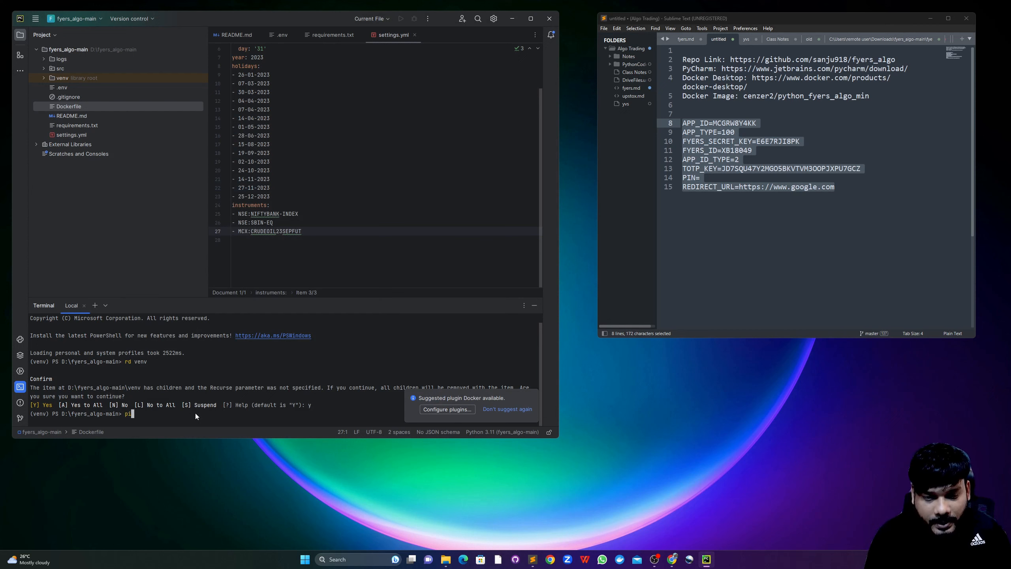
type("p install -r r")
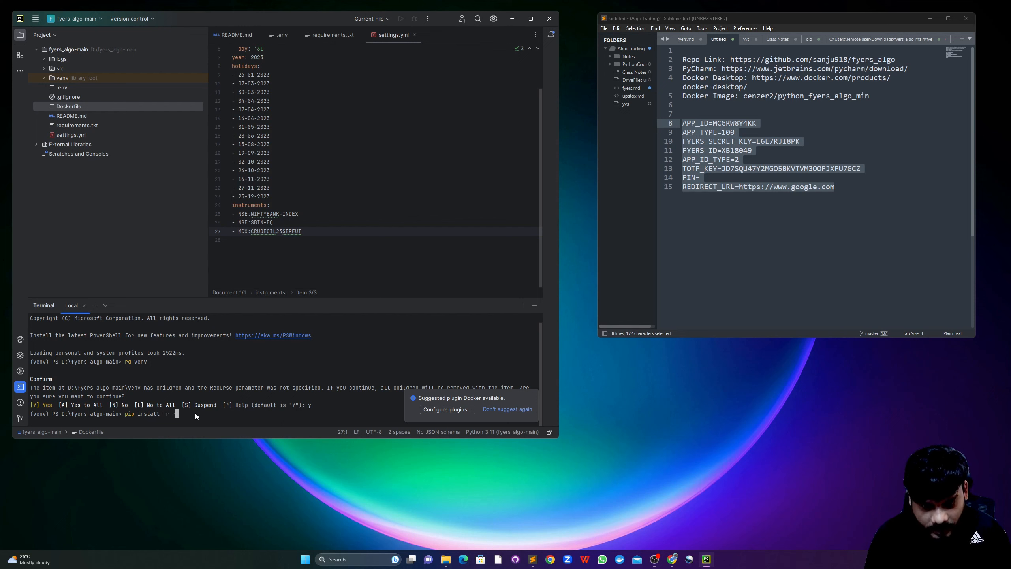
type("-r .\\requirements.")
key("Tab")
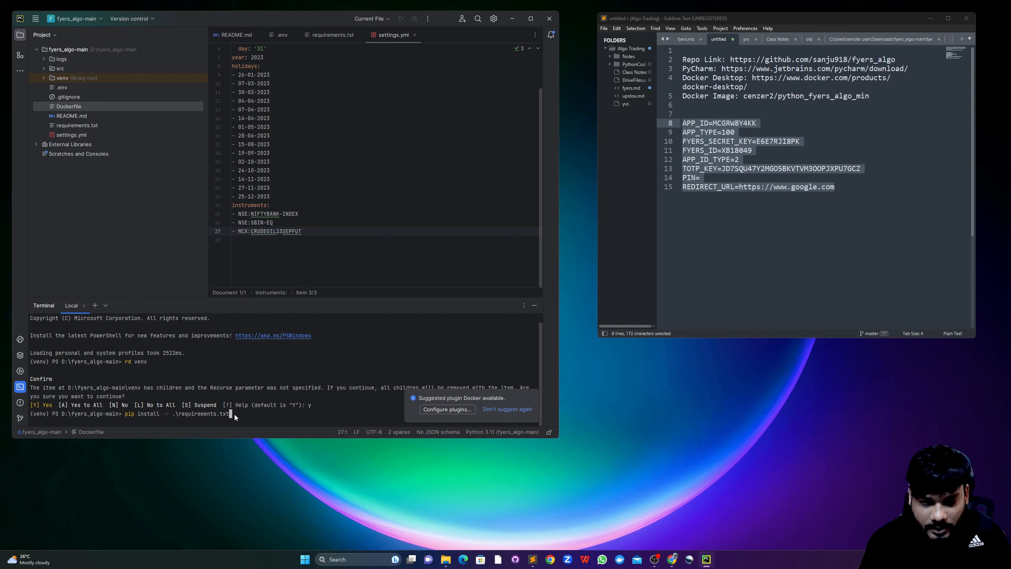
key("Return")
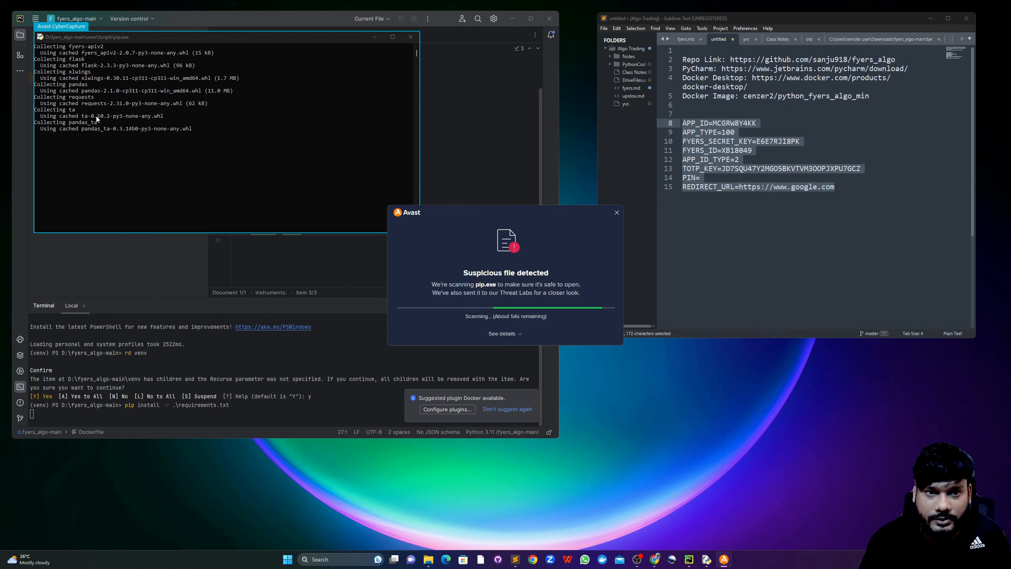
left_click(616, 212)
left_click_drag(281, 36, 414, 135)
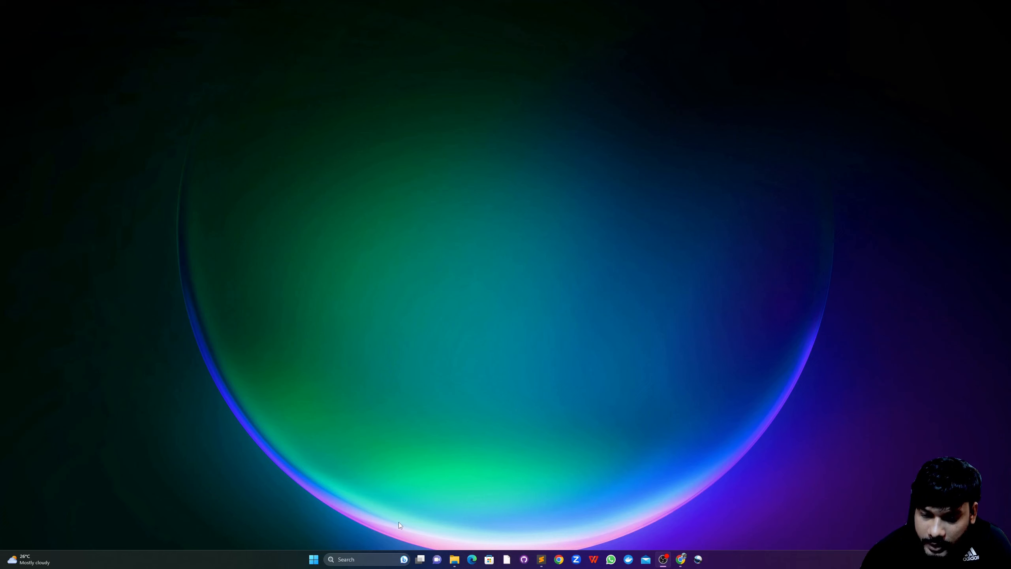
Search Windows for docker desktop and launch the Docker Desktop app.
left_click(314, 561)
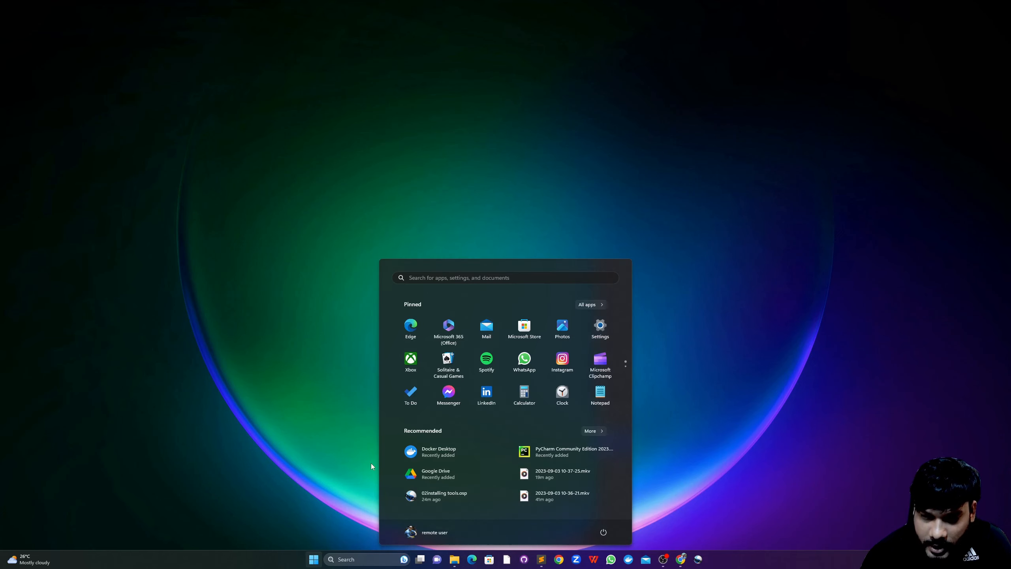
left_click(465, 287)
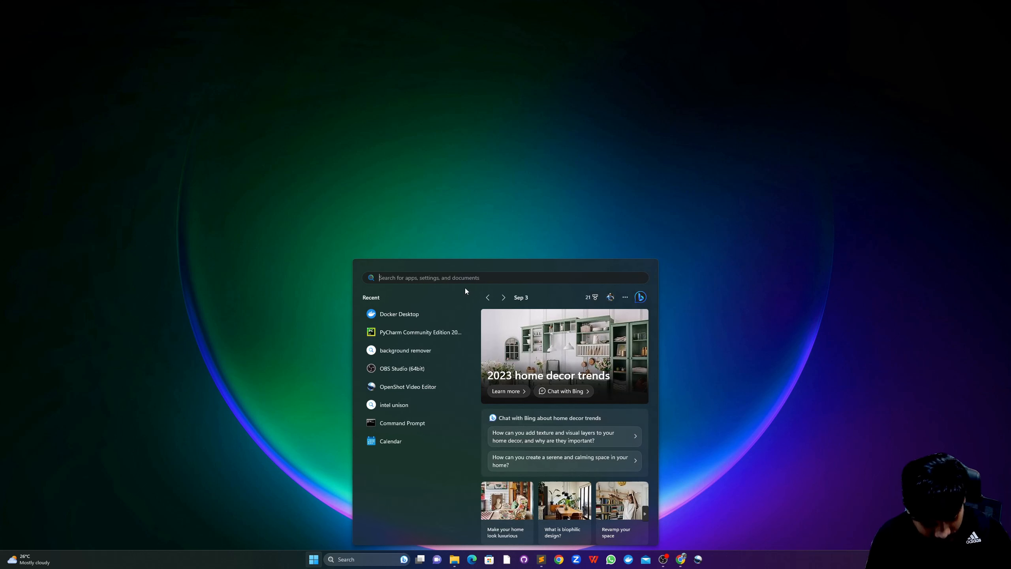
type("docker desktop")
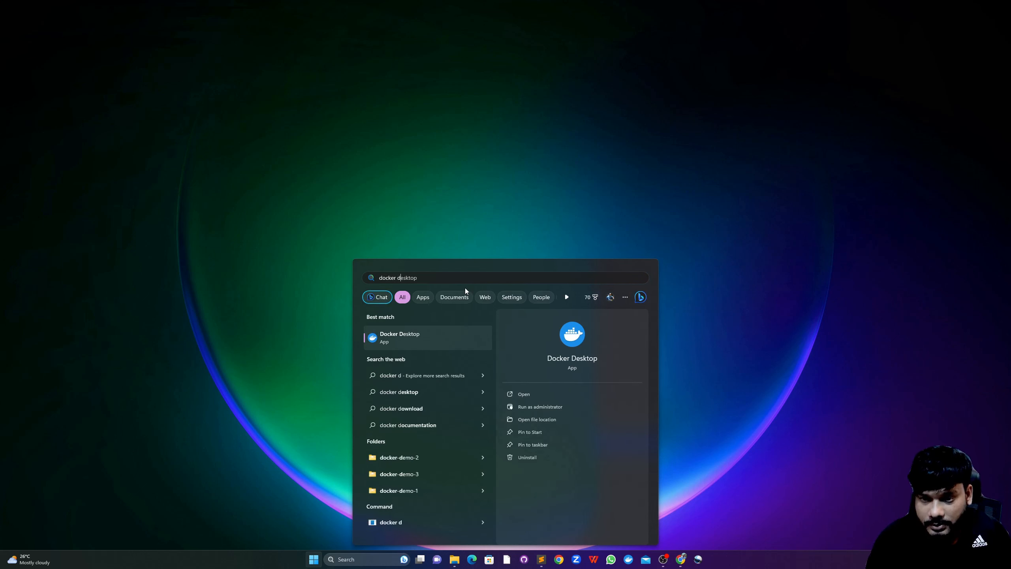
left_click(411, 337)
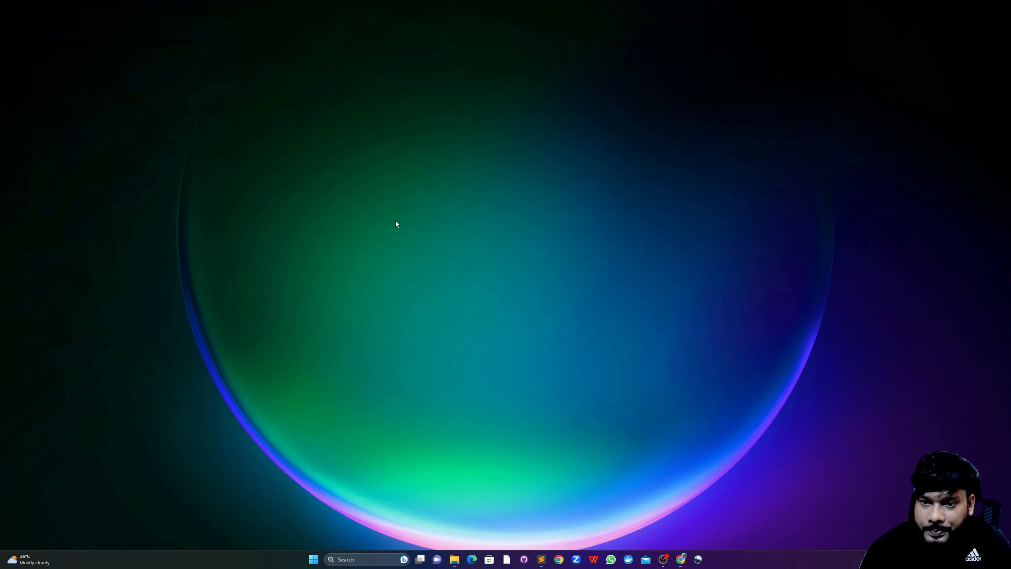
Reposition the Docker Desktop window and open Command Prompt from a Windows search, placing its window lower so both remain visible.
left_click_drag(544, 244, 444, 109)
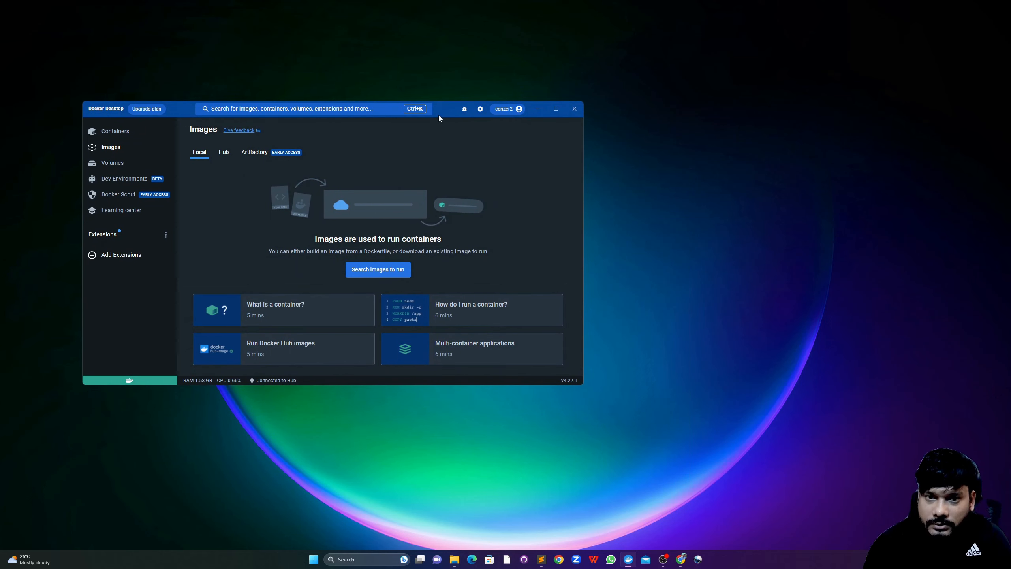
left_click_drag(439, 113, 435, 85)
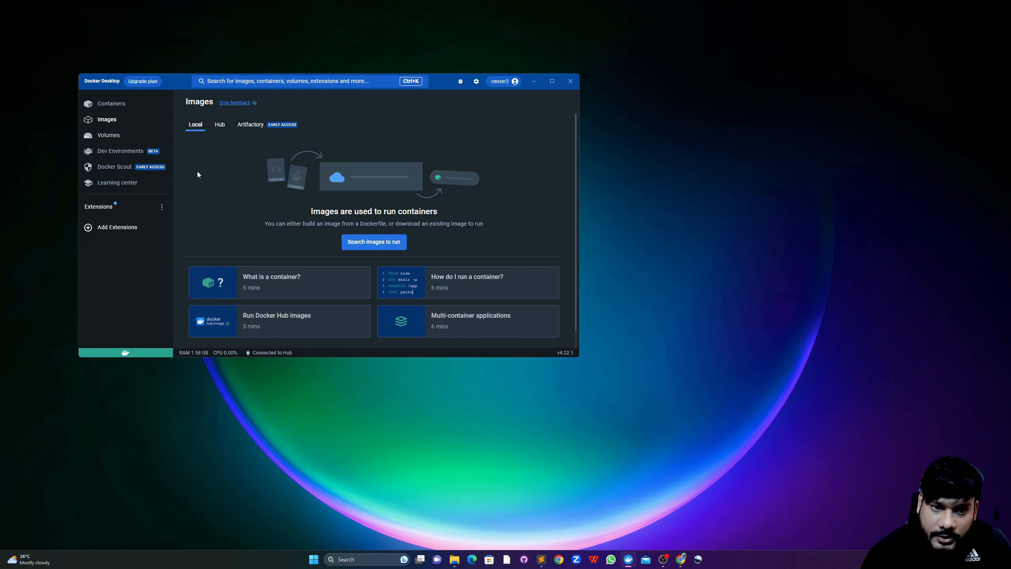
key("super")
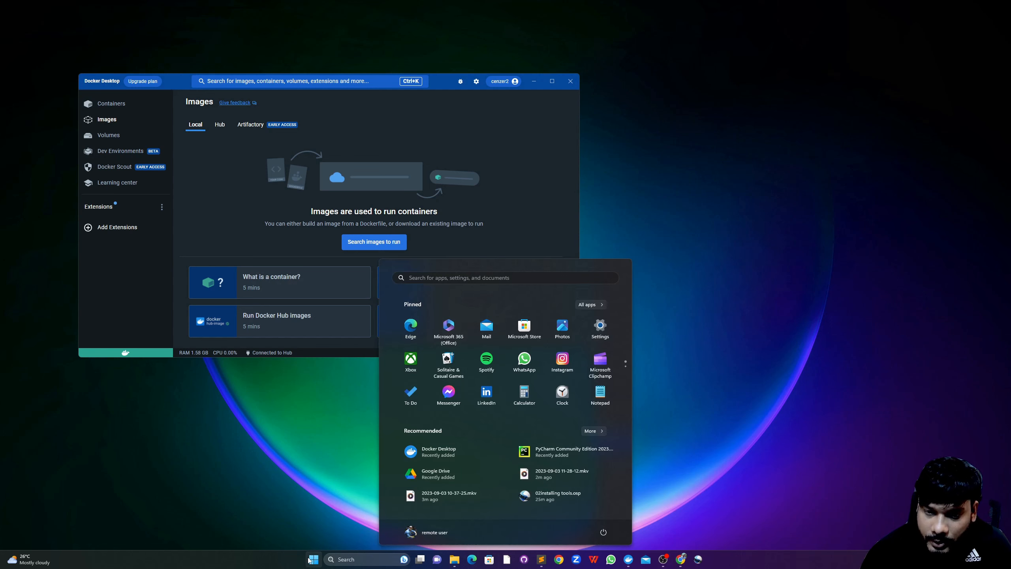
left_click(464, 278)
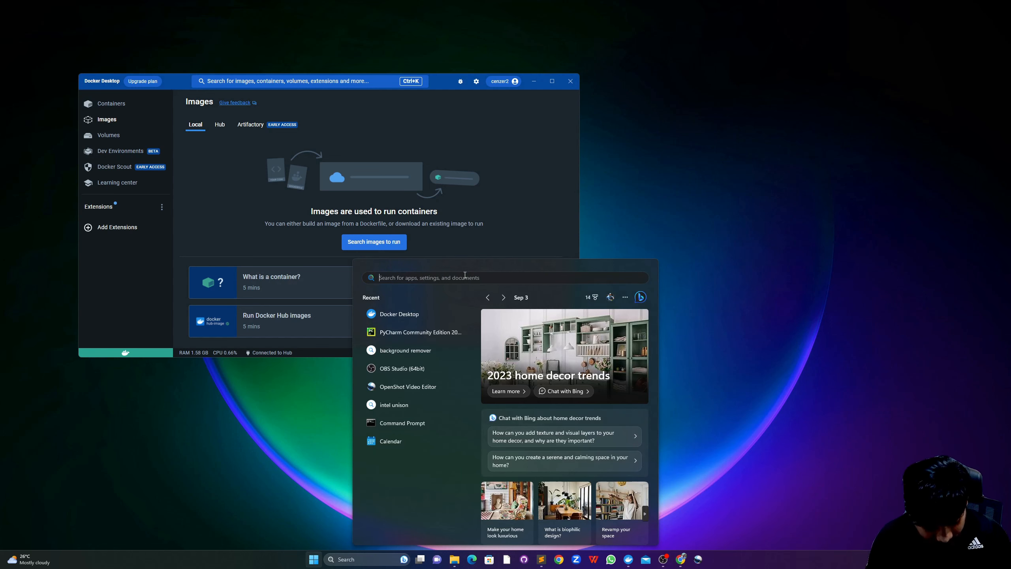
type("comann")
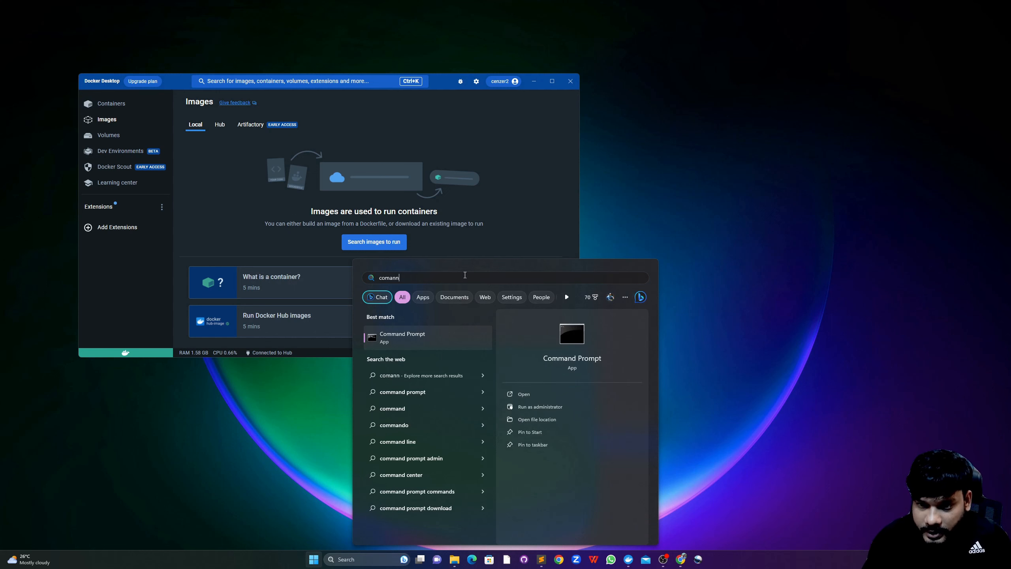
left_click(422, 342)
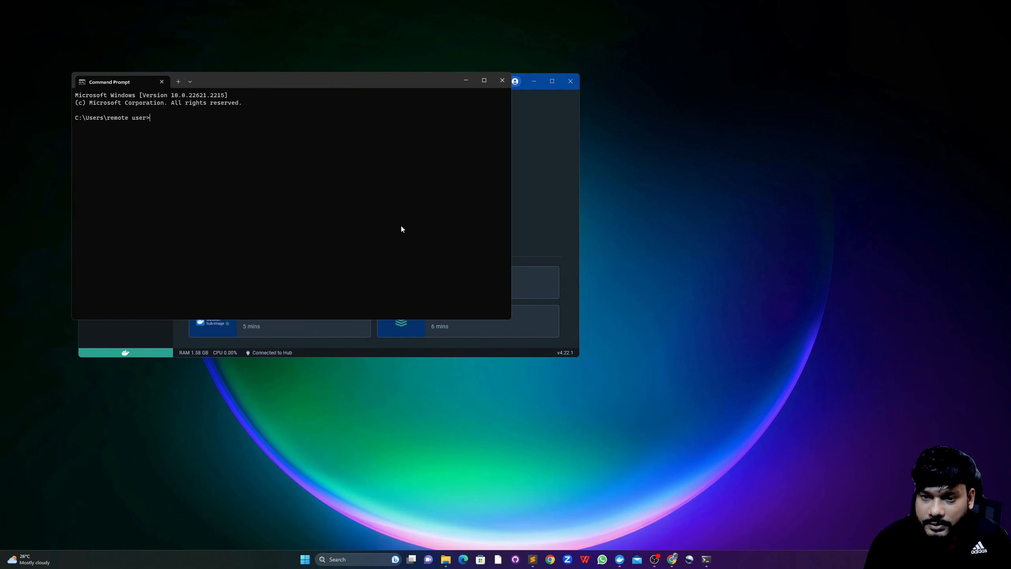
left_click_drag(303, 87, 382, 294)
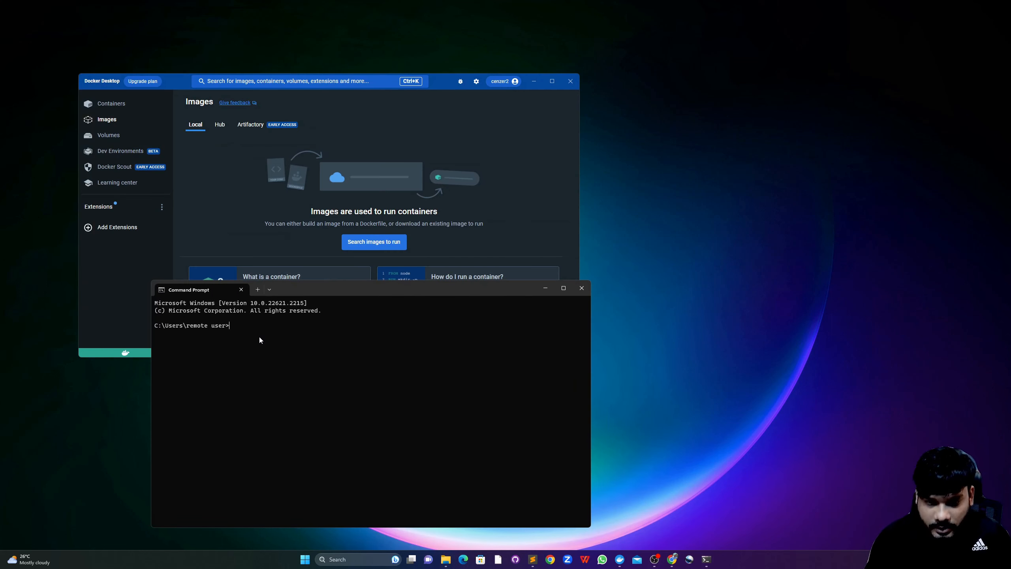
Check the installed Docker version with docker --version and close Command Prompt.
type("doc")
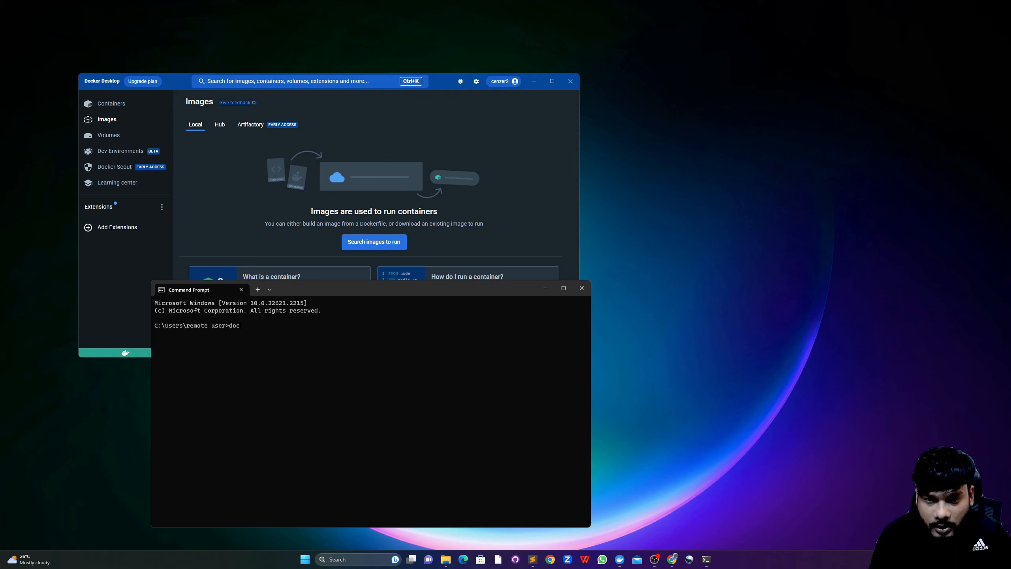
type("ker --version")
key("Return")
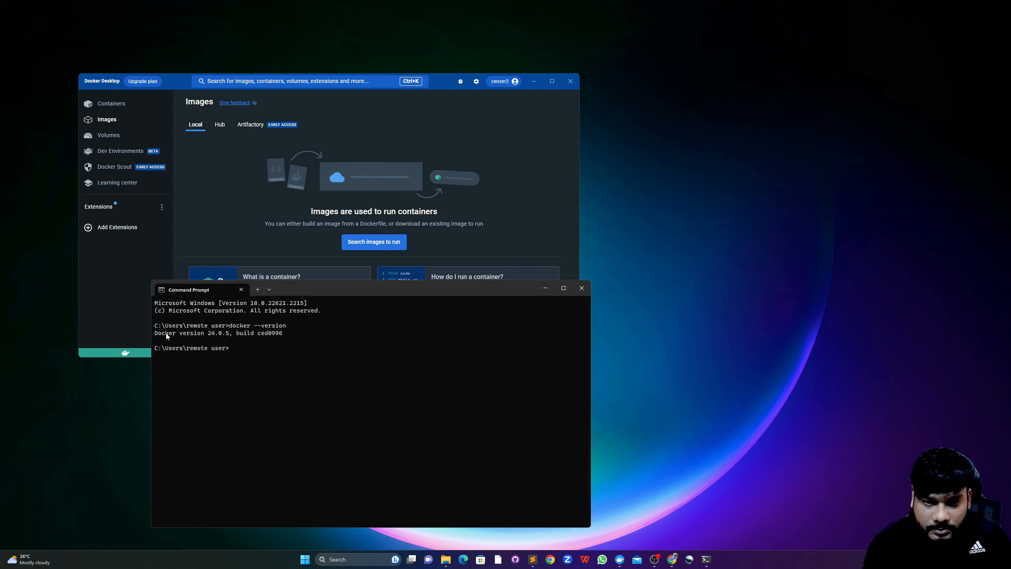
left_click_drag(156, 335, 281, 335)
left_click(277, 340)
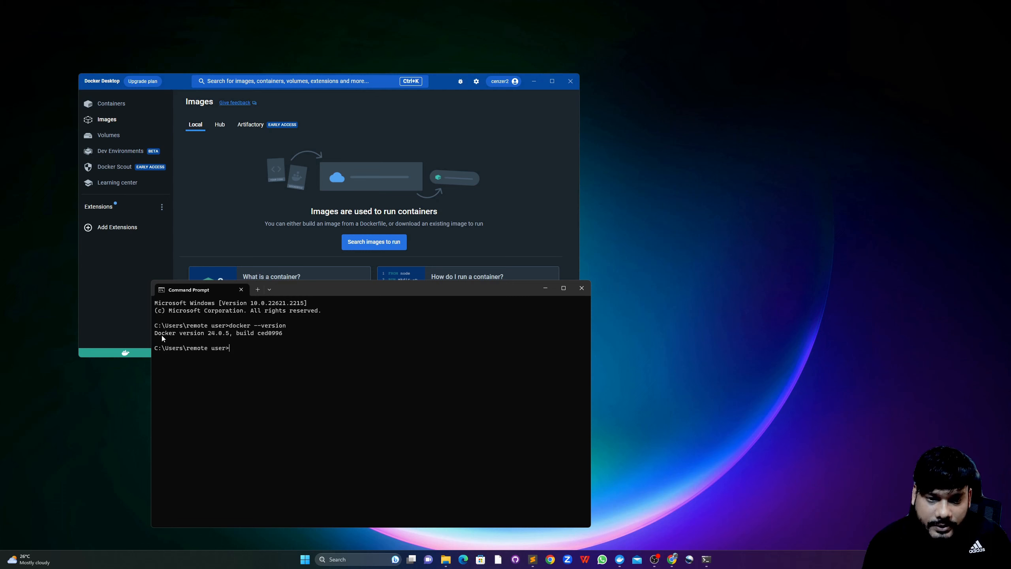
left_click_drag(155, 336, 280, 336)
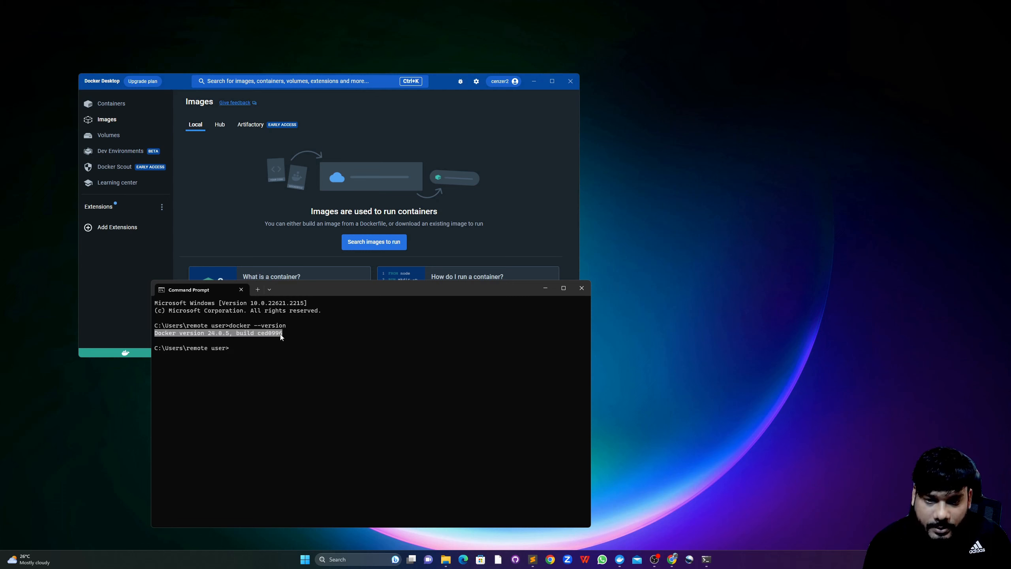
left_click(261, 345)
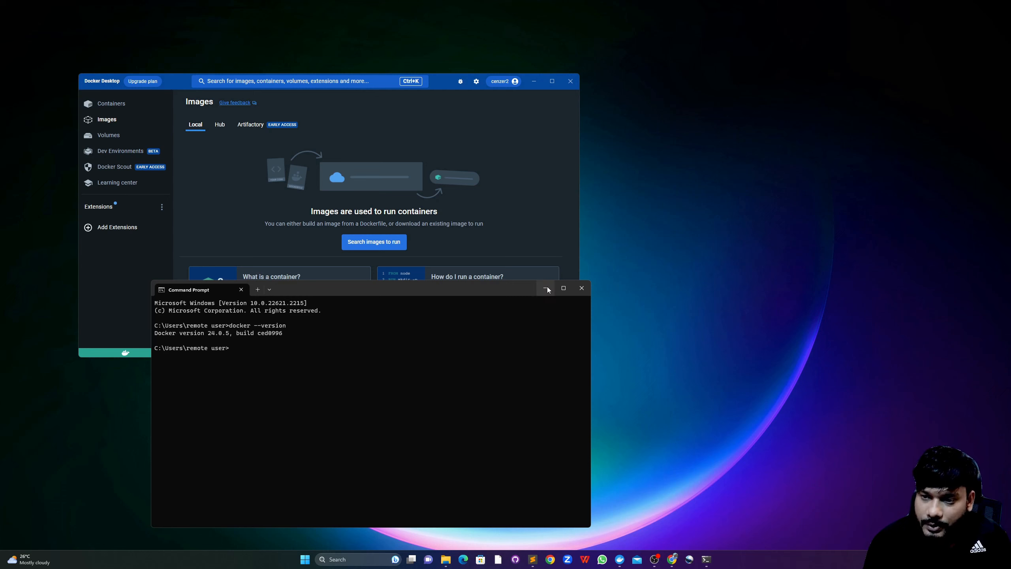
left_click(582, 288)
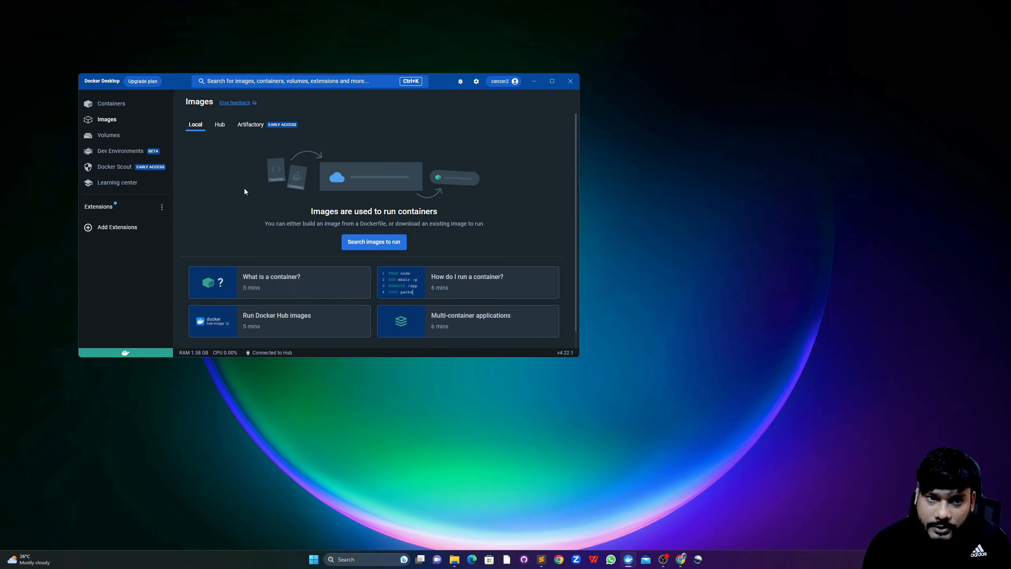
View Docker's containers and images, and copy the Docker image name cenzer2/python_fyers_algo_min from the Sublime Text notes.
left_click(109, 104)
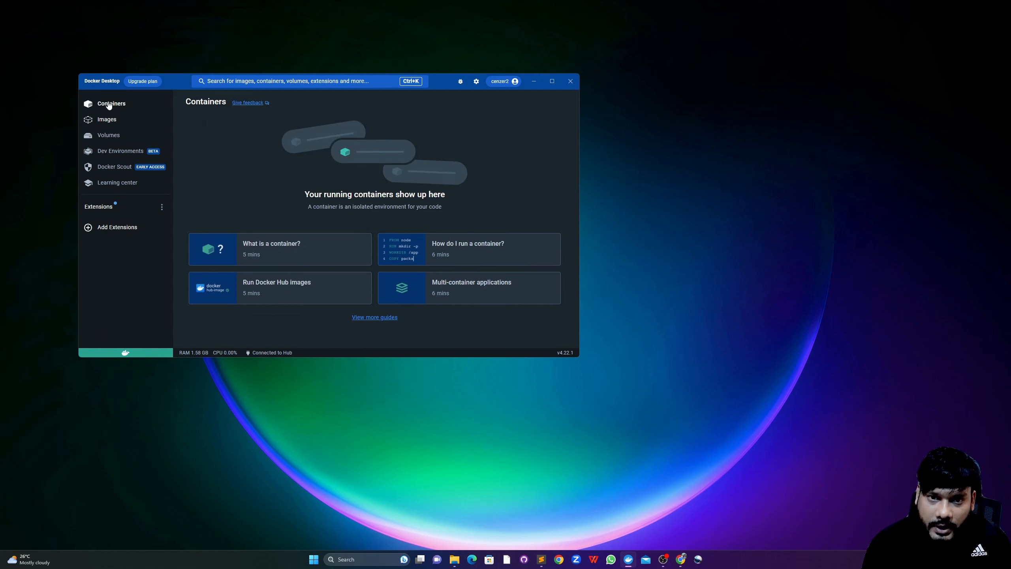
left_click(107, 119)
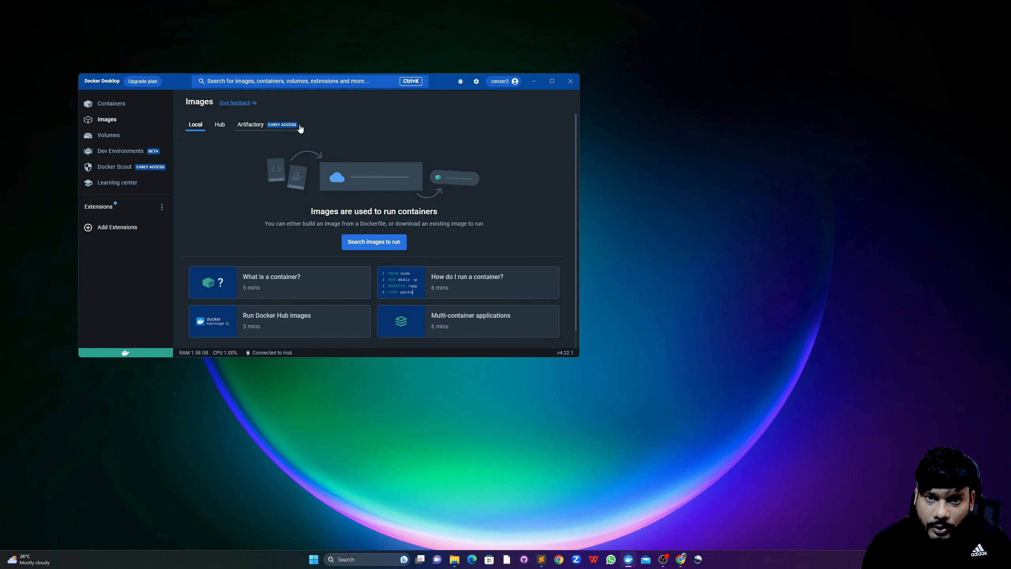
left_click(548, 562)
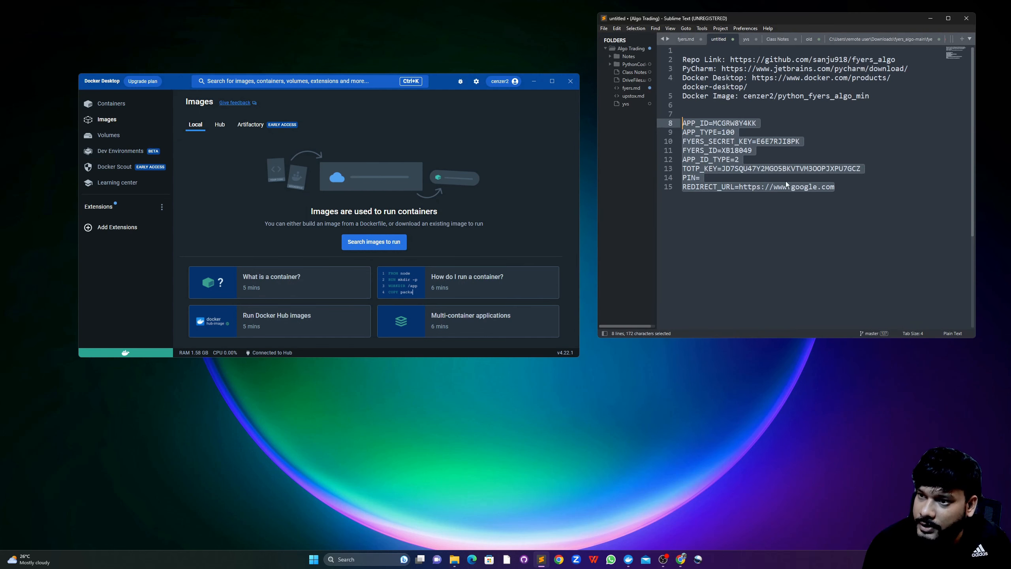
left_click(888, 87)
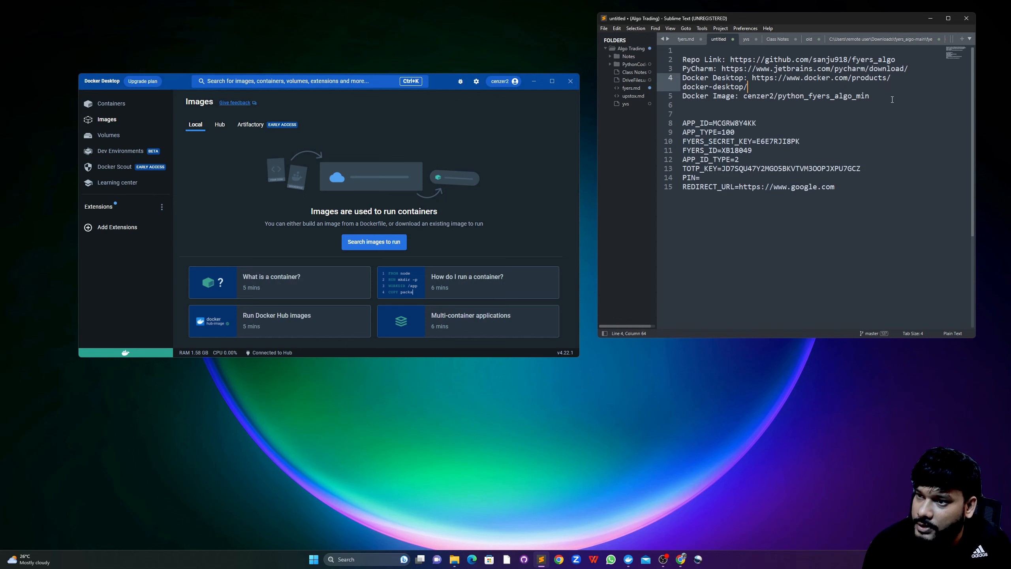
left_click_drag(892, 97, 744, 97)
key("ctrl+c")
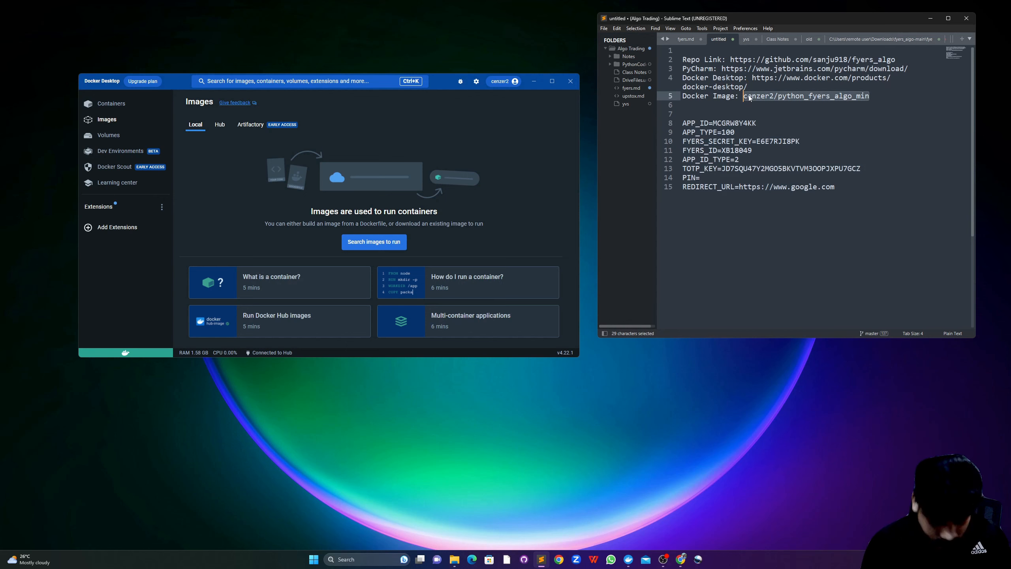
left_click(931, 19)
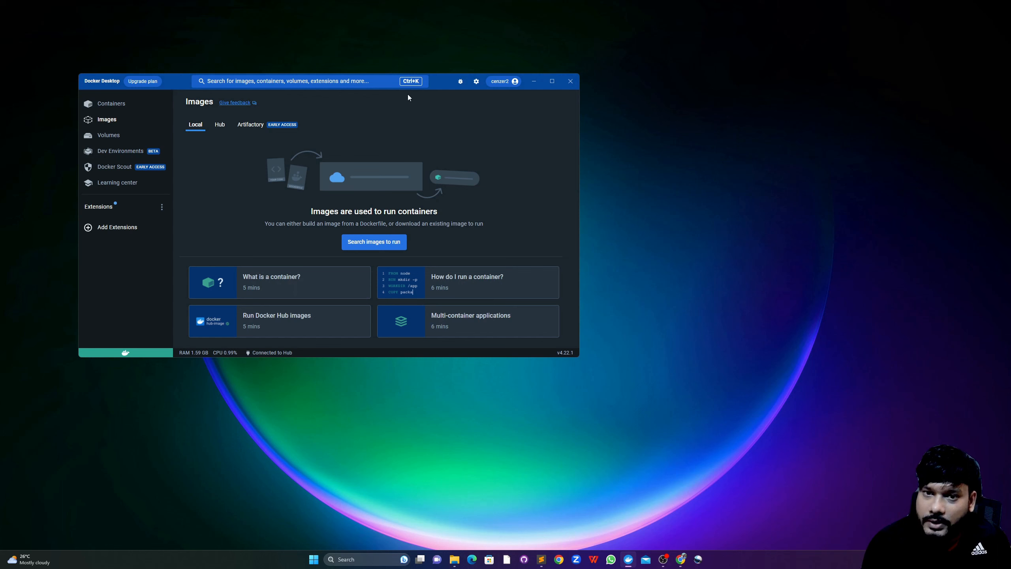
Find cenzer2/python_fyers_algo_min in Docker Desktop, pull its latest tag and review the containers and local images.
left_click(240, 85)
key("ctrl+v")
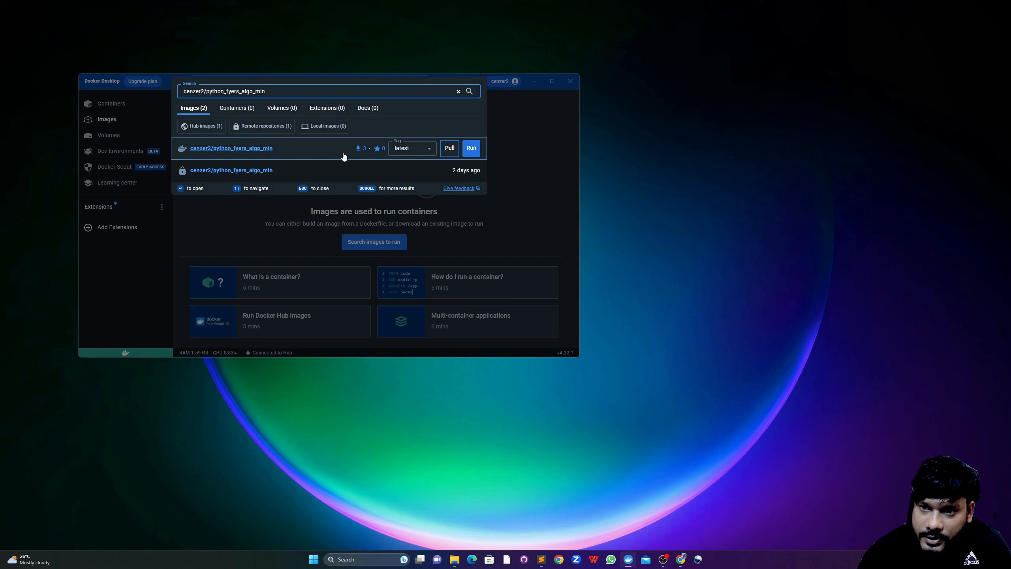
left_click(418, 150)
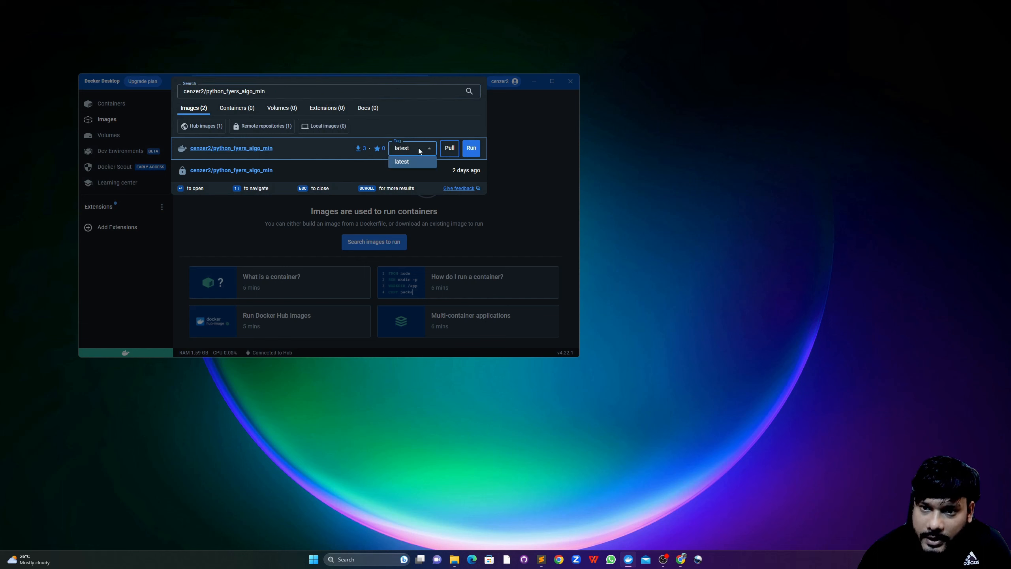
left_click(449, 151)
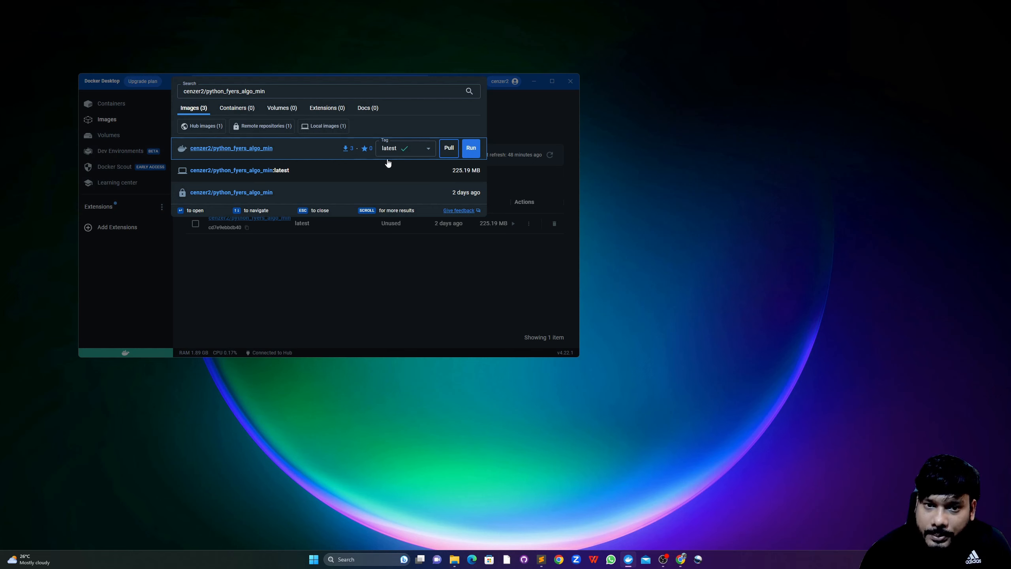
left_click(359, 284)
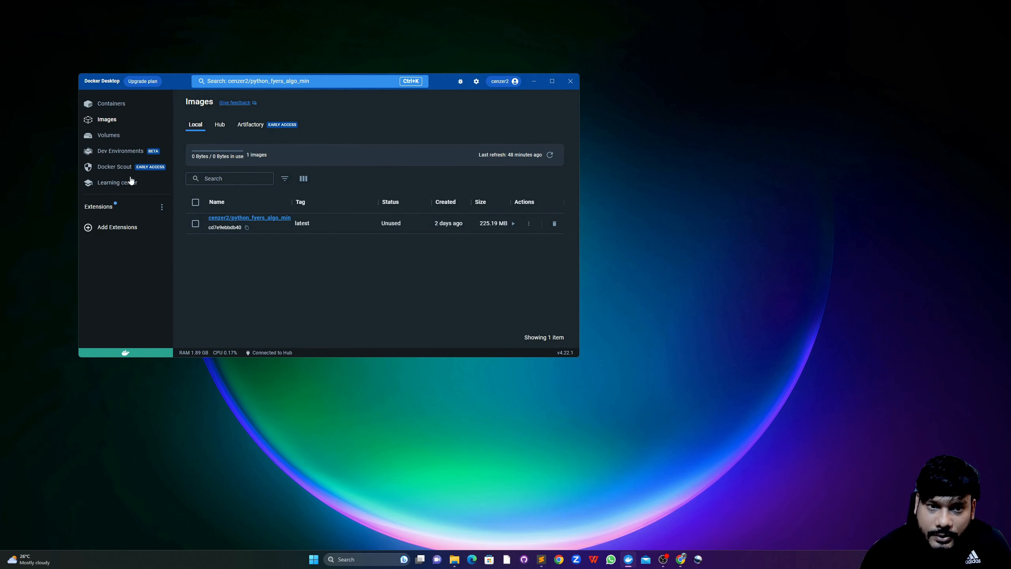
left_click(113, 104)
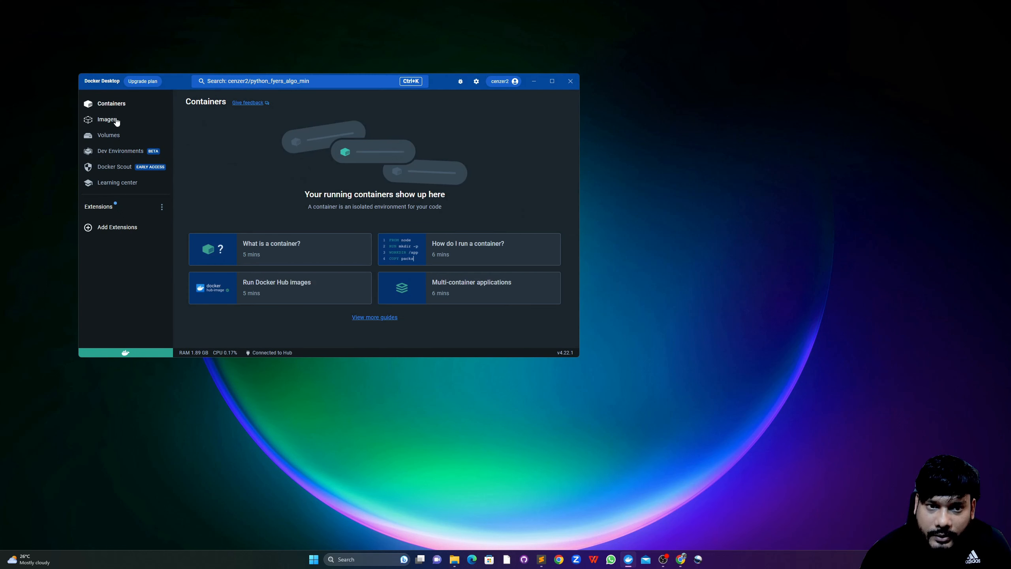
left_click(115, 120)
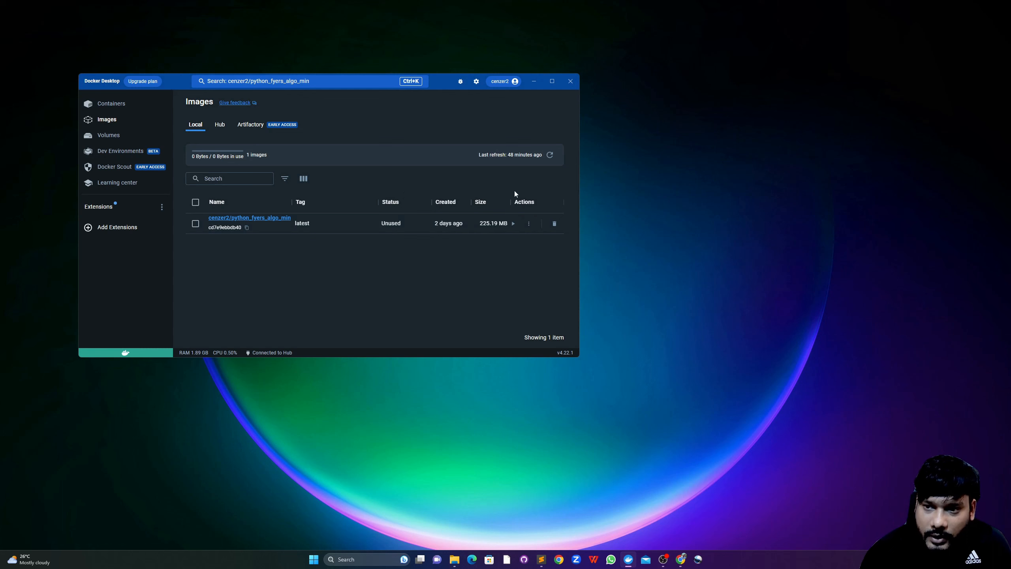